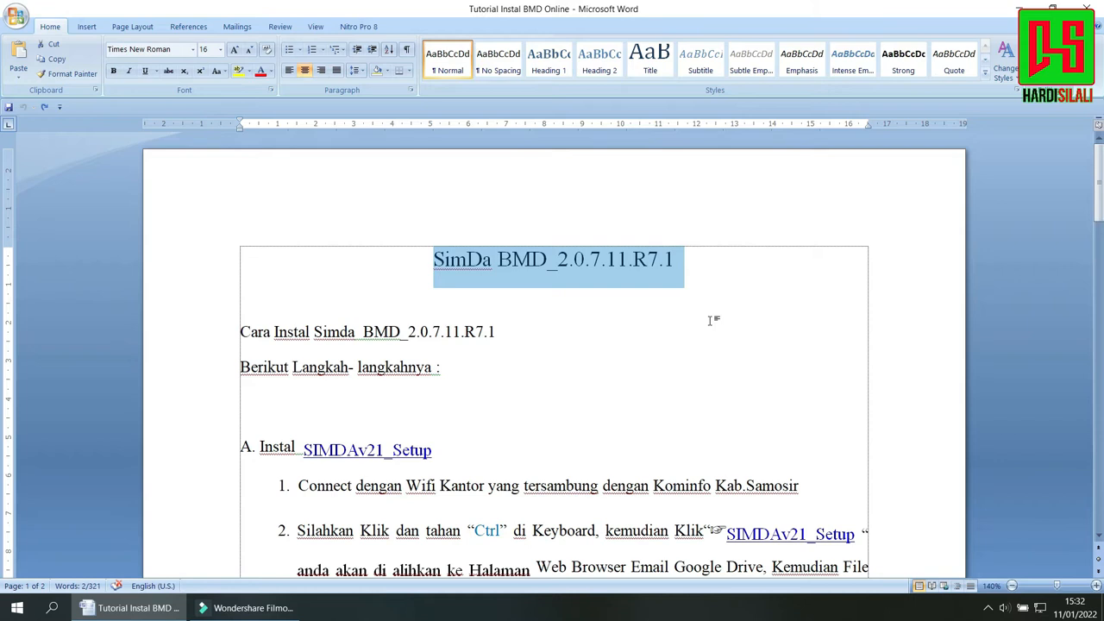
Review the Simda BMD tutorial's opening and select instruction 1 of section A about connecting to the office Wi-Fi.
{"action": "left_click", "coordinate": [713, 320]}
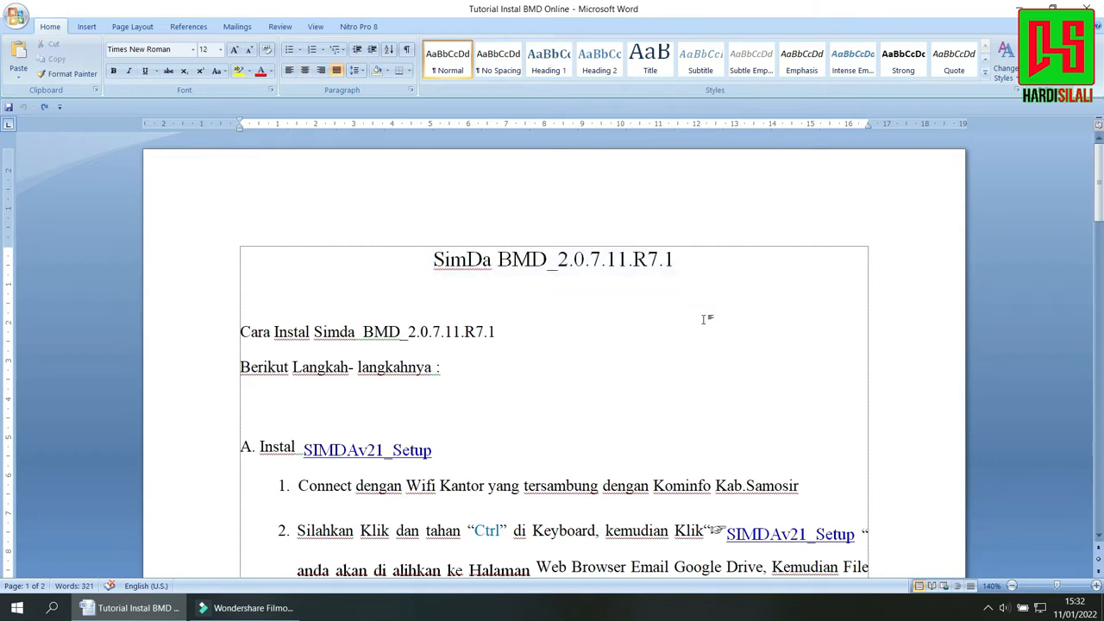
{"action": "left_click", "coordinate": [541, 339]}
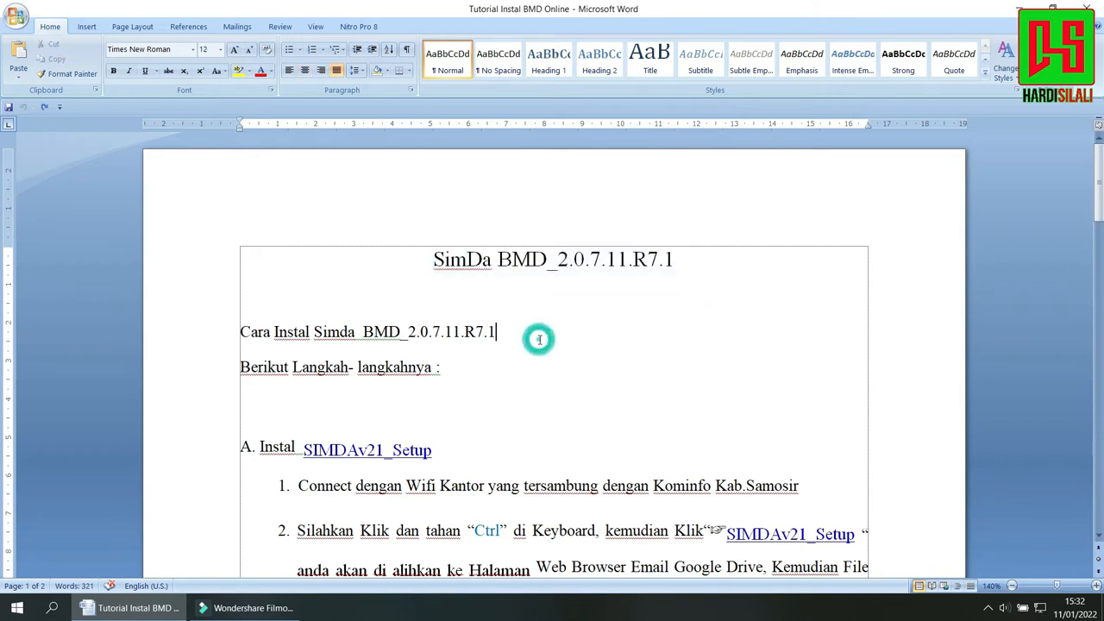
{"action": "left_click_drag", "start_coordinate": [1096, 186], "coordinate": [1100, 217]}
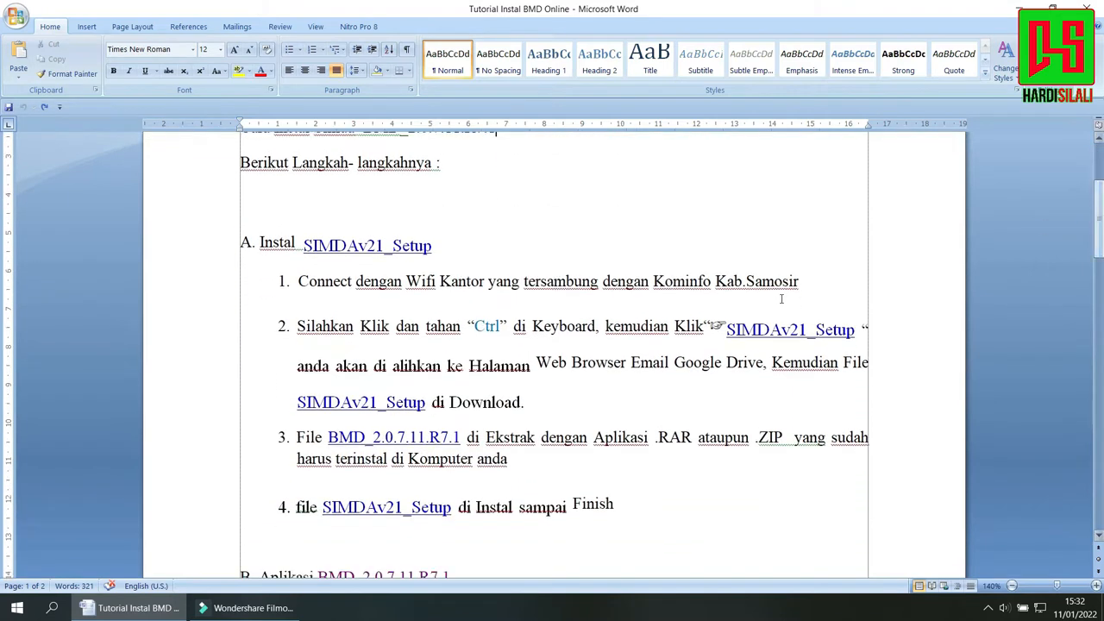
{"action": "left_click_drag", "start_coordinate": [301, 282], "coordinate": [781, 284]}
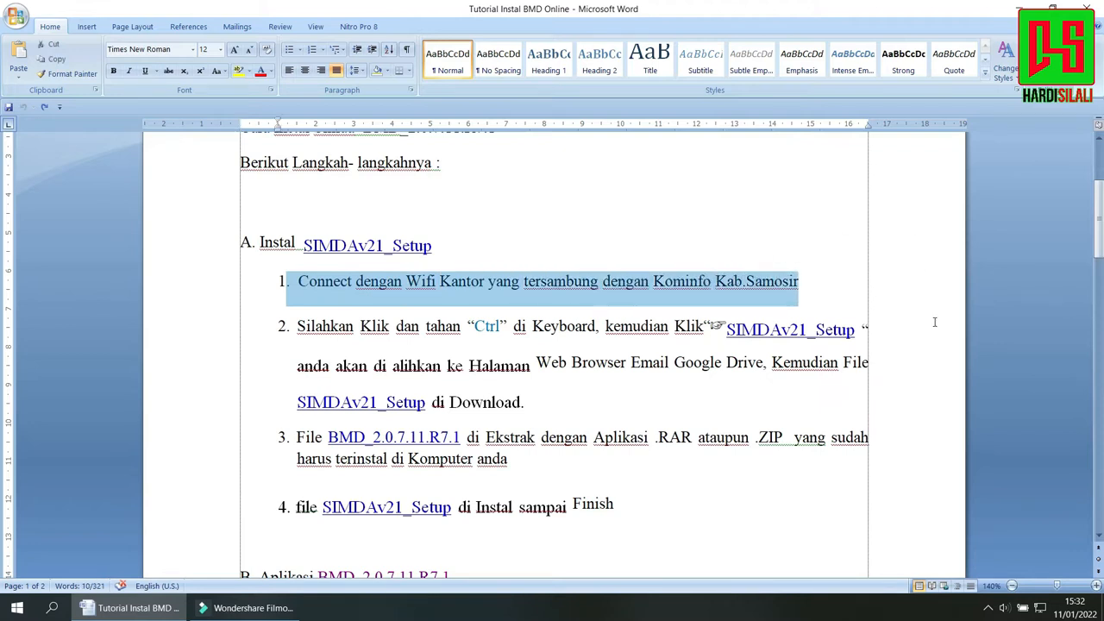
Check the available Wi-Fi networks, including the Kominfo one, and return to instruction 1 in the document.
{"action": "left_click", "coordinate": [1042, 610]}
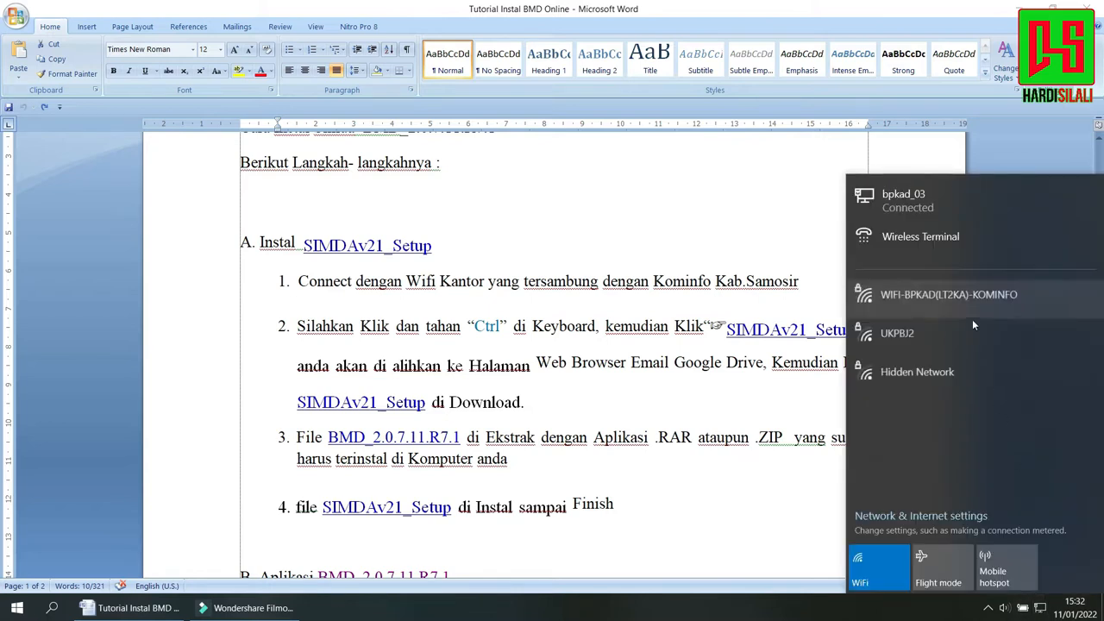
{"action": "left_click", "coordinate": [964, 299]}
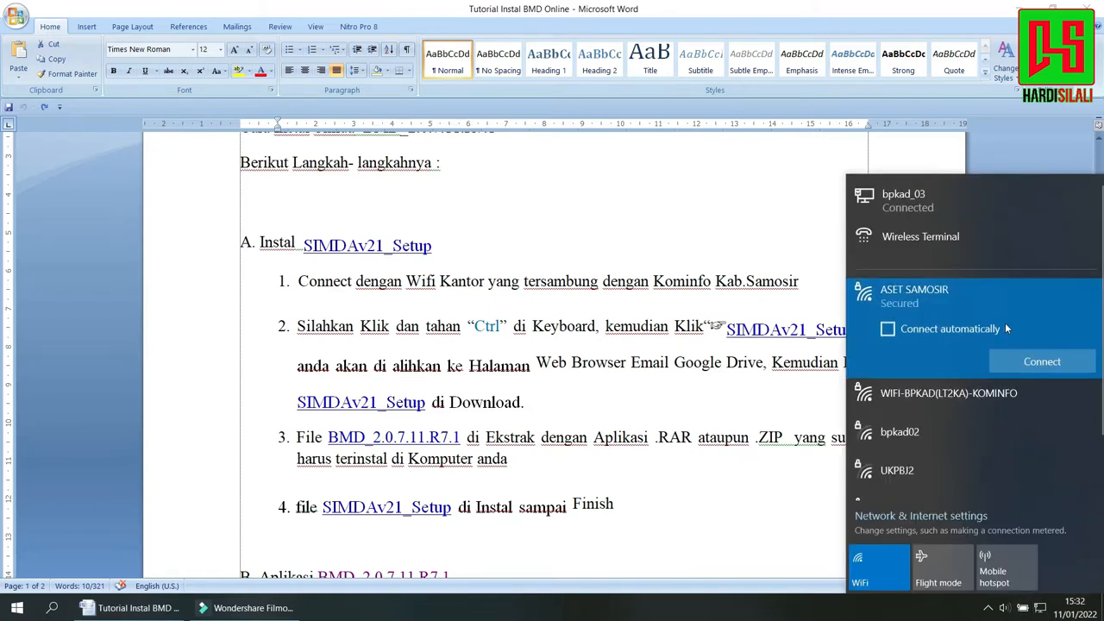
{"action": "triple_click", "coordinate": [636, 303]}
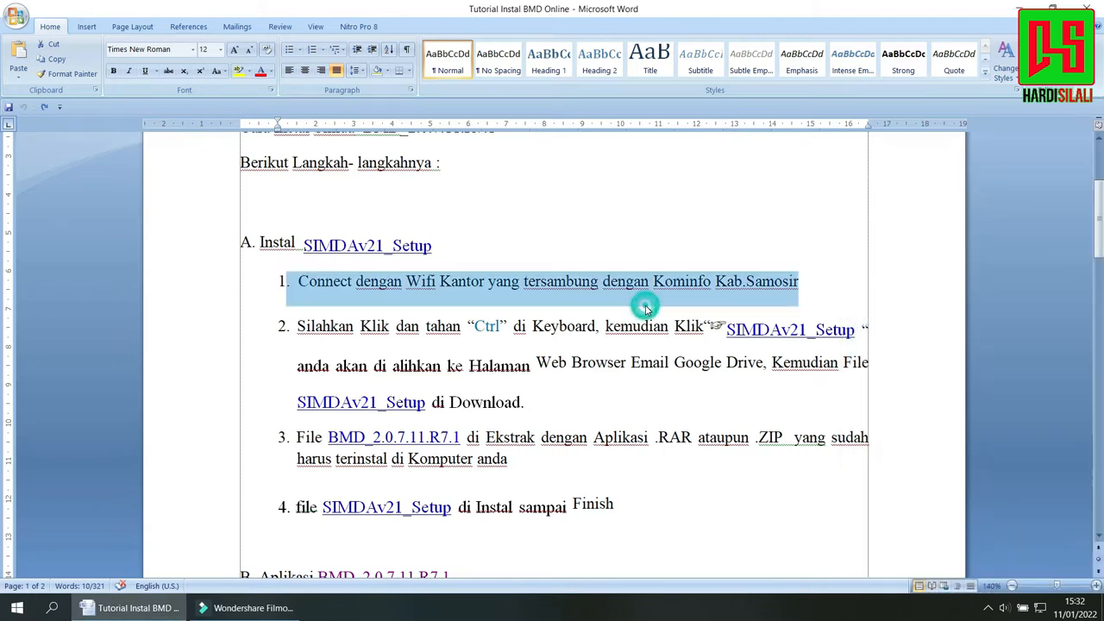
{"action": "left_click", "coordinate": [576, 312]}
Follow the SIMDAv21_Setup link in instruction 2 of section A to its Google Drive page in Chrome.
{"action": "left_click_drag", "start_coordinate": [296, 327], "coordinate": [705, 326]}
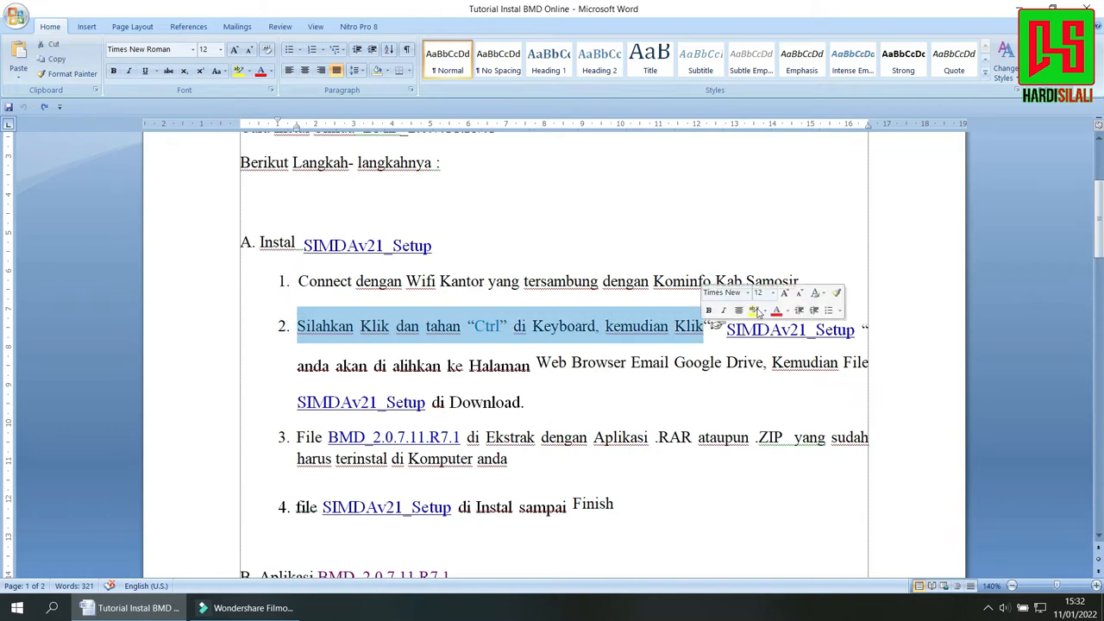
{"action": "left_click", "coordinate": [729, 329]}
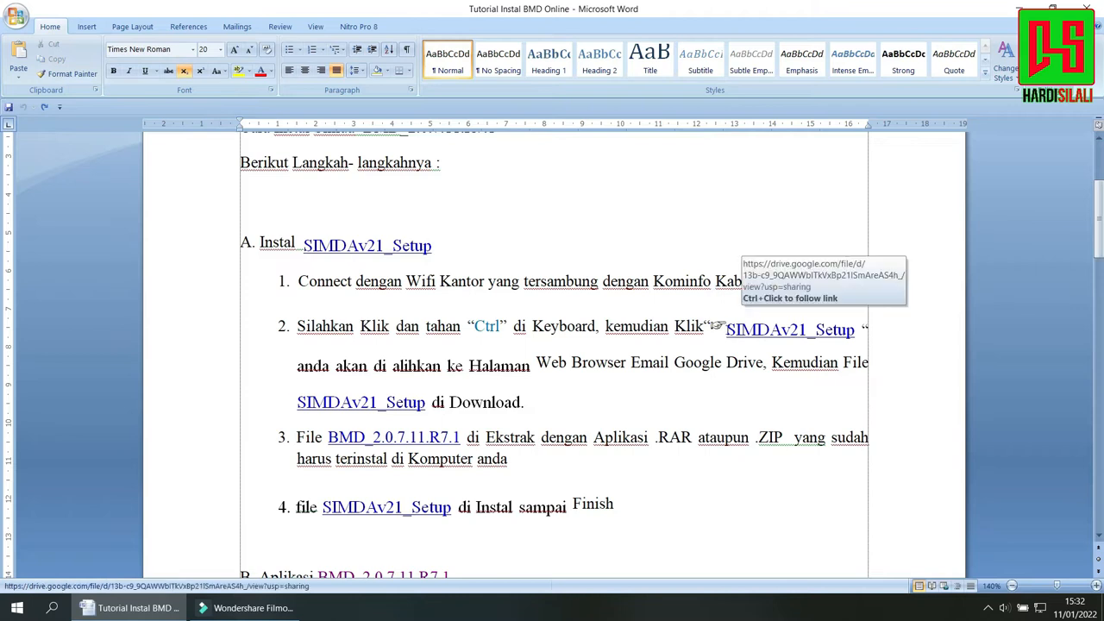
{"action": "left_click", "coordinate": [754, 333], "text": "ctrl"}
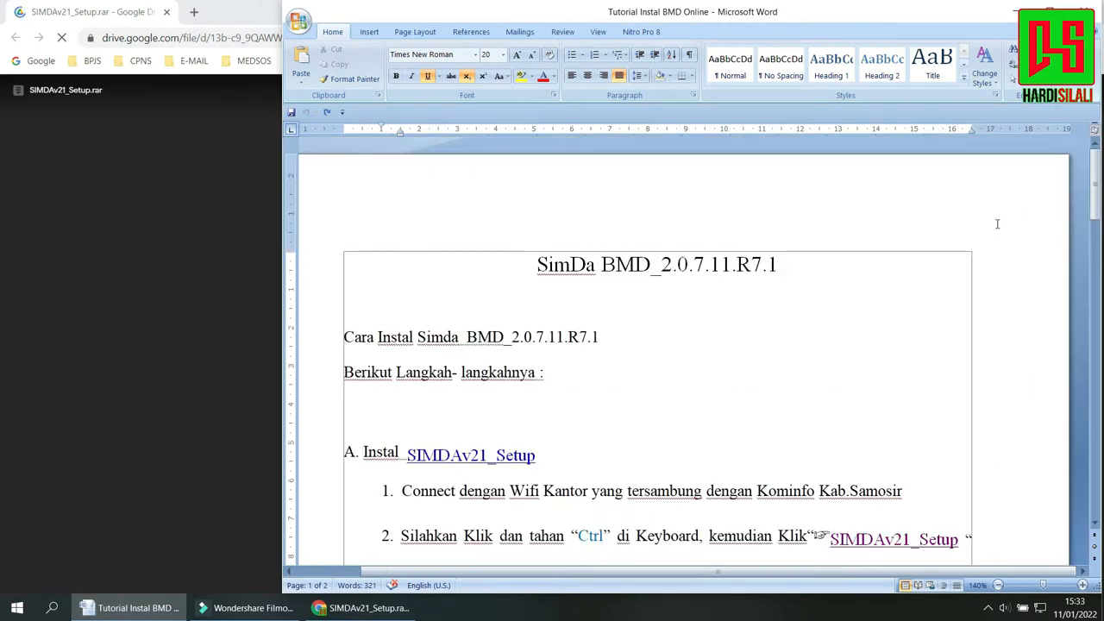
{"action": "left_click_drag", "start_coordinate": [1098, 210], "coordinate": [1097, 247]}
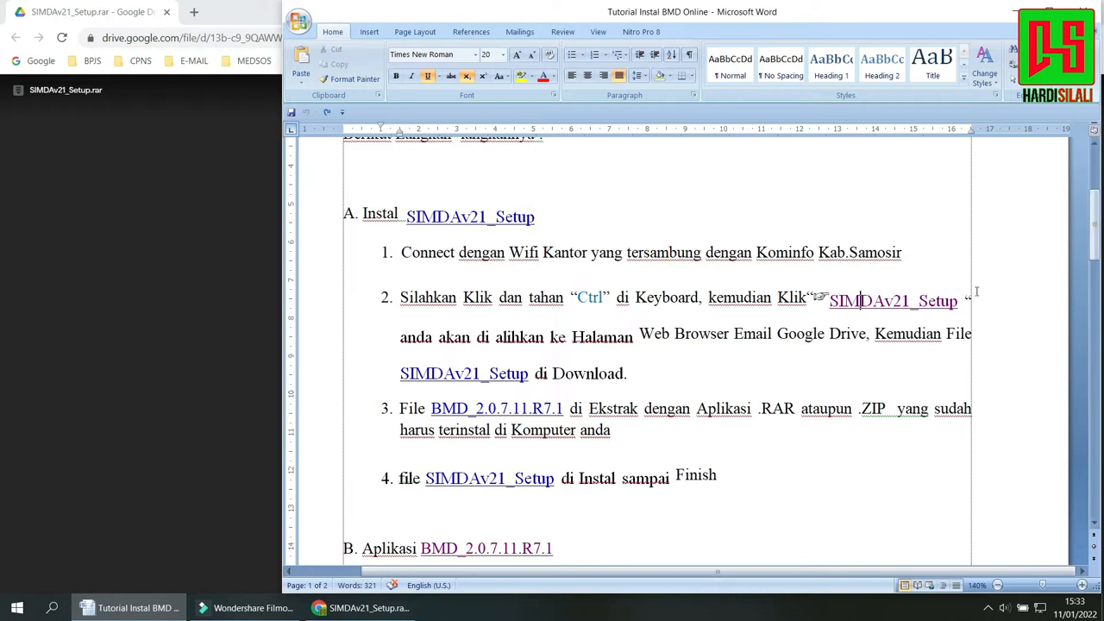
{"action": "left_click", "coordinate": [861, 301], "text": "ctrl"}
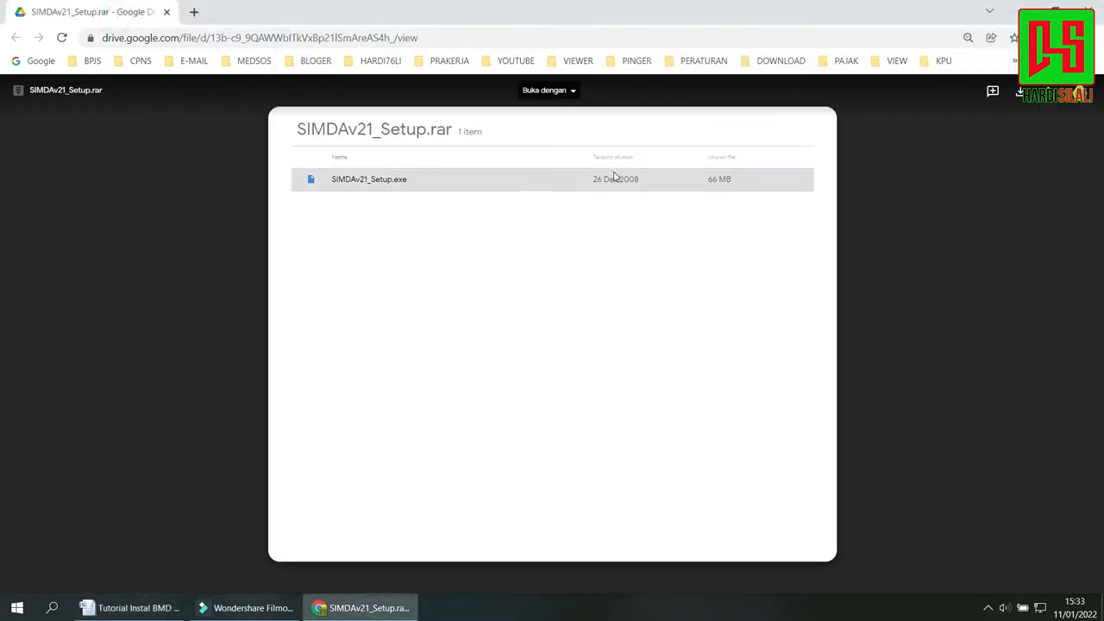
Download SIMDAv21_Setup.rar from Google Drive without a virus scan and set the file to open when done.
{"action": "left_click", "coordinate": [1017, 92]}
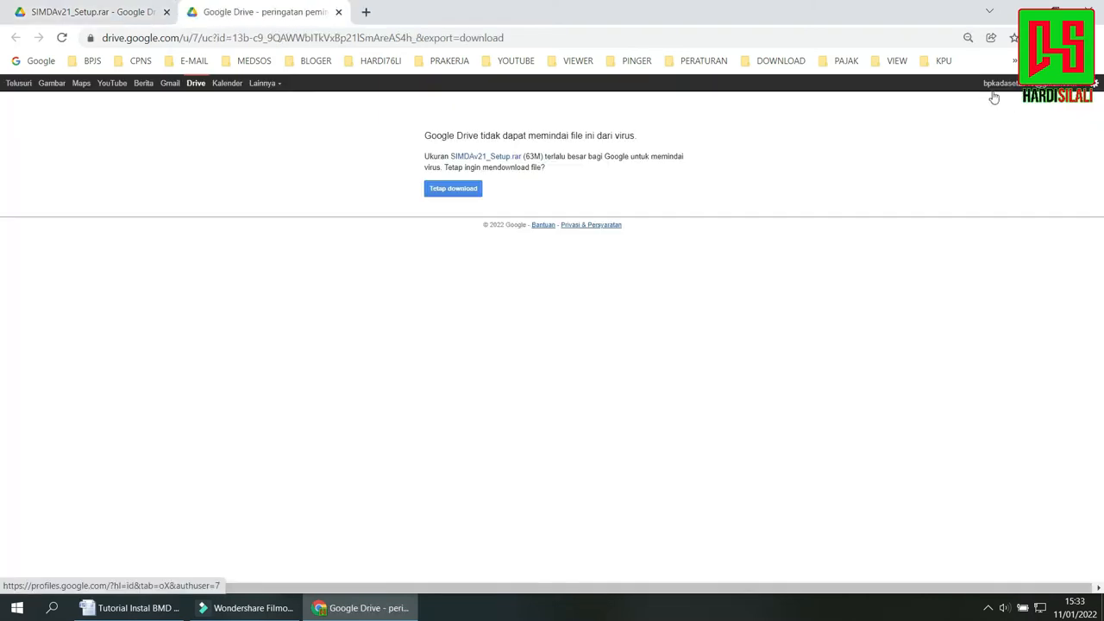
{"action": "left_click", "coordinate": [453, 190]}
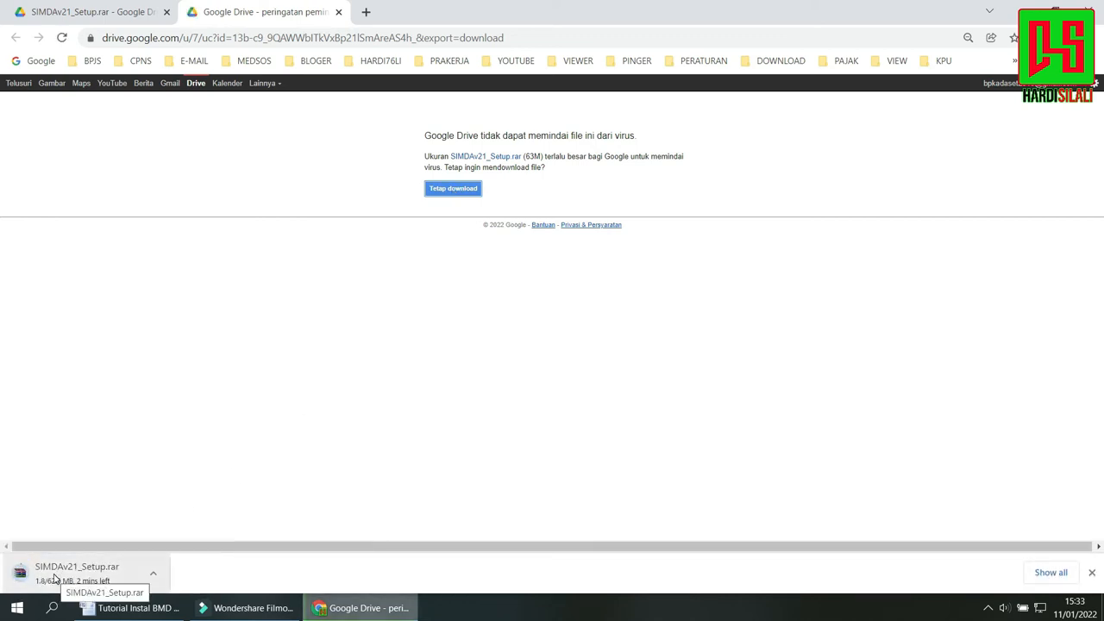
{"action": "left_click", "coordinate": [155, 579]}
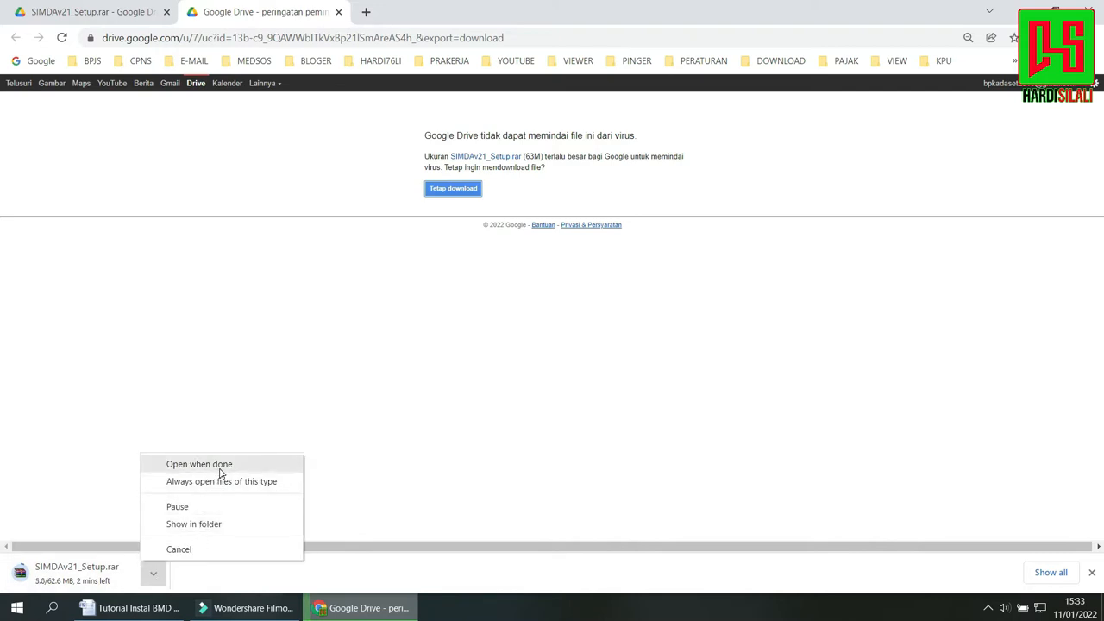
{"action": "left_click", "coordinate": [199, 466]}
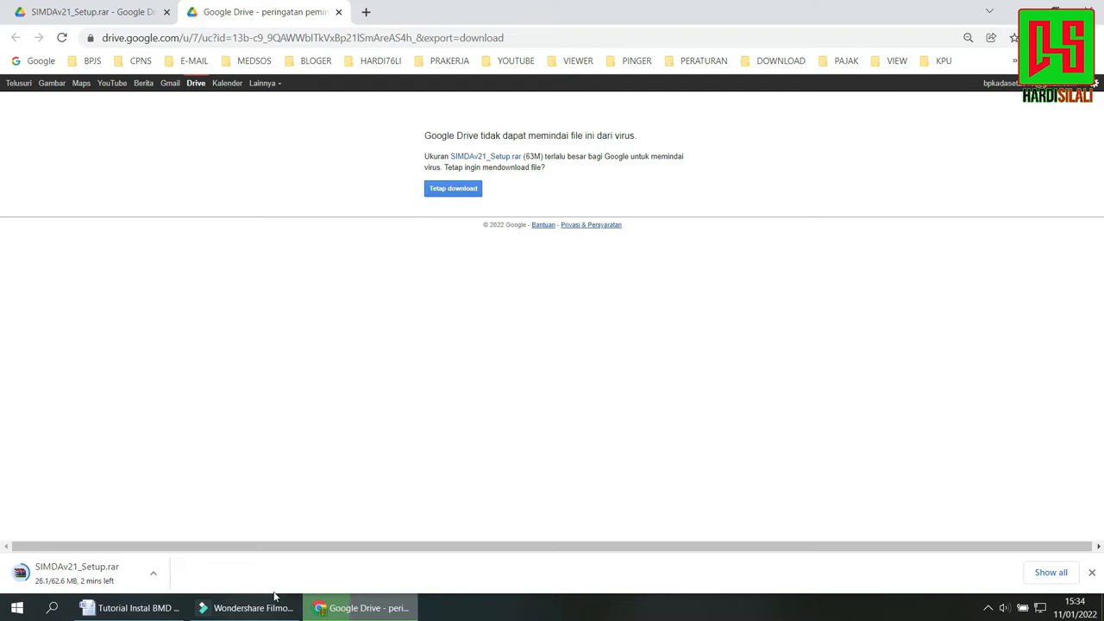
Switch to the Word tutorial and review the download and extraction instructions in items 2 and 3 of section A.
{"action": "left_click", "coordinate": [132, 608]}
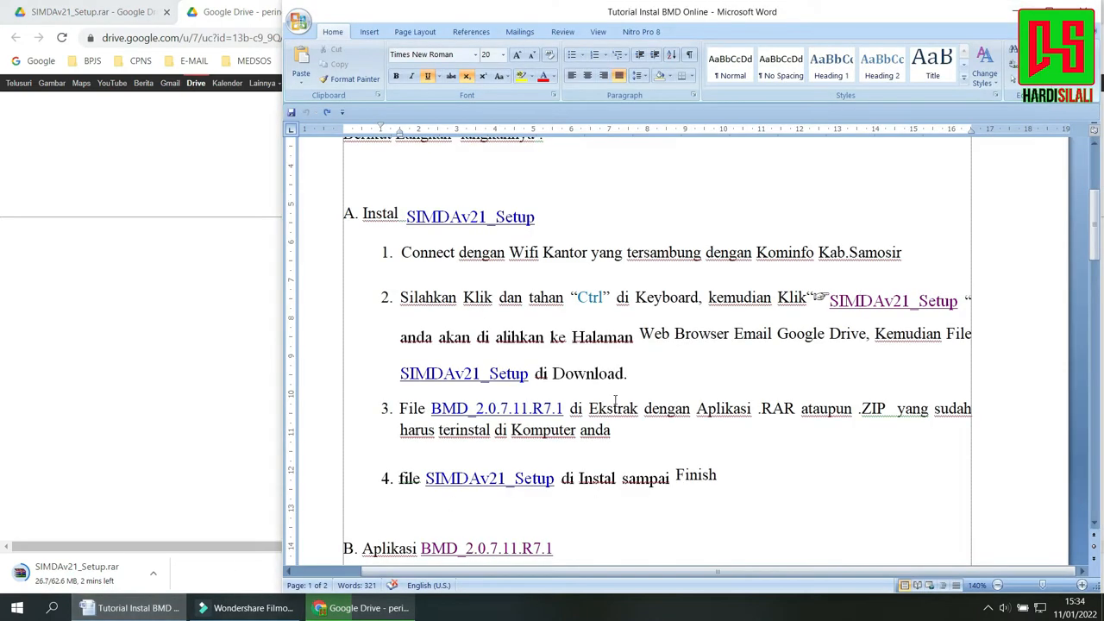
{"action": "left_click", "coordinate": [677, 354]}
{"action": "left_click_drag", "start_coordinate": [394, 329], "coordinate": [635, 353]}
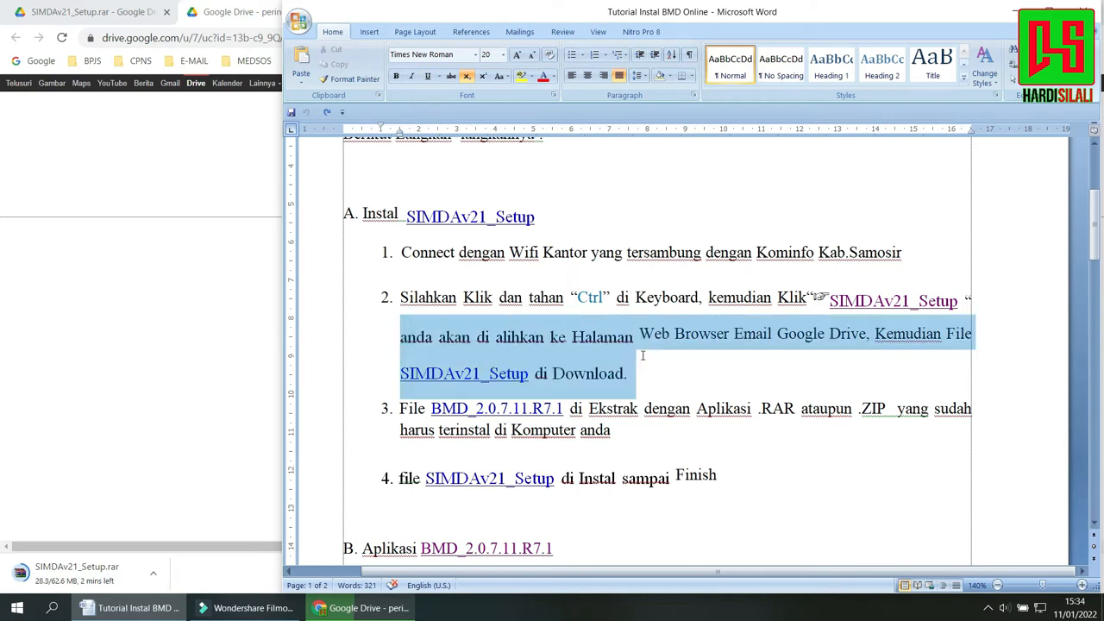
{"action": "left_click_drag", "start_coordinate": [1096, 226], "coordinate": [1095, 248]}
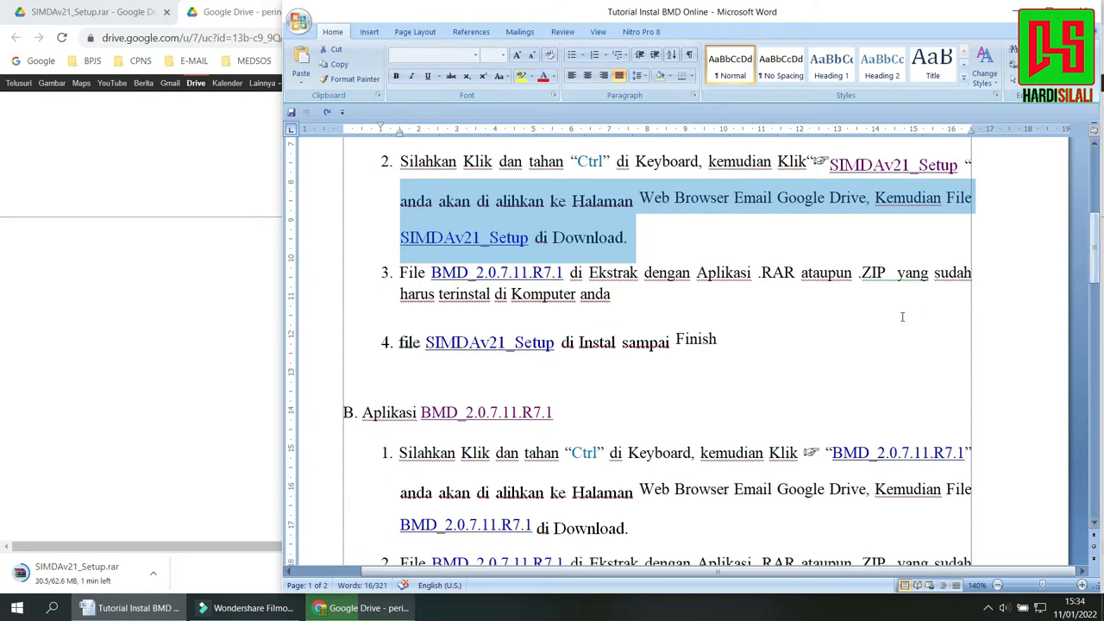
{"action": "left_click", "coordinate": [747, 308]}
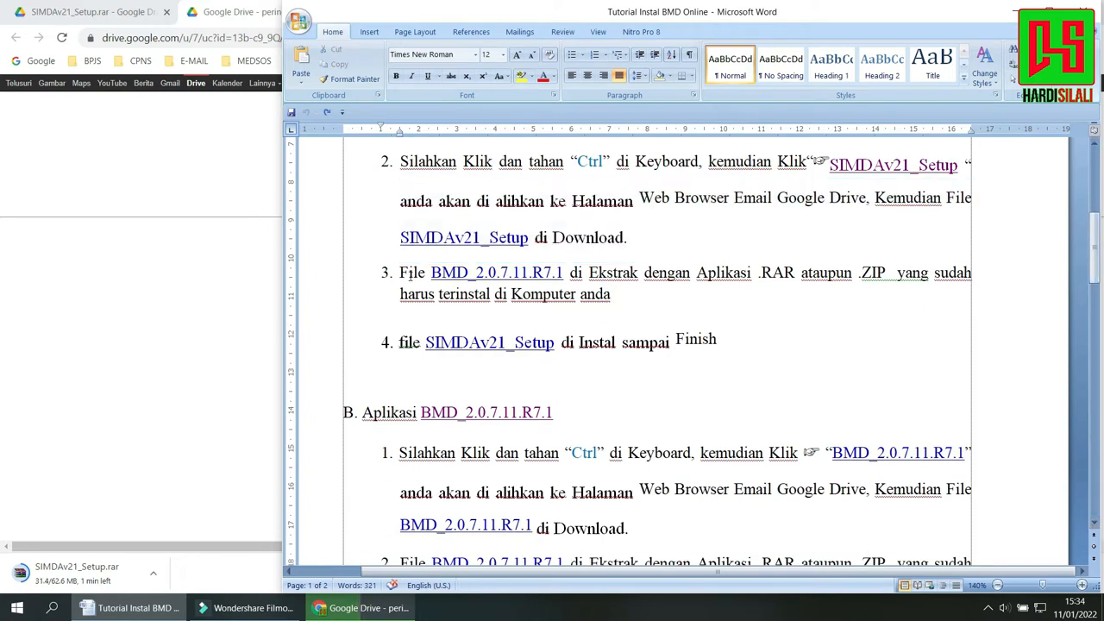
{"action": "left_click_drag", "start_coordinate": [397, 271], "coordinate": [661, 296]}
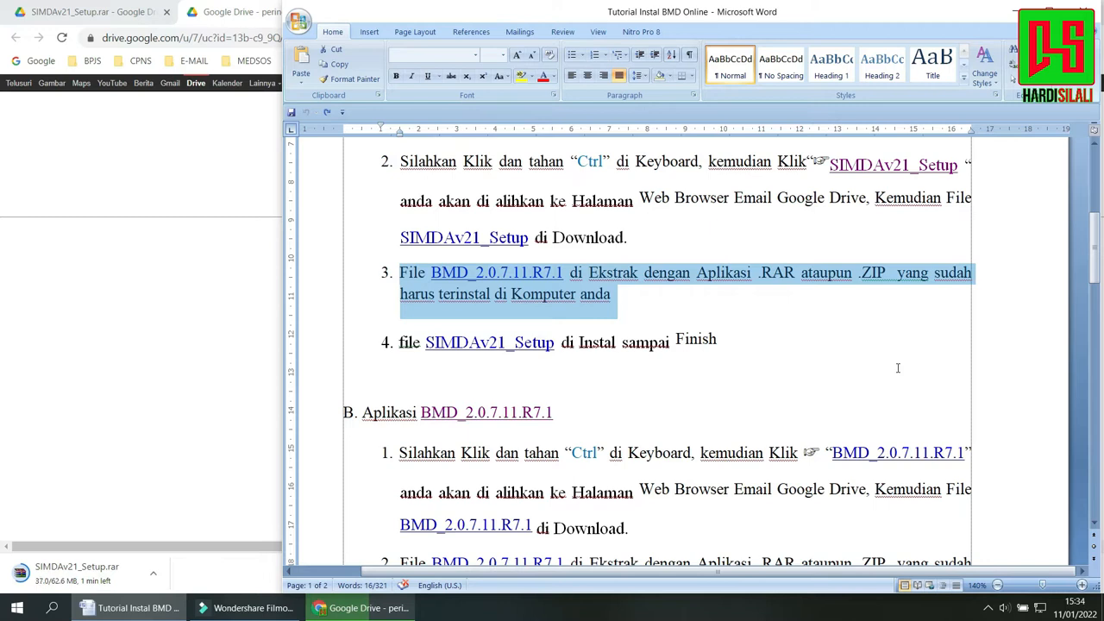
Return to Chrome, list all downloads, and show the downloaded SIMDAv21_Setup.rar in its folder.
{"action": "left_click", "coordinate": [163, 332]}
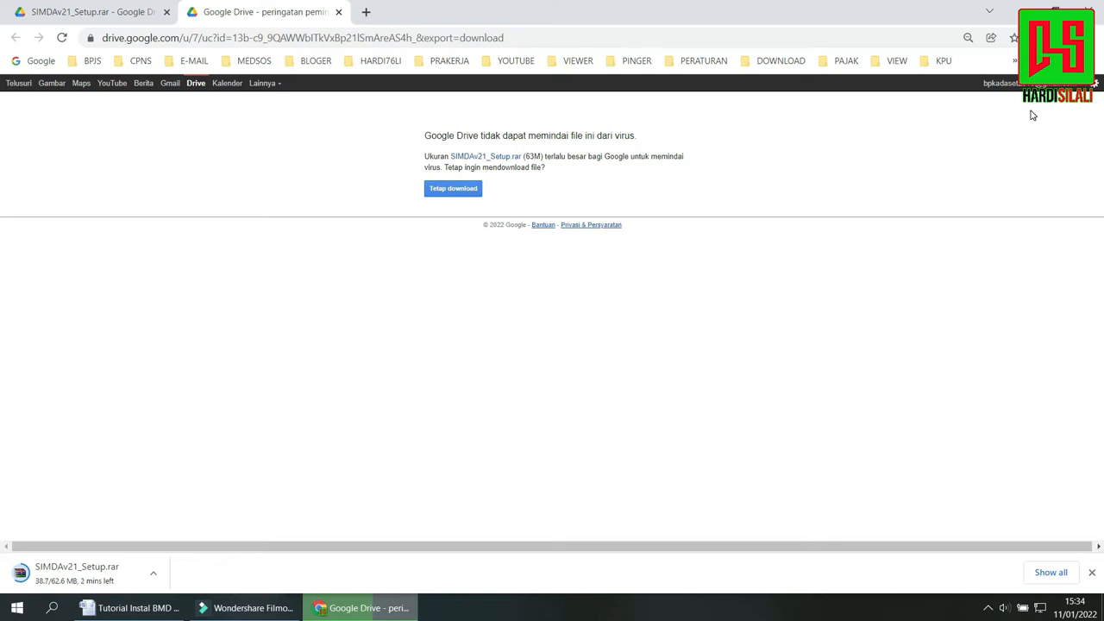
{"action": "left_click", "coordinate": [1047, 574]}
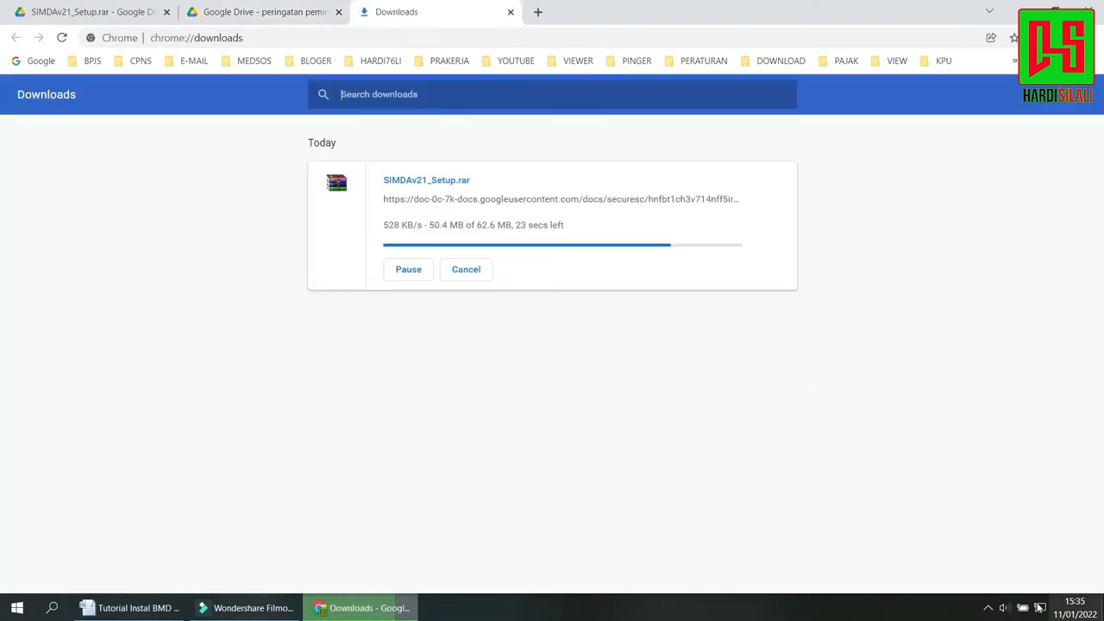
{"action": "left_click", "coordinate": [987, 608]}
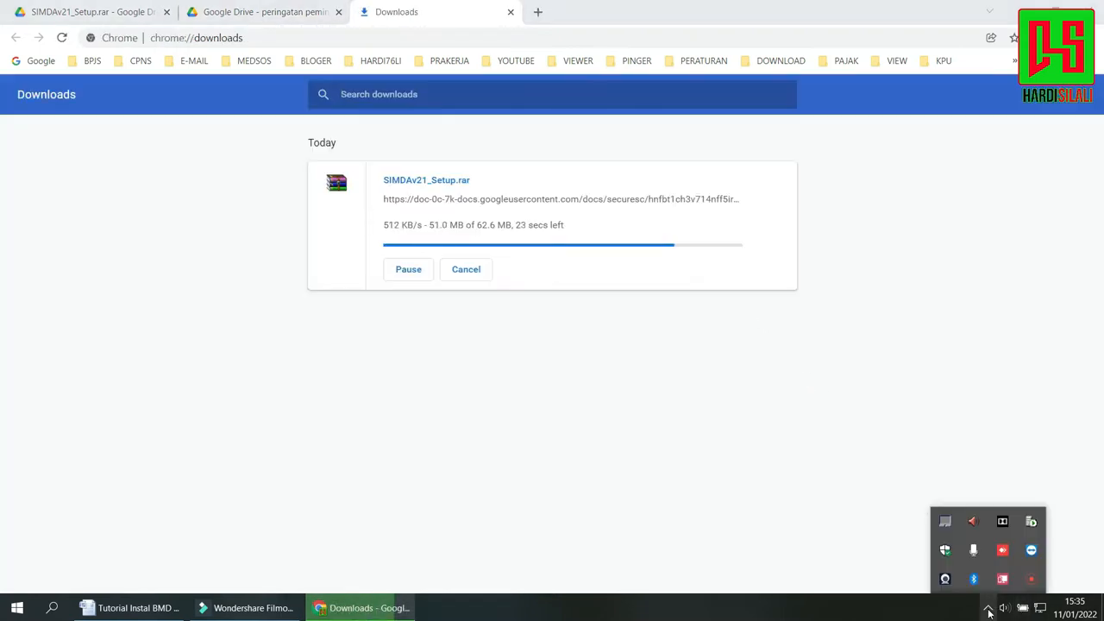
{"action": "left_click", "coordinate": [1029, 583]}
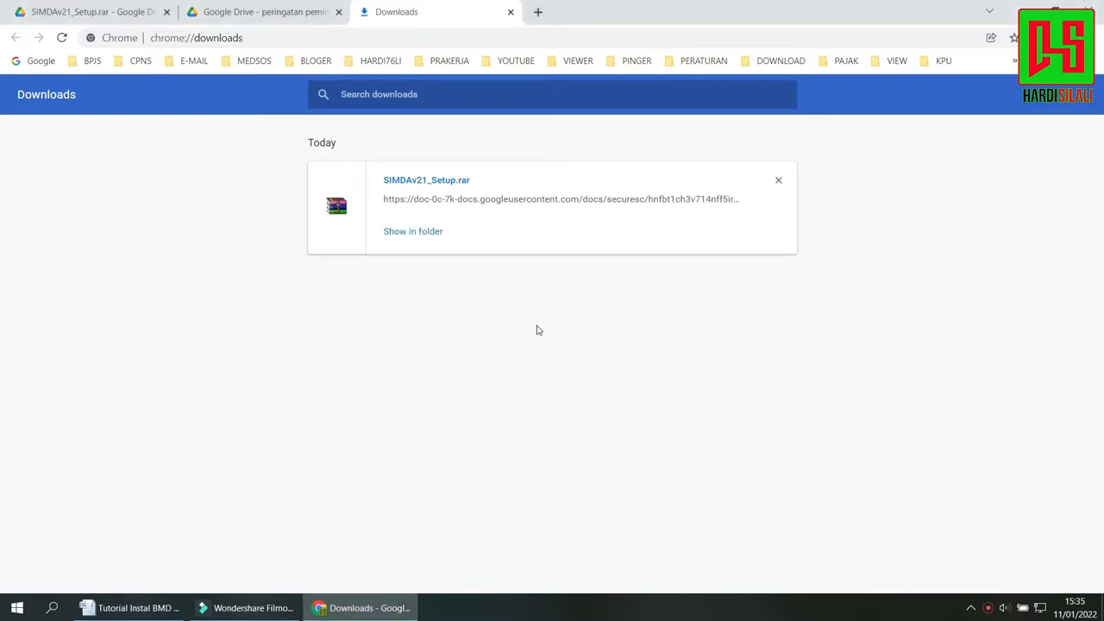
{"action": "left_click", "coordinate": [539, 359]}
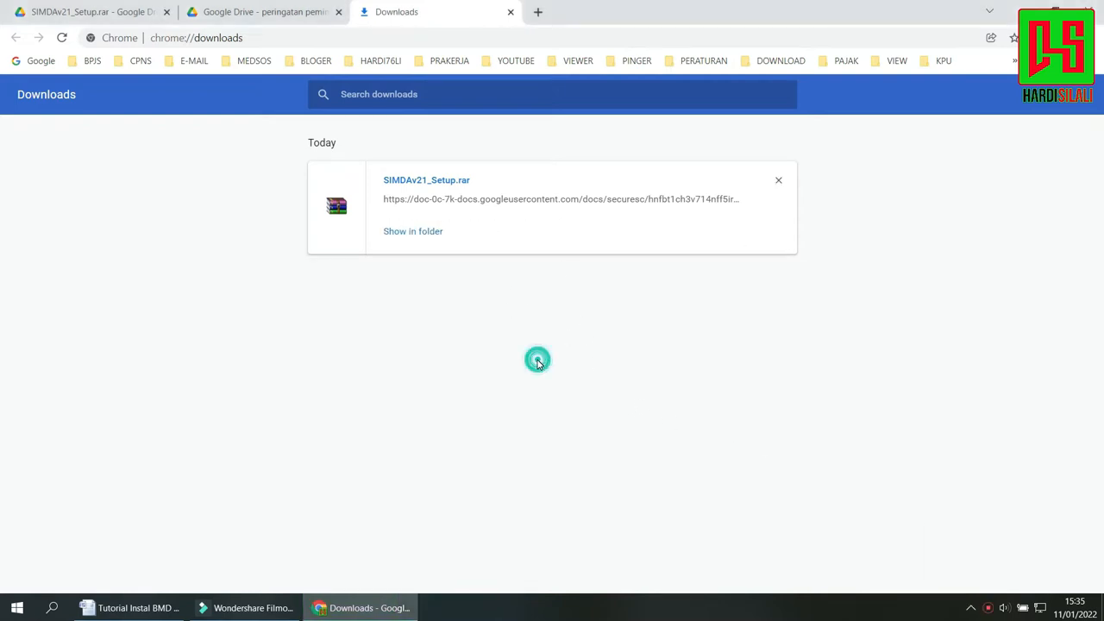
{"action": "left_click", "coordinate": [427, 235]}
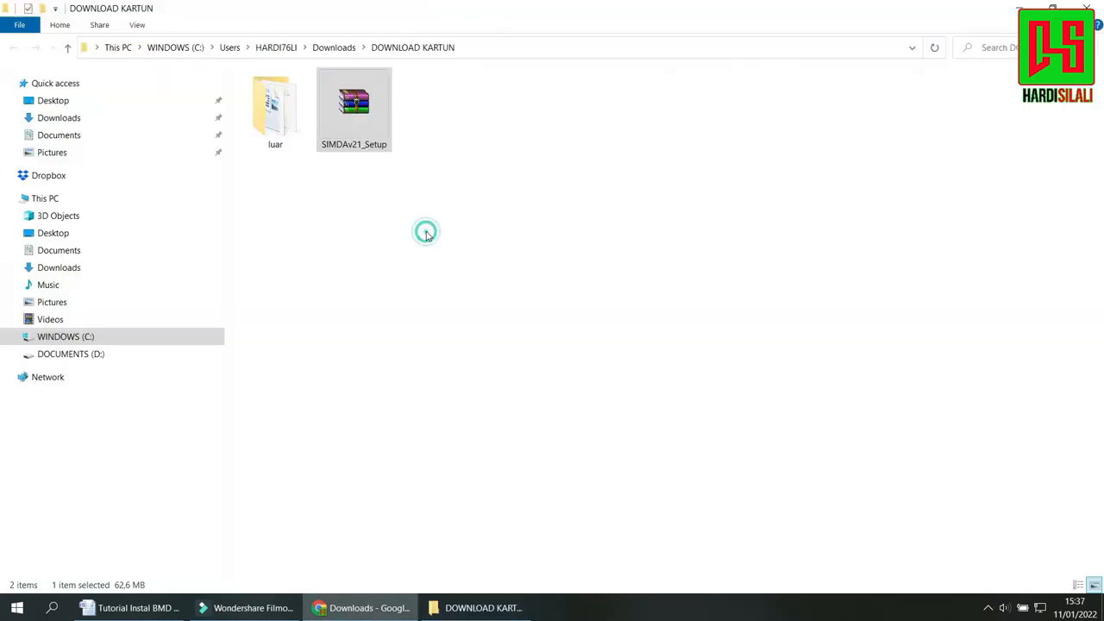
Extract the SIMDAv21_Setup archive into its current folder and launch the extracted setup program.
{"action": "right_click", "coordinate": [376, 125]}
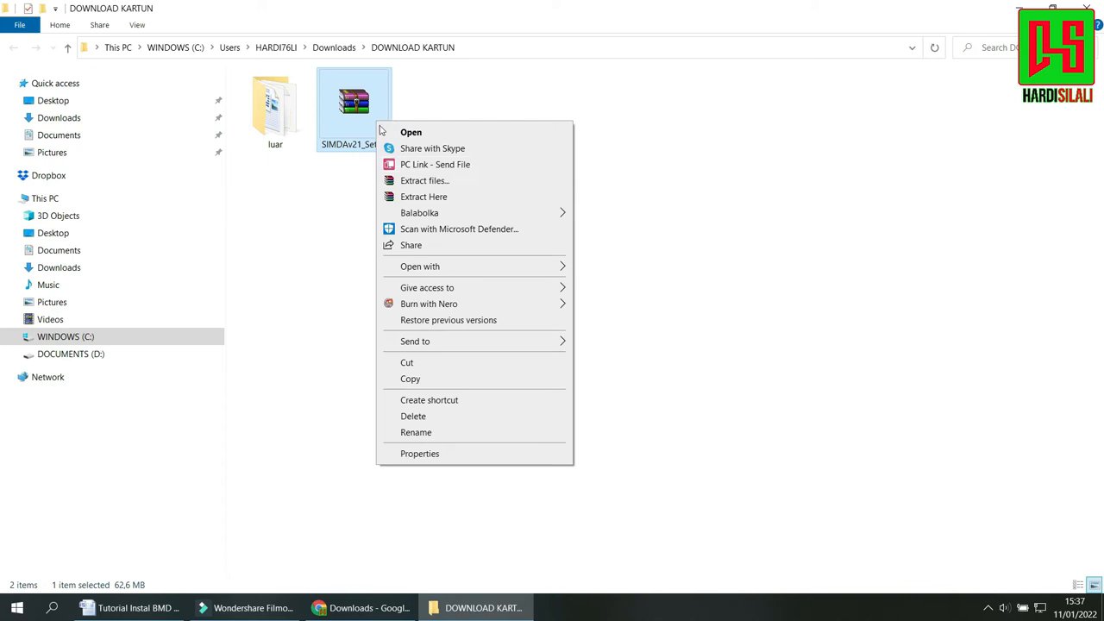
{"action": "left_click", "coordinate": [449, 197]}
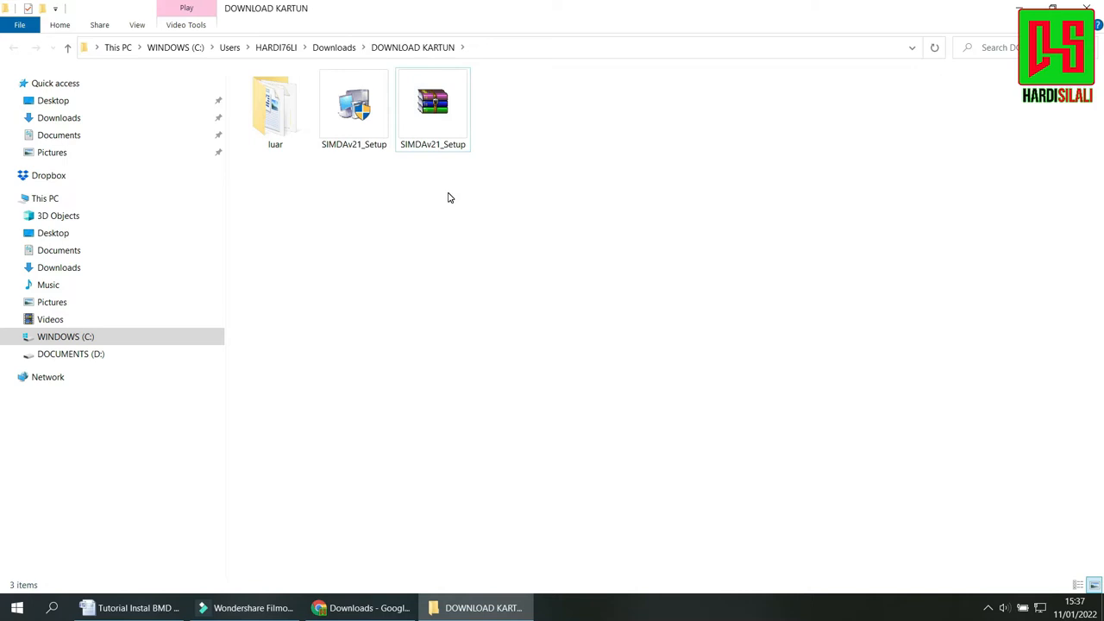
{"action": "left_click", "coordinate": [372, 126]}
{"action": "double_click", "coordinate": [373, 125]}
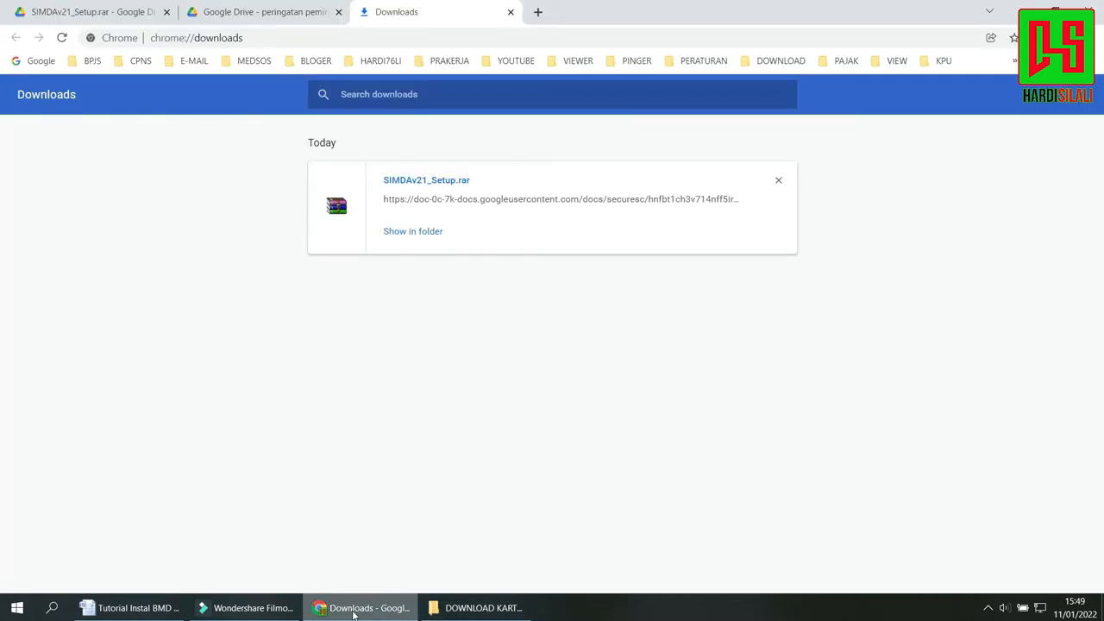
Run SIMDAv21_Setup from the download folder, start its installation for anyone who uses this computer, and minimize the folder window.
{"action": "left_click", "coordinate": [411, 234]}
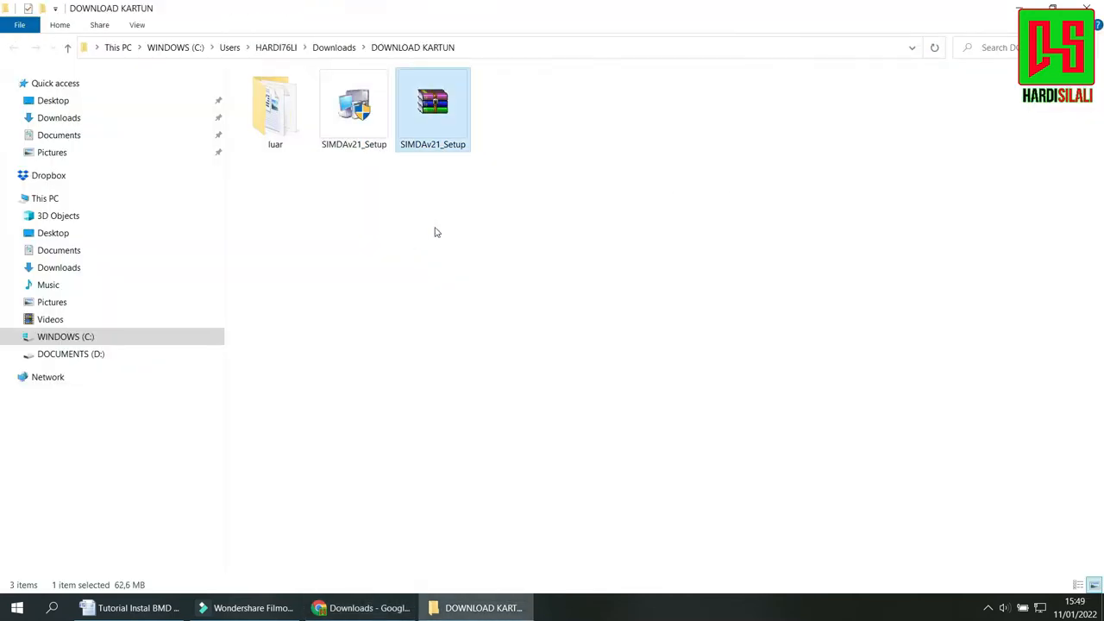
{"action": "left_click", "coordinate": [432, 223]}
{"action": "double_click", "coordinate": [355, 115]}
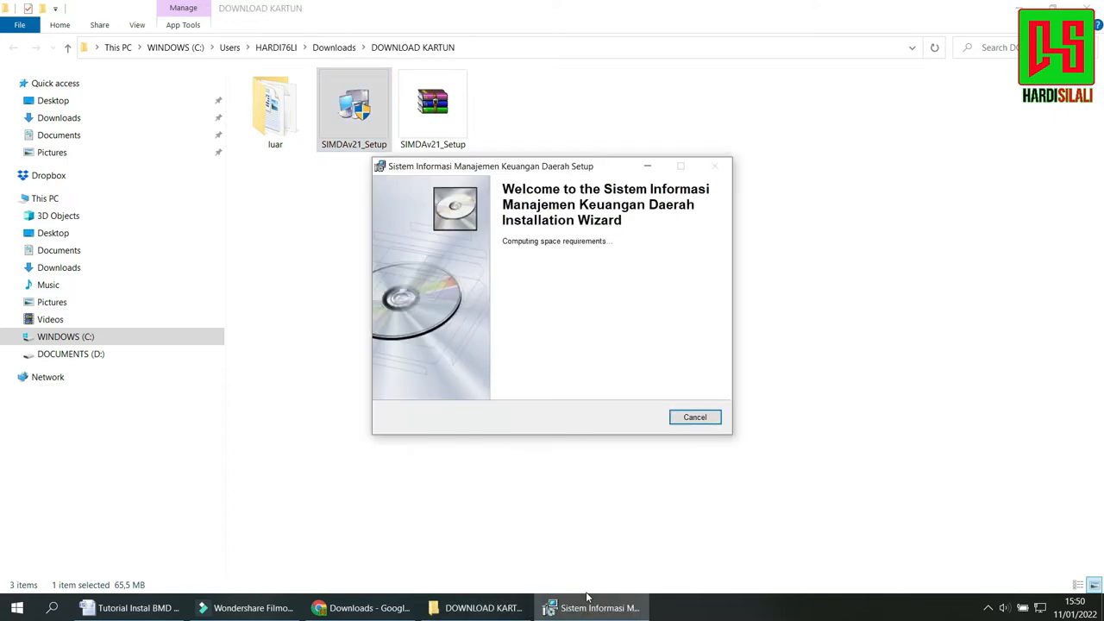
{"action": "left_click", "coordinate": [633, 417]}
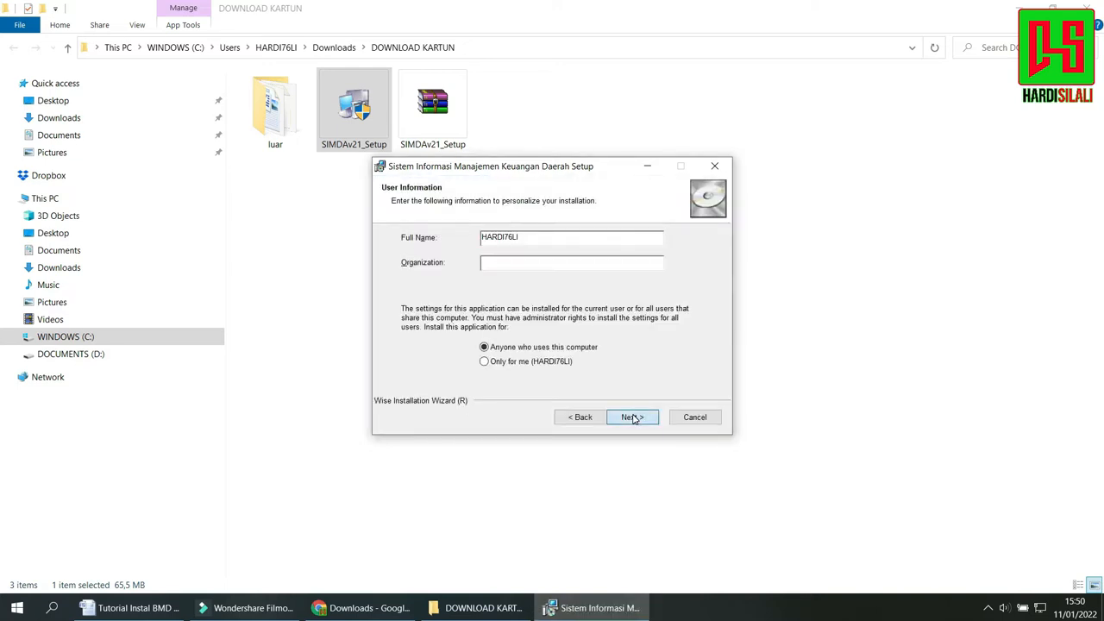
{"action": "left_click", "coordinate": [632, 417]}
{"action": "left_click", "coordinate": [633, 418]}
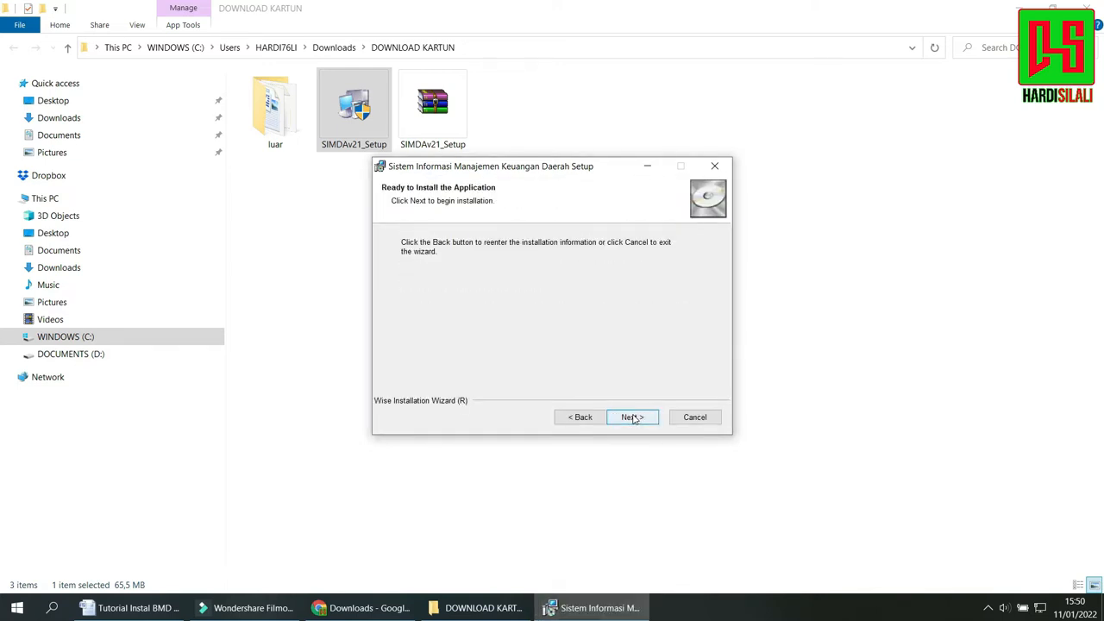
{"action": "left_click", "coordinate": [634, 419]}
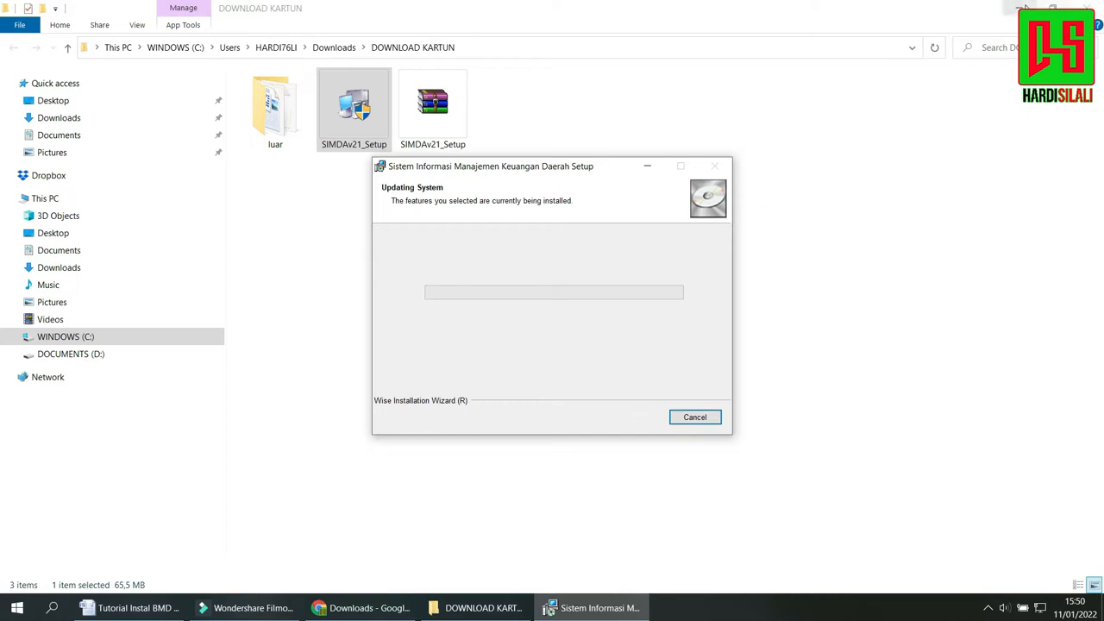
{"action": "left_click", "coordinate": [1021, 8]}
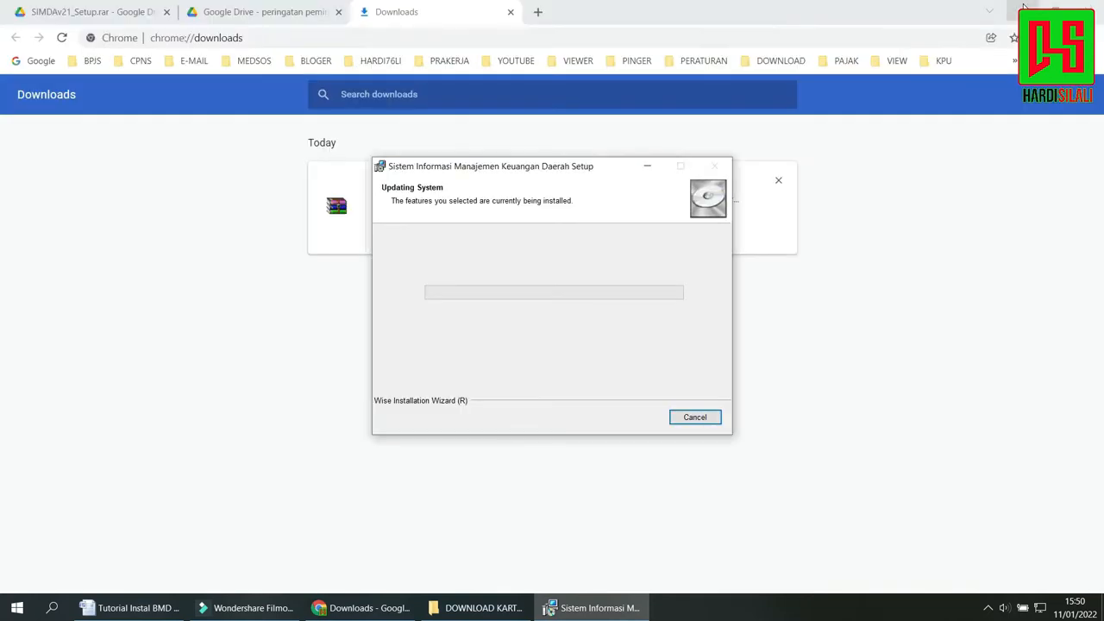
Minimize Chrome, move the installer window aside, and restore the Word tutorial to a smaller window with both windows showing on the desktop.
{"action": "left_click", "coordinate": [1023, 8]}
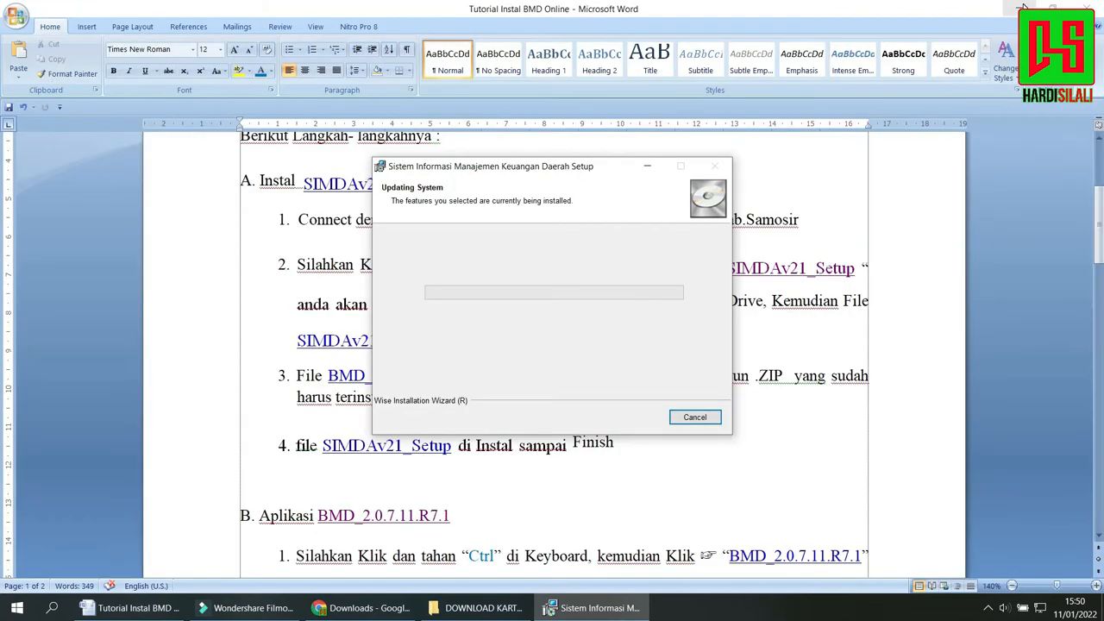
{"action": "left_click_drag", "start_coordinate": [582, 172], "coordinate": [817, 168]}
{"action": "left_click", "coordinate": [1052, 8]}
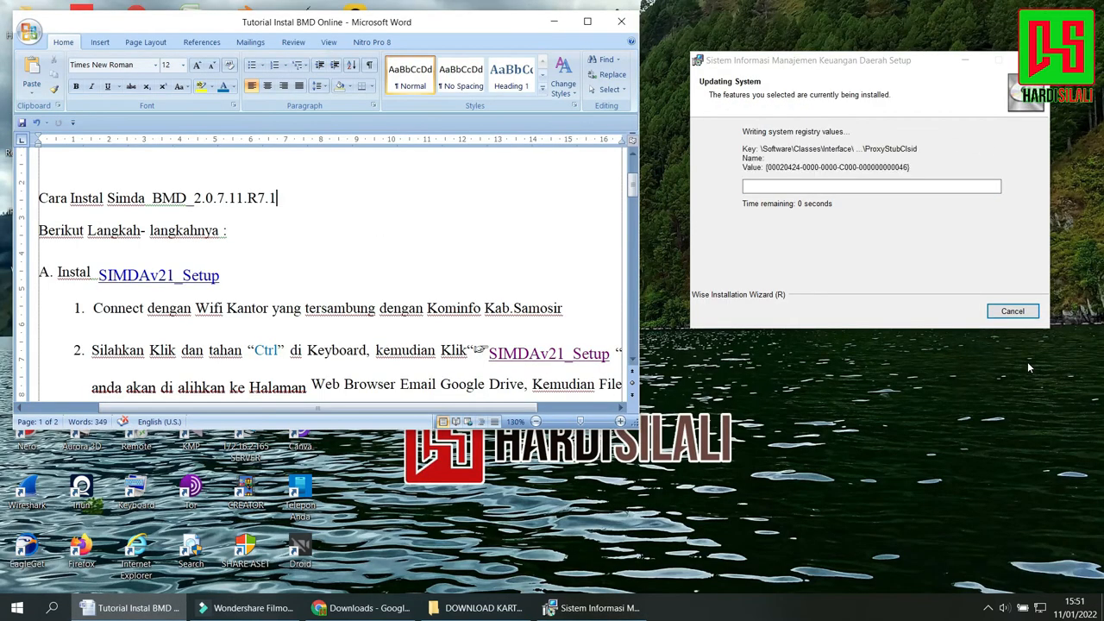
{"action": "left_click", "coordinate": [555, 24]}
{"action": "left_click", "coordinate": [965, 59]}
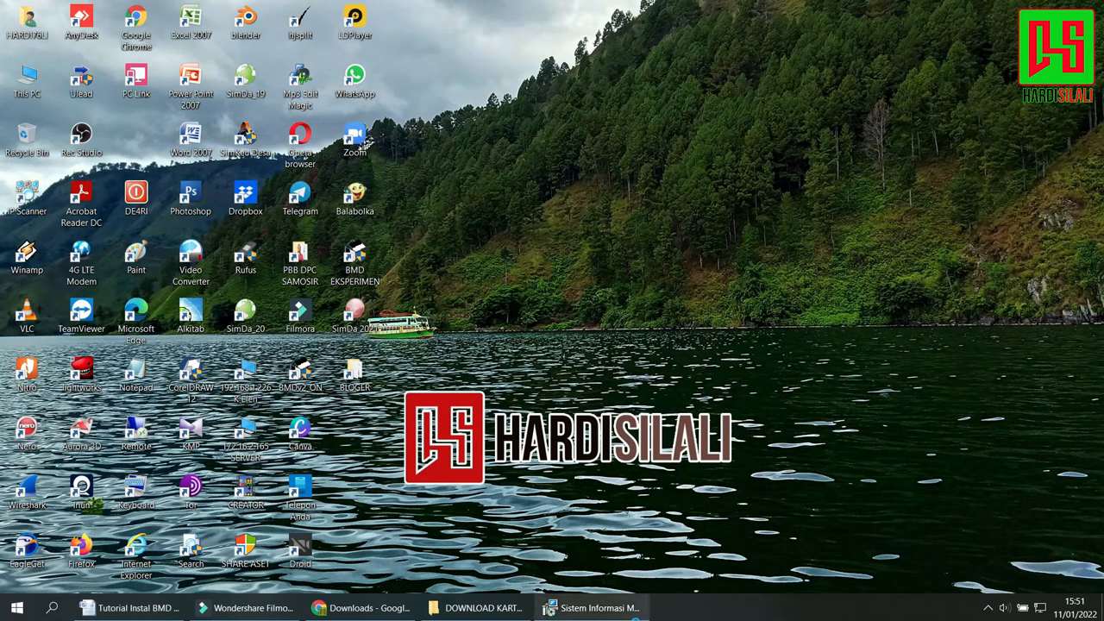
{"action": "left_click", "coordinate": [595, 608]}
{"action": "left_click", "coordinate": [138, 607]}
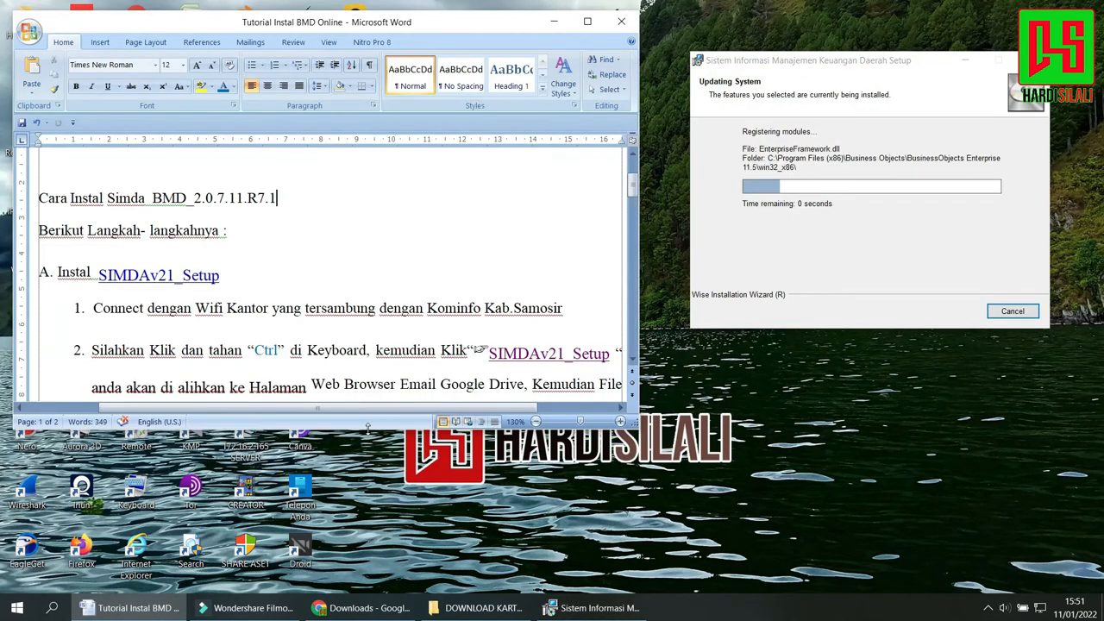
Enlarge the Word tutorial window to the full desktop height and fit it against the screen edge beside the installer.
{"action": "left_click_drag", "start_coordinate": [369, 428], "coordinate": [371, 593]}
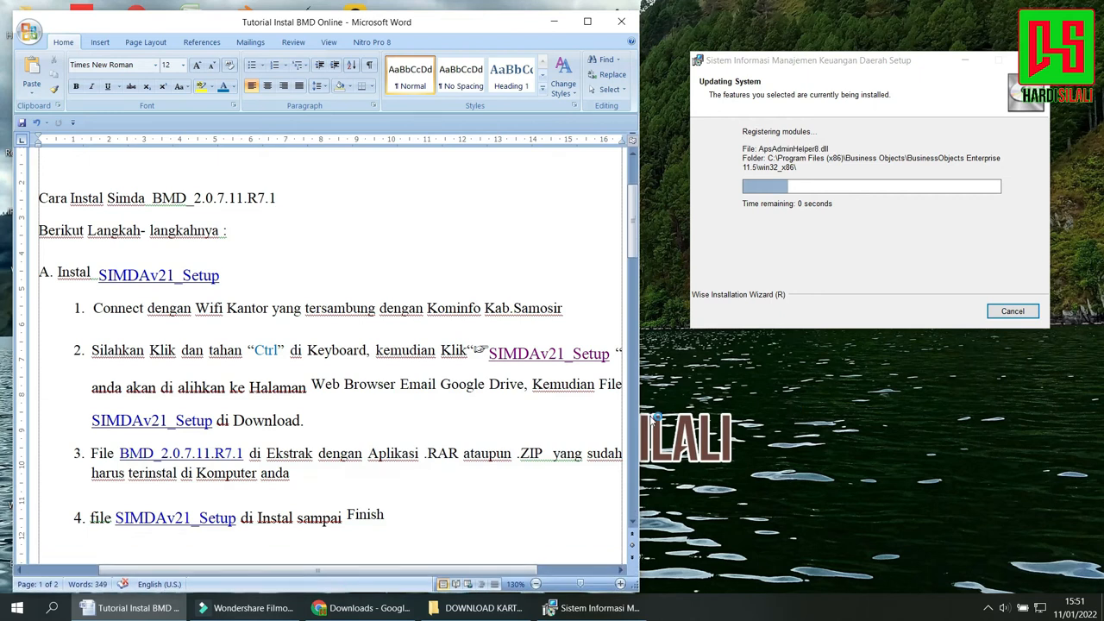
{"action": "left_click", "coordinate": [536, 584]}
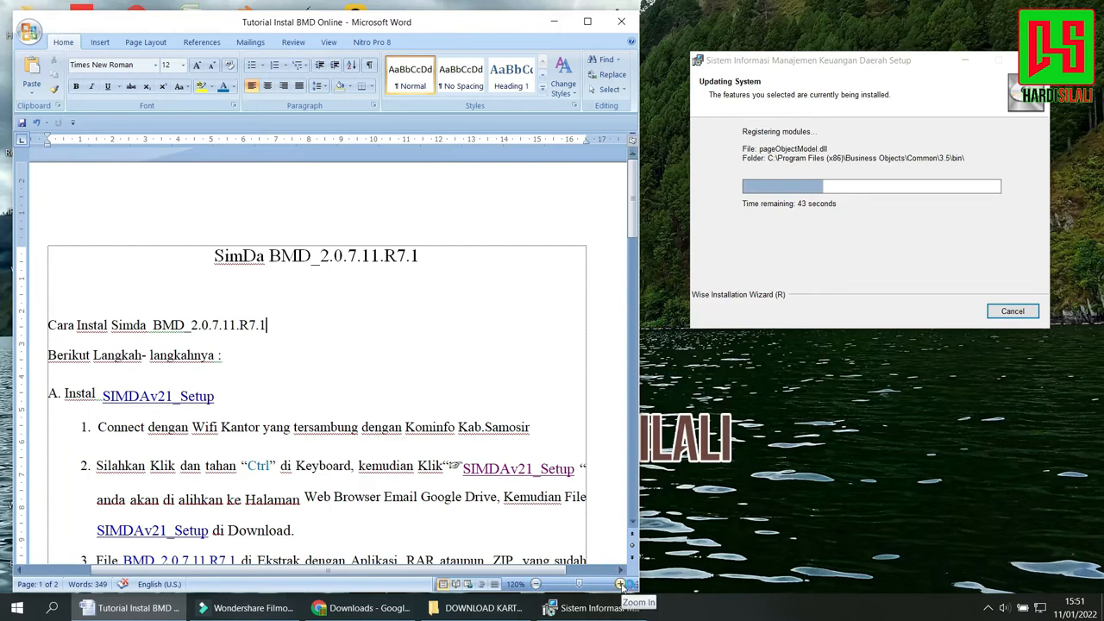
{"action": "left_click_drag", "start_coordinate": [349, 29], "coordinate": [338, 8]}
{"action": "double_click", "coordinate": [338, 8]}
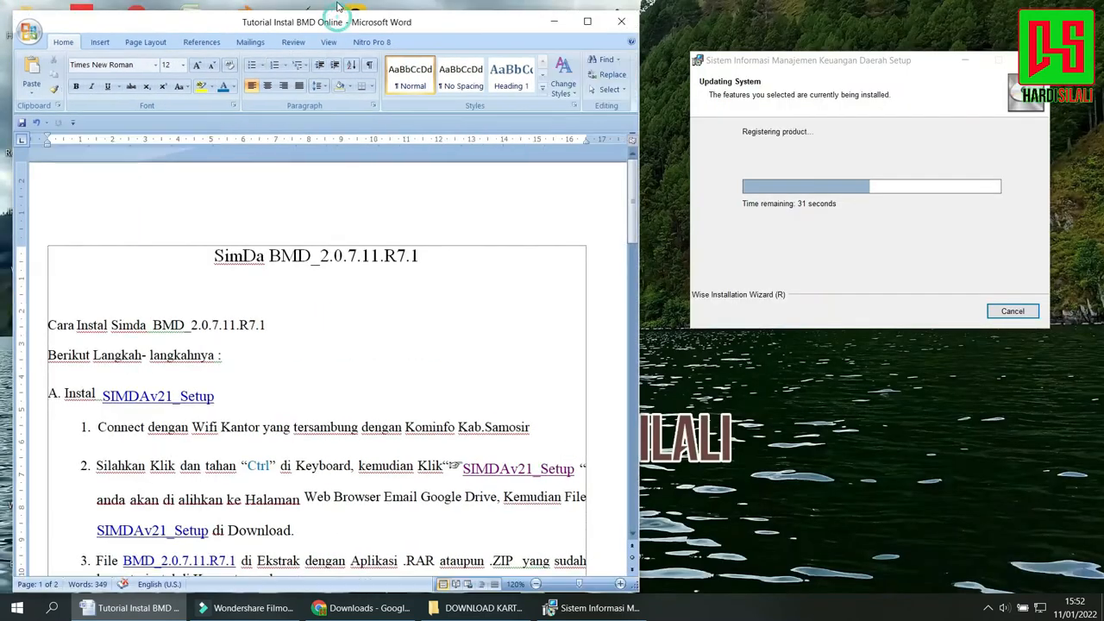
{"action": "left_click_drag", "start_coordinate": [337, 23], "coordinate": [326, 12]}
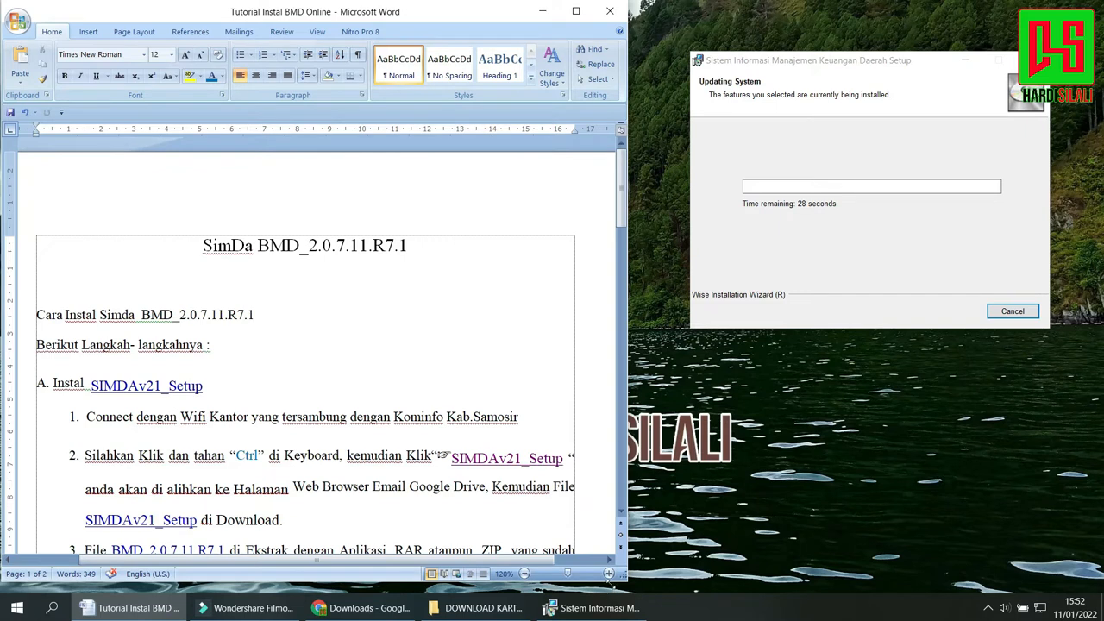
{"action": "left_click_drag", "start_coordinate": [610, 585], "coordinate": [611, 588]}
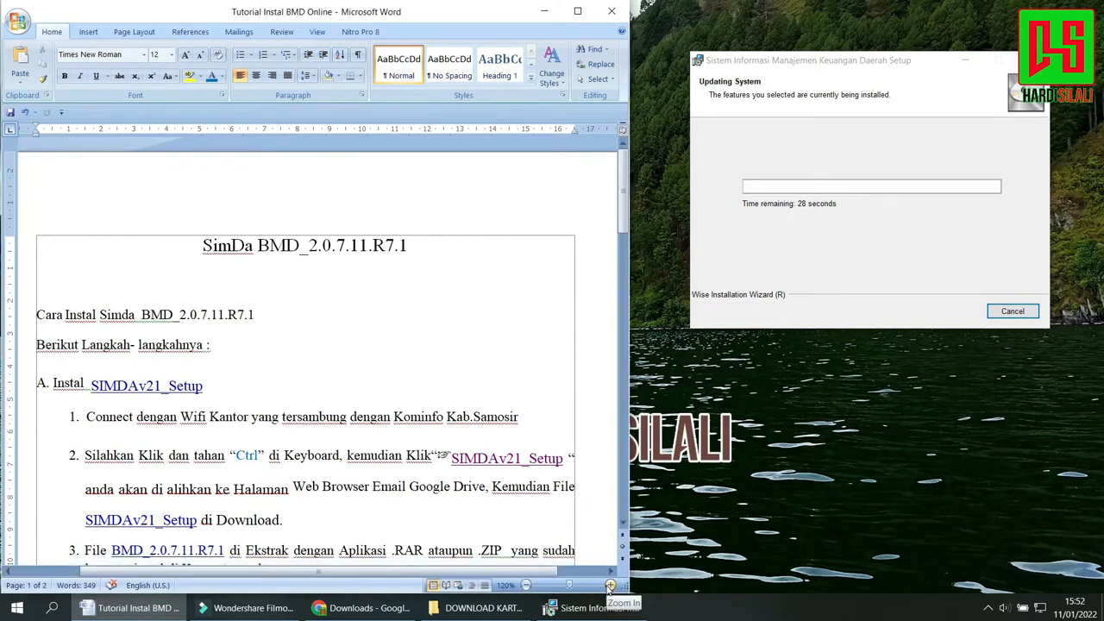
{"action": "left_click", "coordinate": [610, 585]}
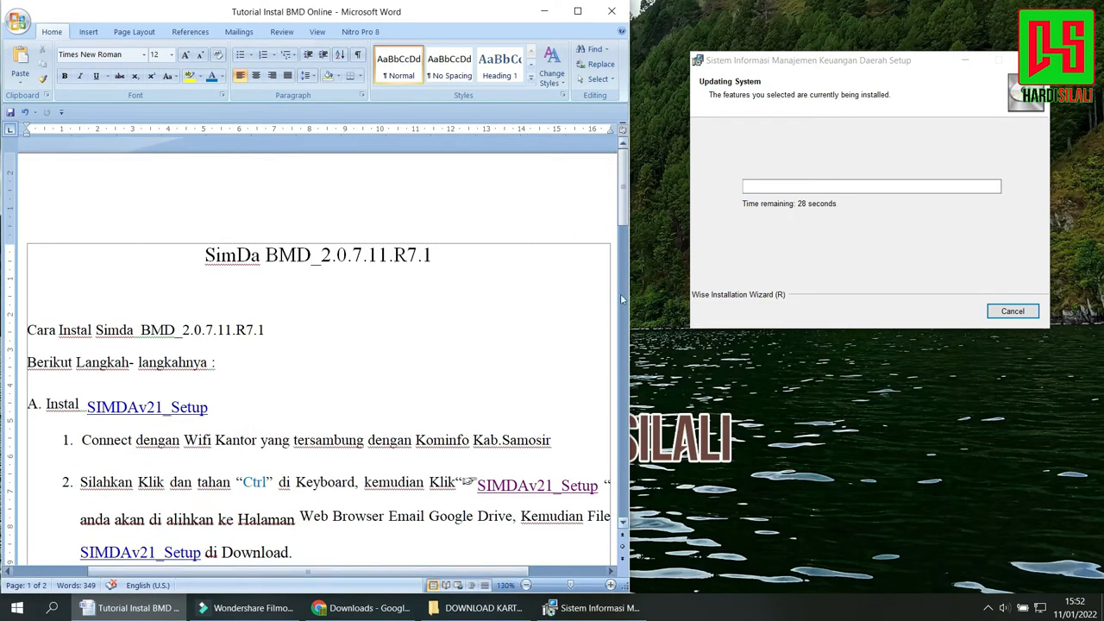
Highlight item 4 of section A in the tutorial and finish the Sistem Informasi Manajemen Keuangan Daerah installation.
{"action": "left_click_drag", "start_coordinate": [626, 186], "coordinate": [636, 238]}
{"action": "left_click_drag", "start_coordinate": [382, 369], "coordinate": [61, 361]}
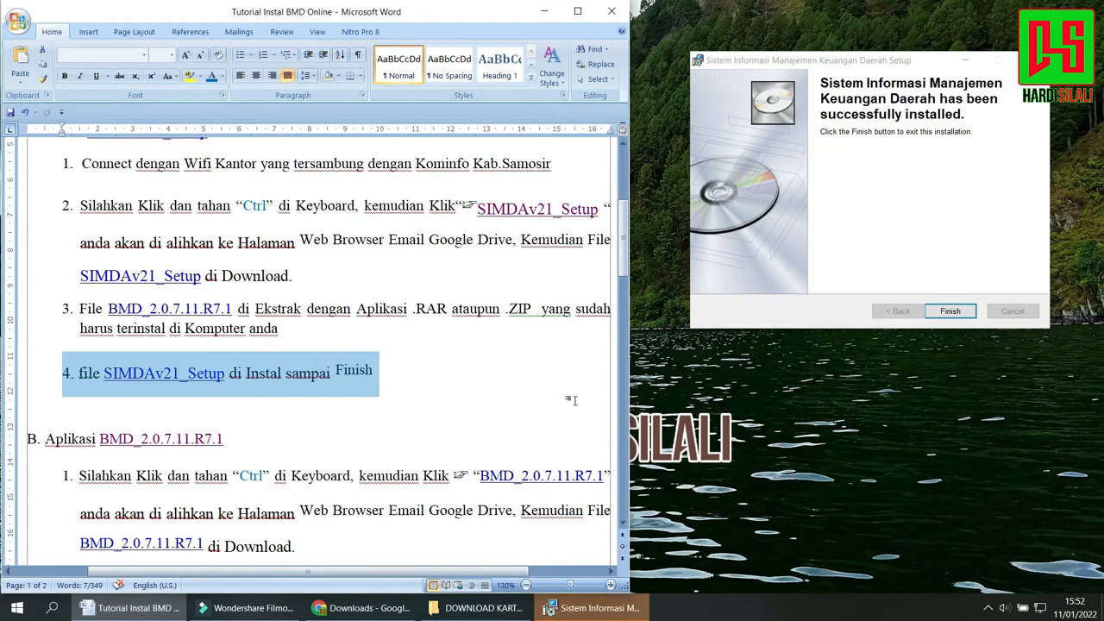
{"action": "left_click", "coordinate": [949, 311]}
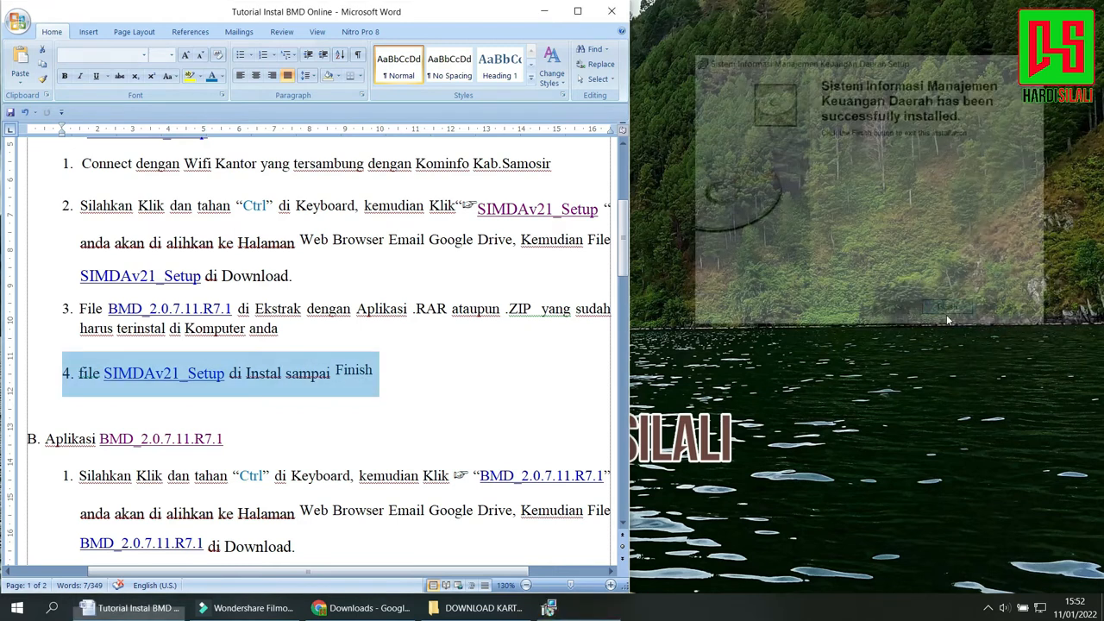
{"action": "left_click", "coordinate": [428, 374]}
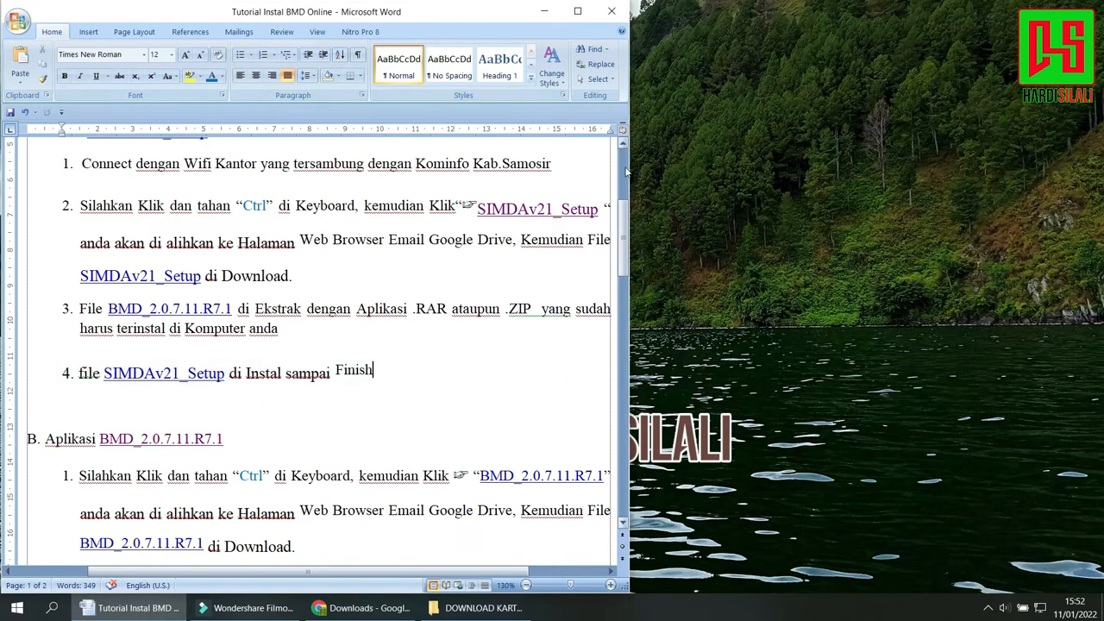
Go to section B of the tutorial, highlight its heading and first instruction, and follow the BMD_2.0.7.11.R7.1 link in item 1.
{"action": "left_click_drag", "start_coordinate": [624, 224], "coordinate": [638, 276]}
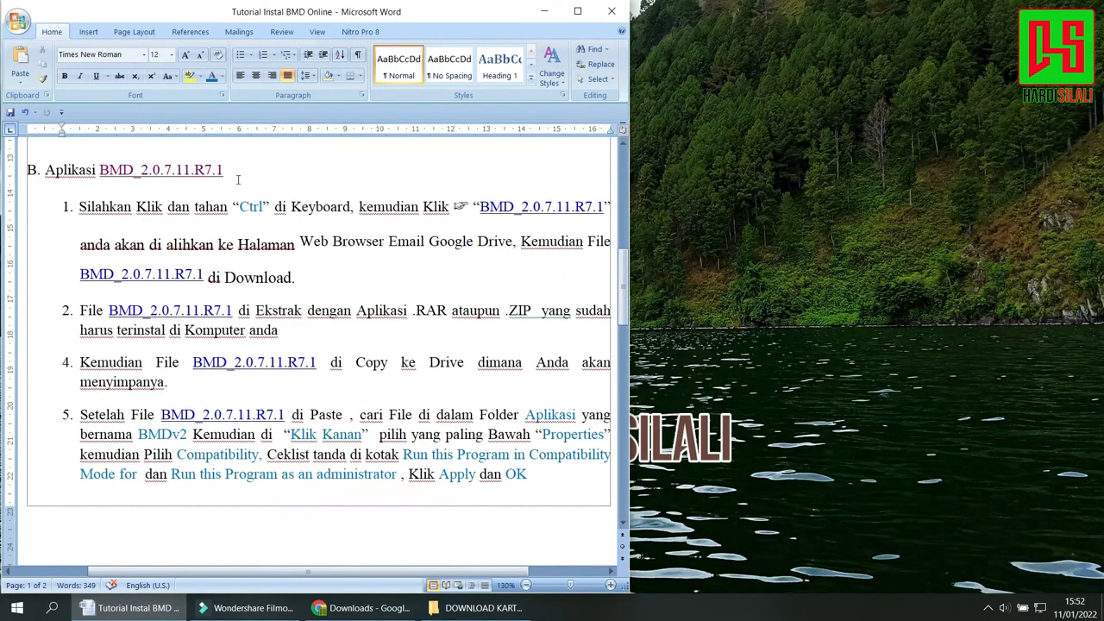
{"action": "left_click_drag", "start_coordinate": [238, 180], "coordinate": [28, 172]}
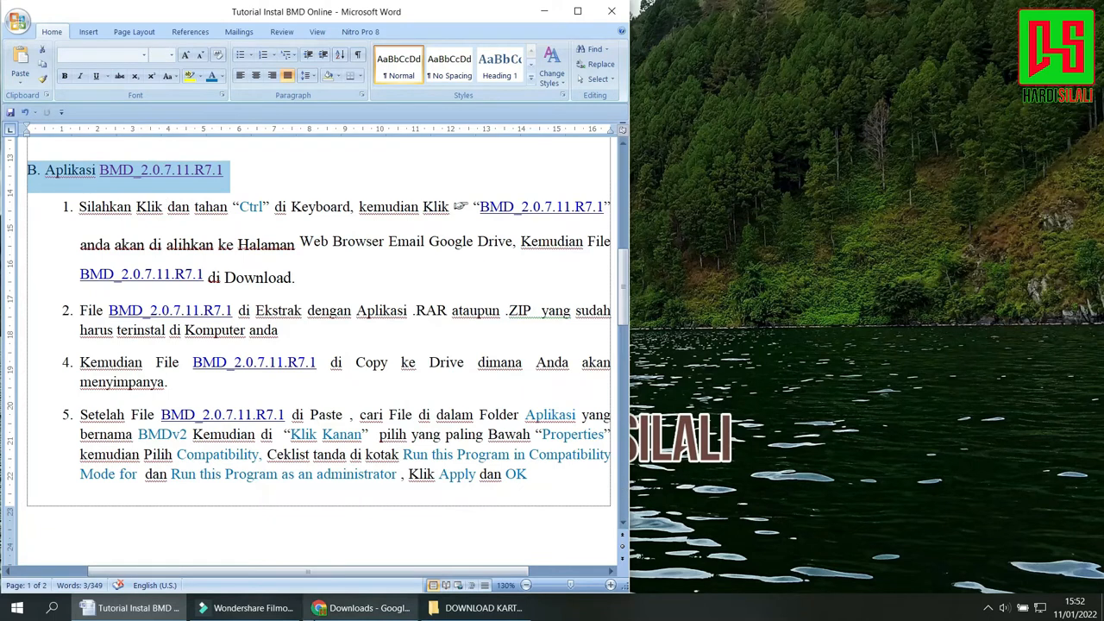
{"action": "mouse_move", "coordinate": [316, 610]}
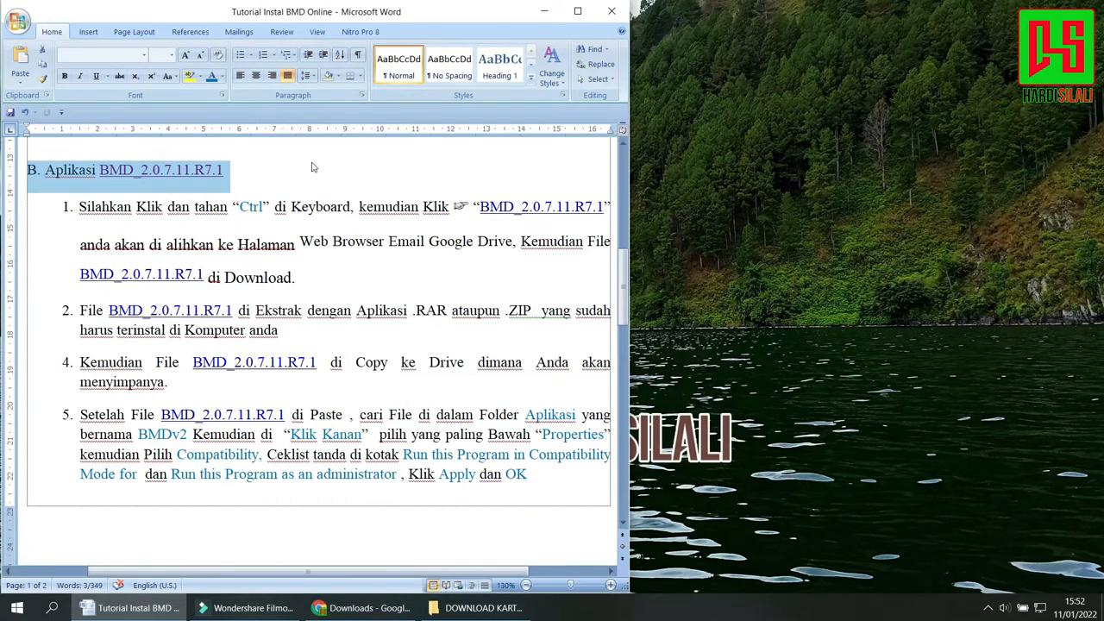
{"action": "left_click", "coordinate": [268, 176]}
{"action": "left_click_drag", "start_coordinate": [73, 205], "coordinate": [462, 207]}
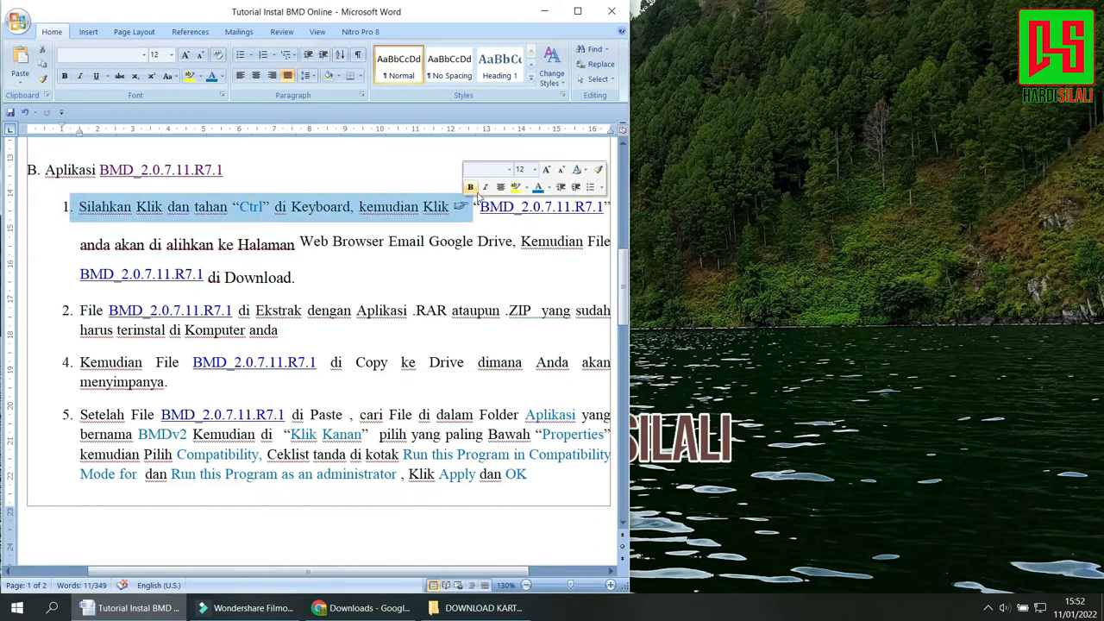
{"action": "left_click", "coordinate": [545, 211]}
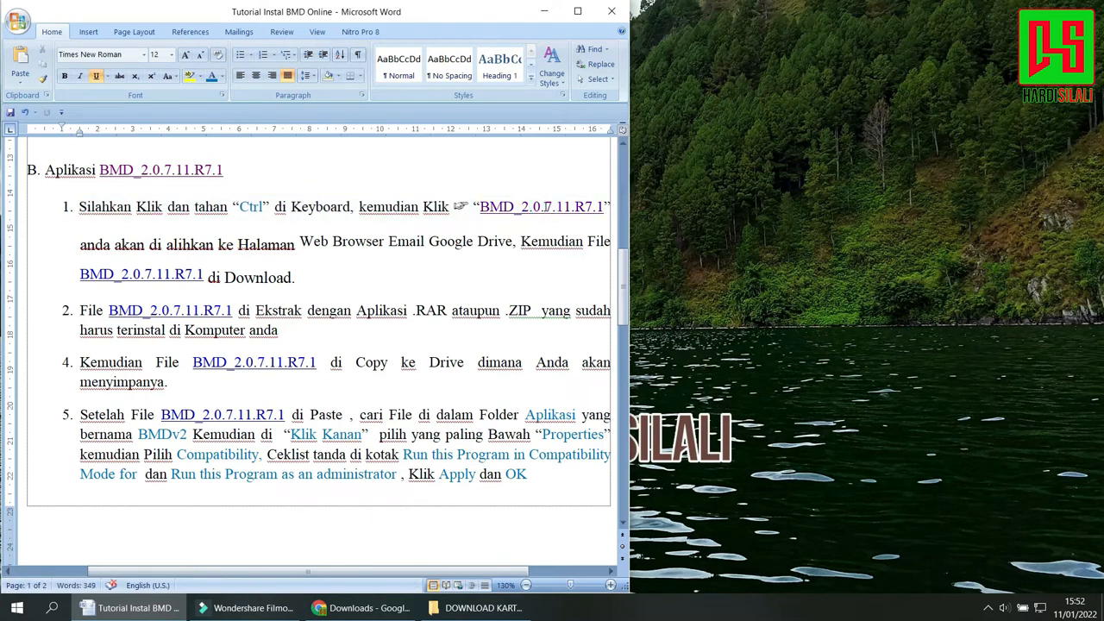
{"action": "left_click", "coordinate": [546, 207], "text": "ctrl"}
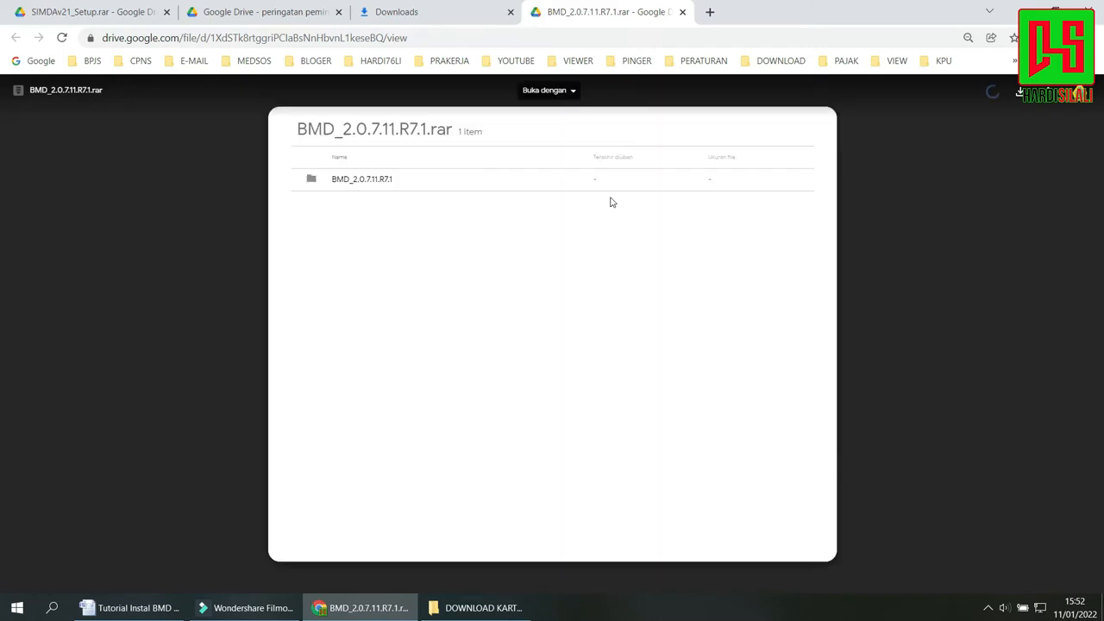
Download BMD_2.0.7.11.R7.1.rar from Google Drive and show it in its folder from the list of all downloads.
{"action": "left_click", "coordinate": [1022, 100]}
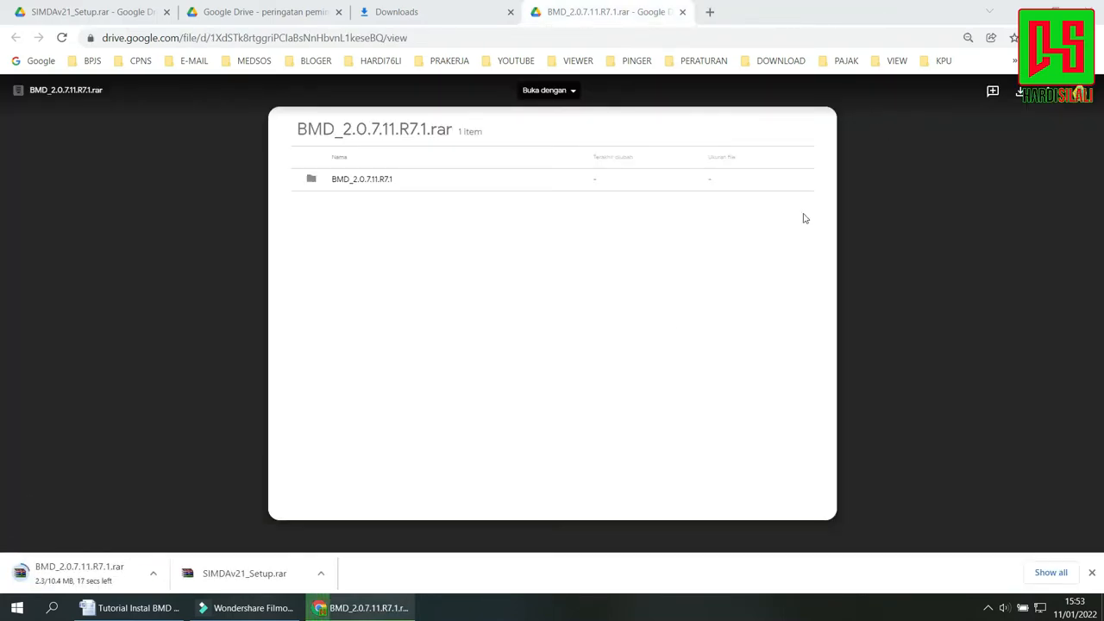
{"action": "left_click", "coordinate": [1051, 572]}
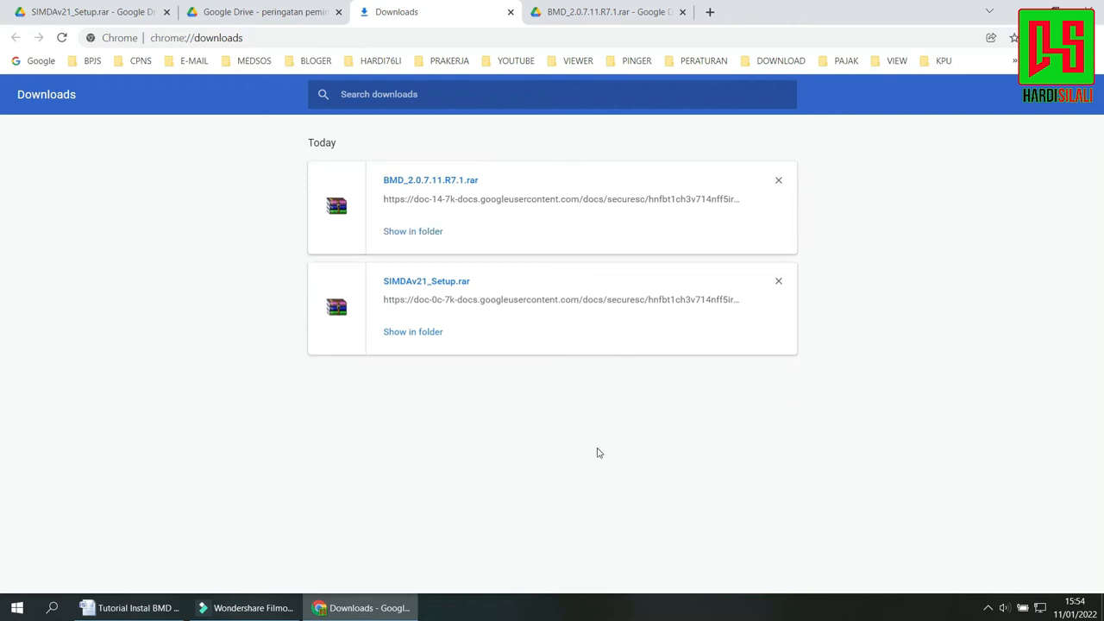
{"action": "left_click", "coordinate": [434, 235]}
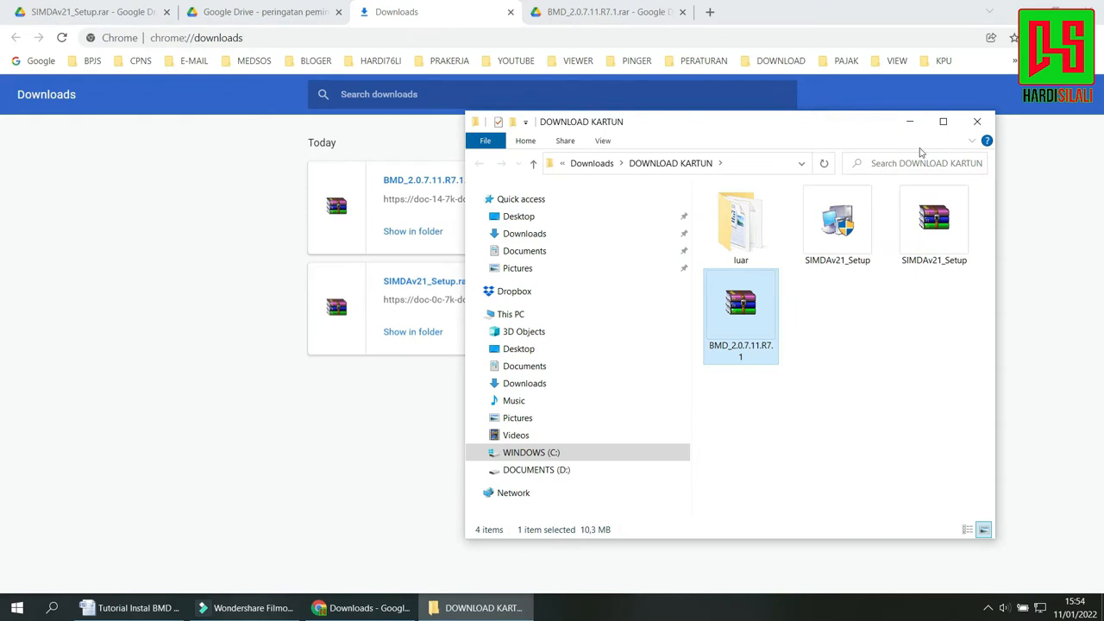
Switch to the Word tutorial and review the download and extraction instructions in items 1 and 2 of section B.
{"action": "left_click", "coordinate": [164, 607]}
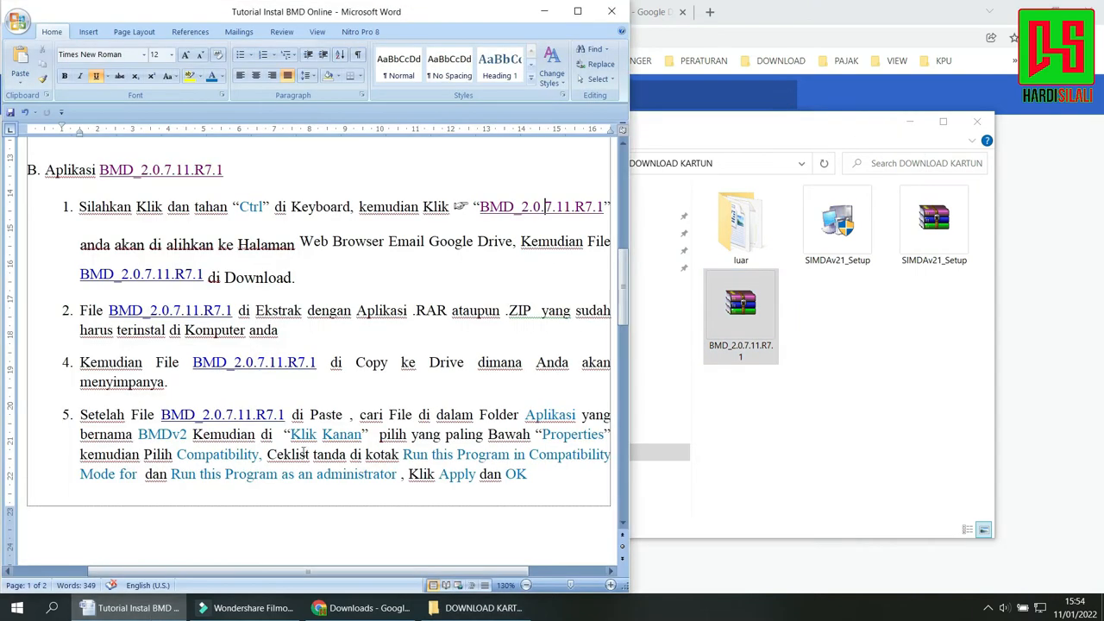
{"action": "left_click", "coordinate": [321, 276]}
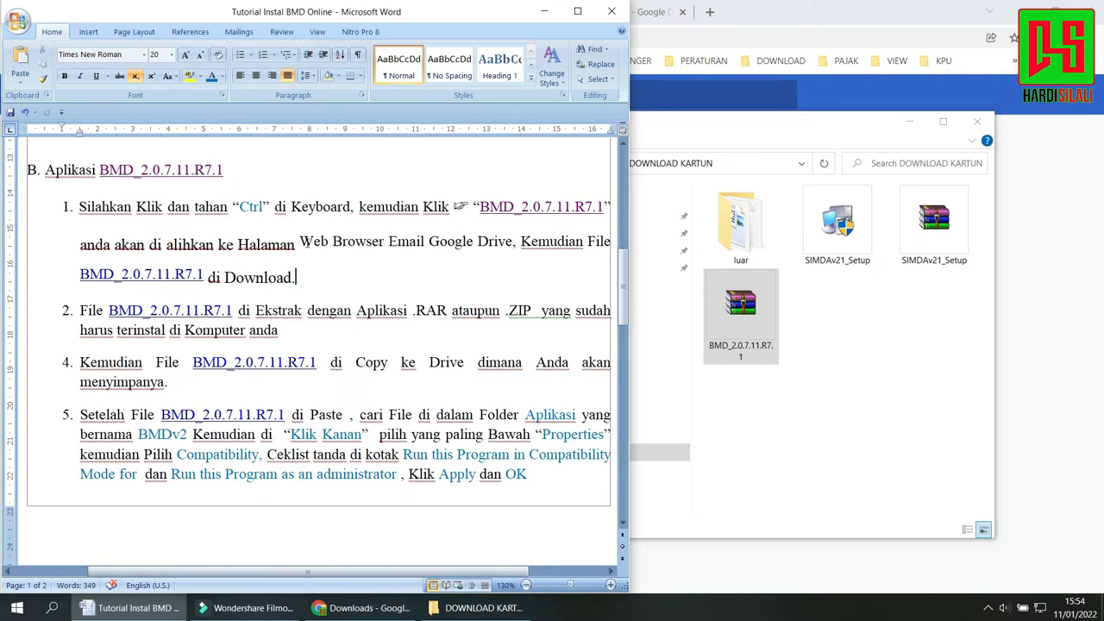
{"action": "left_click_drag", "start_coordinate": [299, 241], "coordinate": [313, 270]}
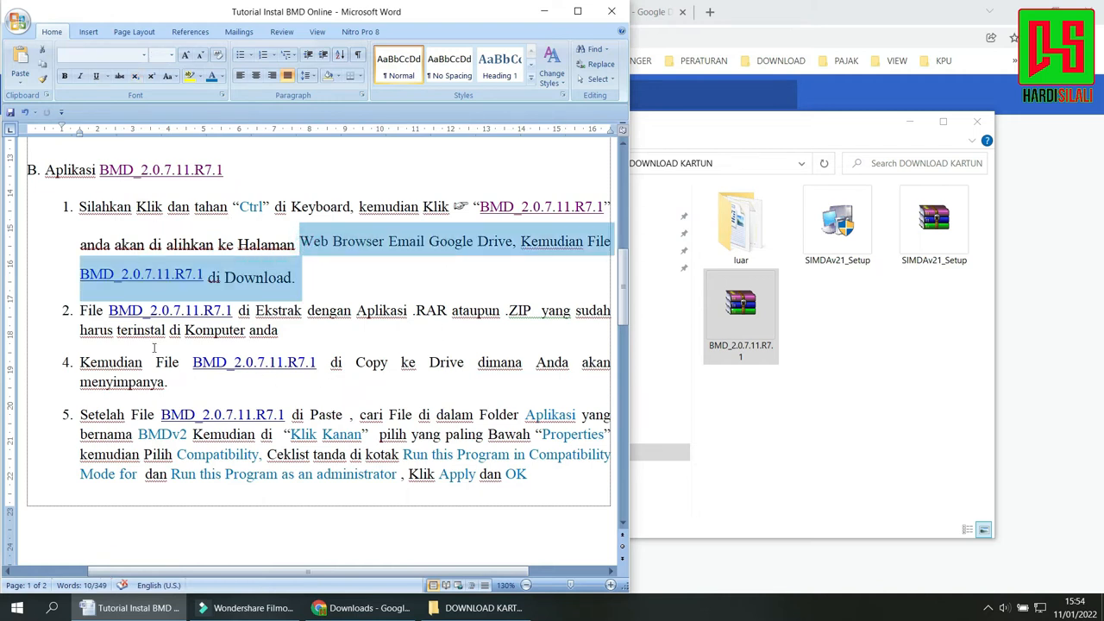
{"action": "left_click_drag", "start_coordinate": [298, 331], "coordinate": [99, 306]}
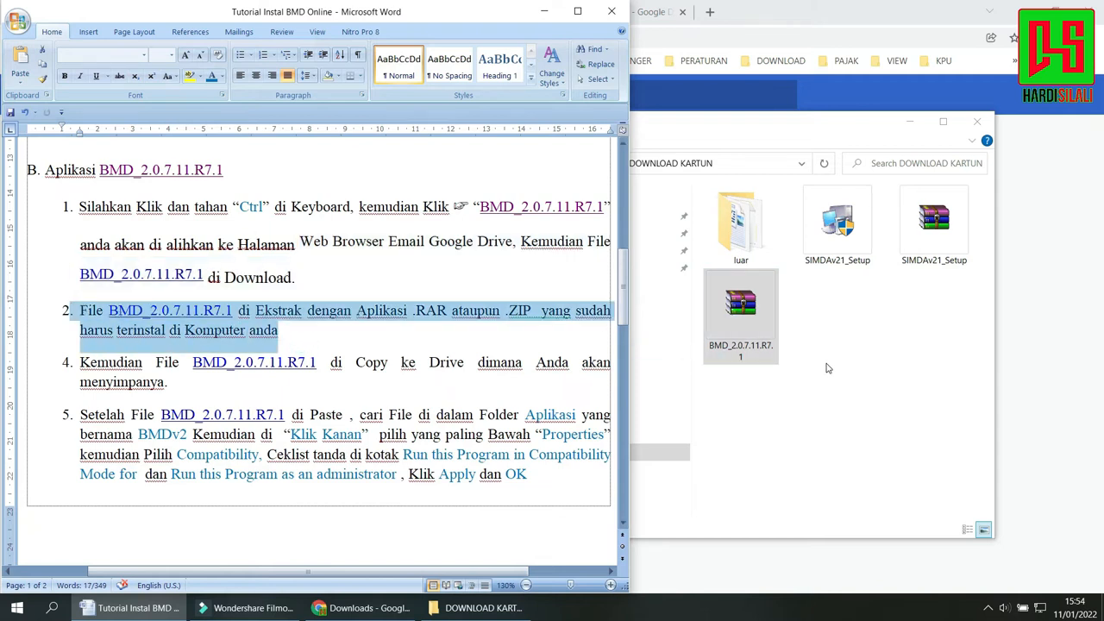
Return to the DOWNLOAD KARTUN folder and extract the BMD_2.0.7.11.R7.1 archive there.
{"action": "left_click", "coordinate": [825, 364]}
{"action": "left_click", "coordinate": [737, 316]}
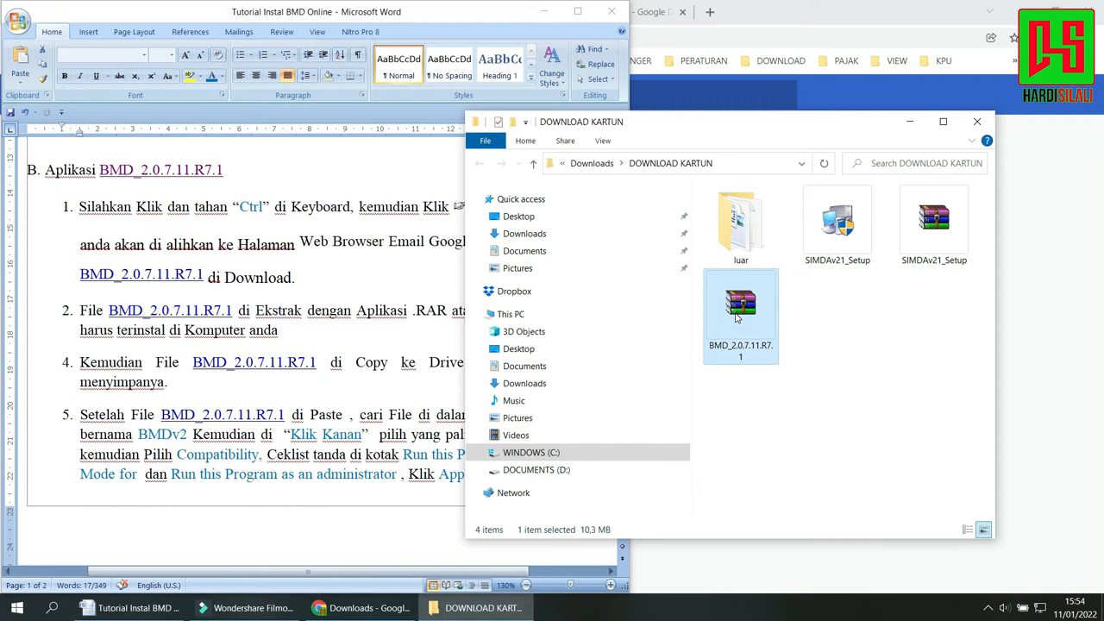
{"action": "double_click", "coordinate": [736, 315]}
{"action": "right_click", "coordinate": [735, 315]}
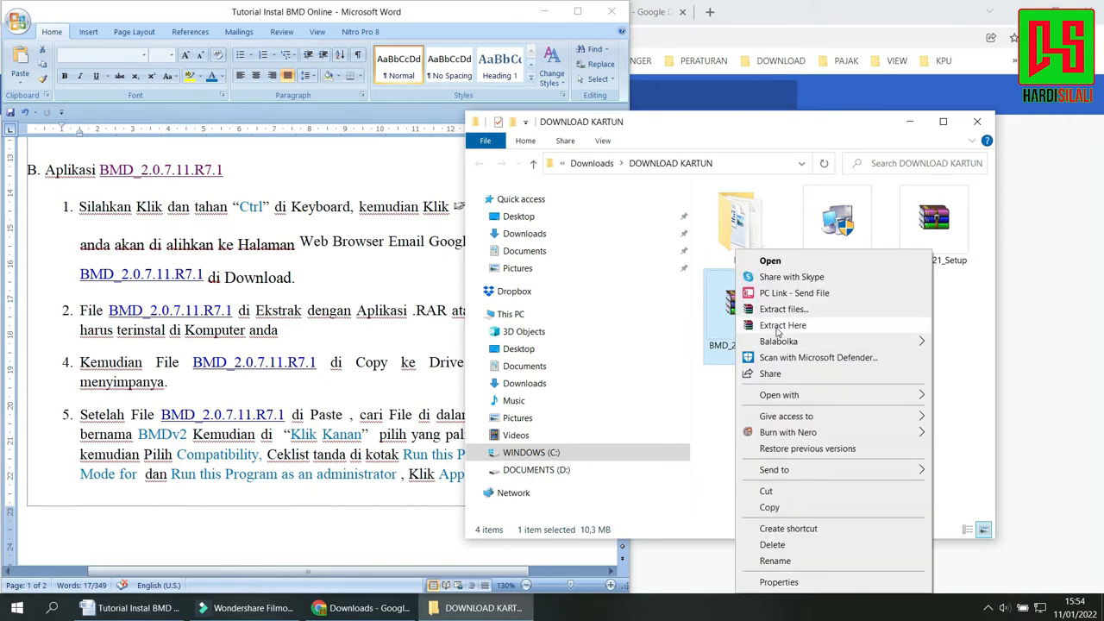
{"action": "left_click", "coordinate": [778, 325]}
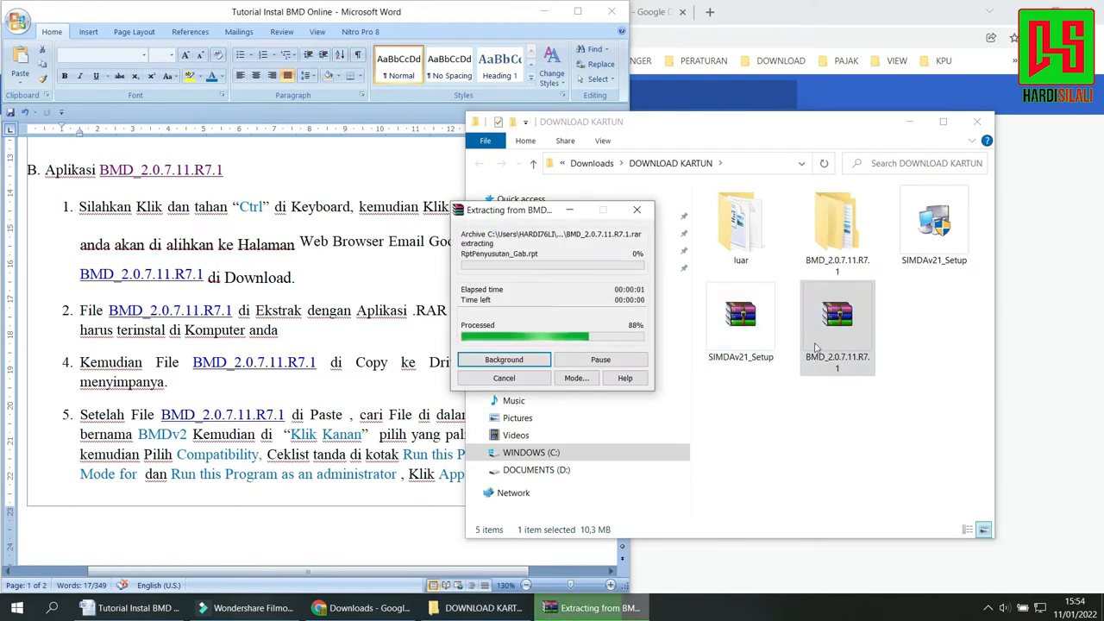
Copy the extracted BMD_2.0.7.11.R7.1 folder from DOWNLOAD KARTUN and paste it into the root of the WINDOWS (C:) drive.
{"action": "left_click", "coordinate": [835, 229]}
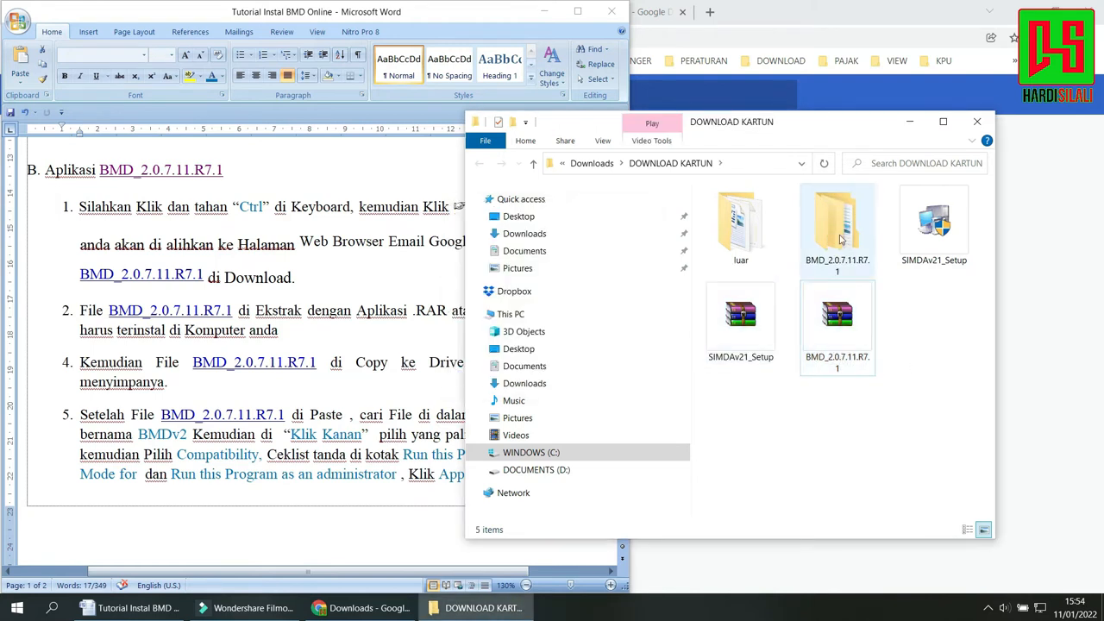
{"action": "right_click", "coordinate": [830, 229]}
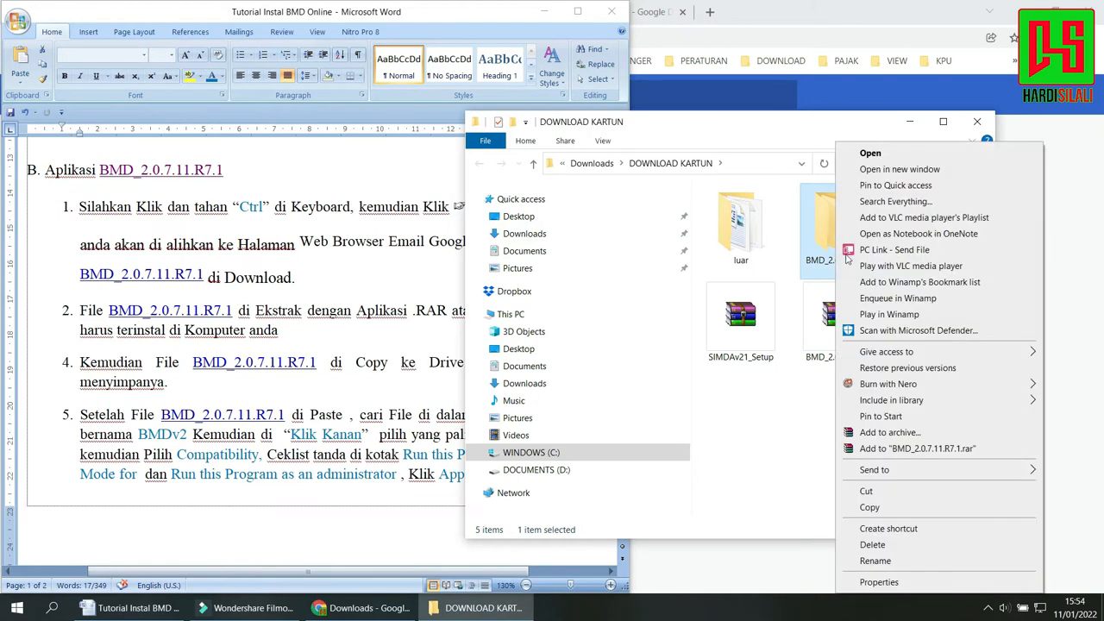
{"action": "left_click", "coordinate": [869, 508]}
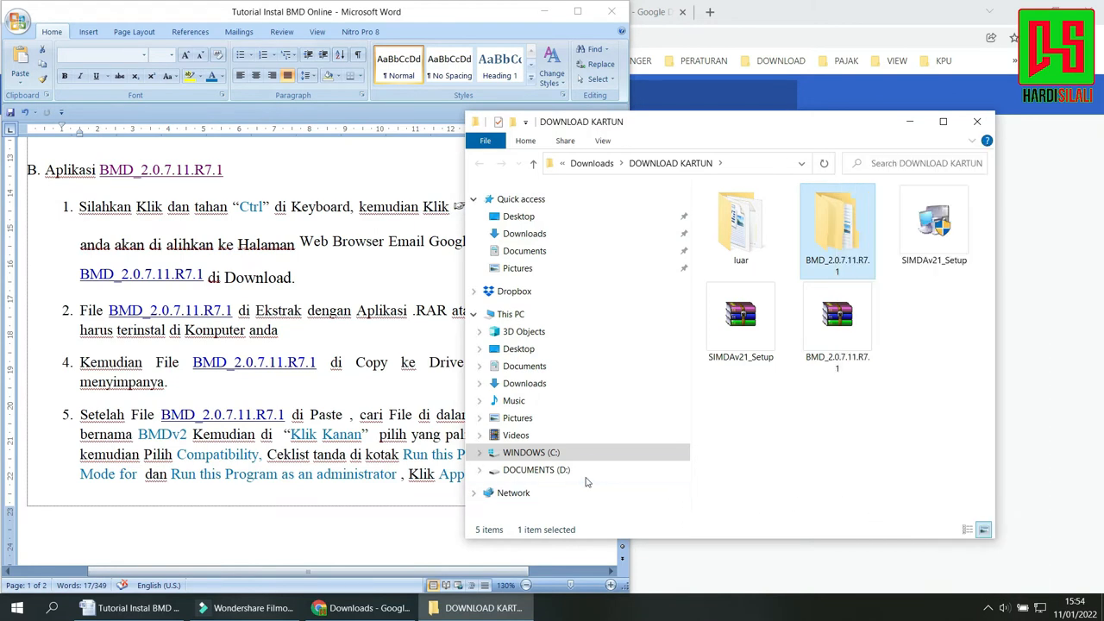
{"action": "left_click", "coordinate": [567, 453]}
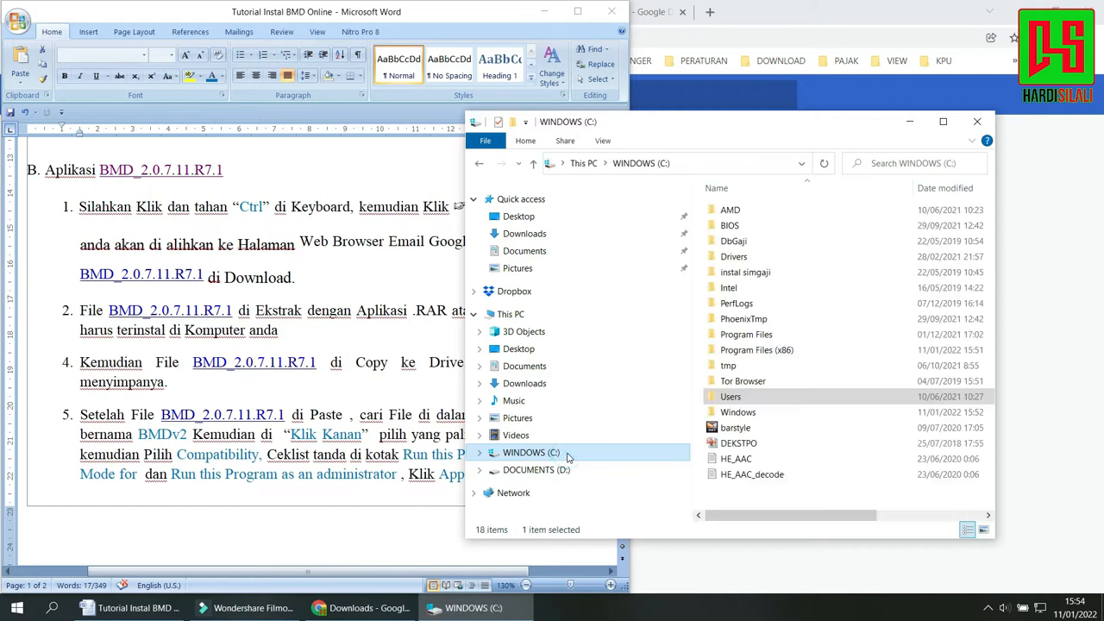
{"action": "scroll", "coordinate": [778, 444], "scroll_direction": "right", "scroll_amount": 3}
{"action": "scroll", "coordinate": [781, 451], "scroll_direction": "left", "scroll_amount": 3}
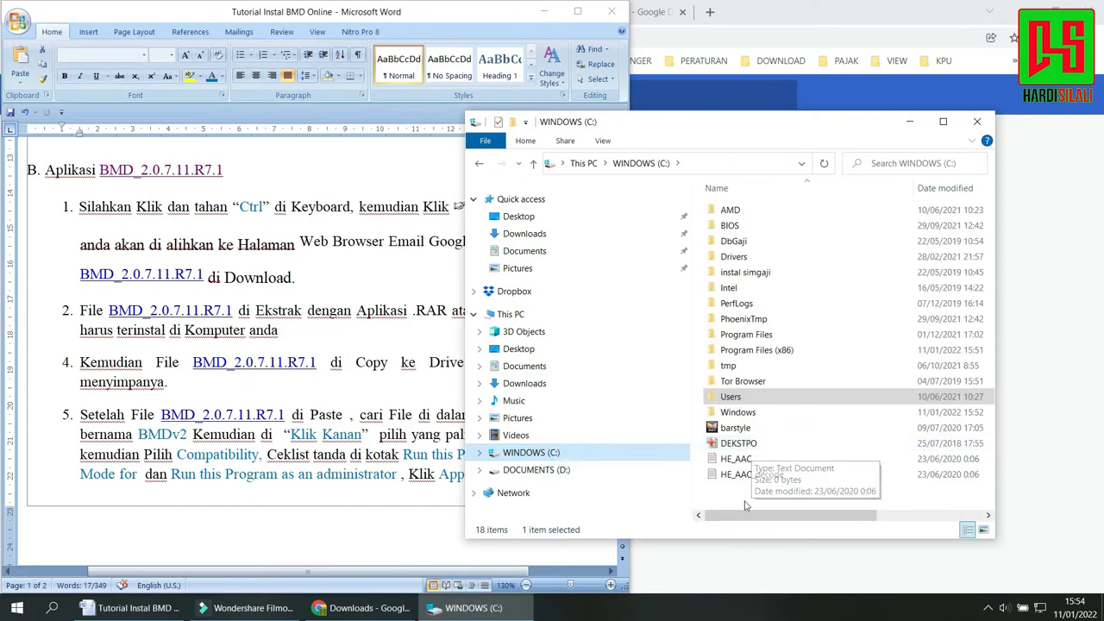
{"action": "left_click", "coordinate": [943, 122]}
{"action": "left_click", "coordinate": [372, 475]}
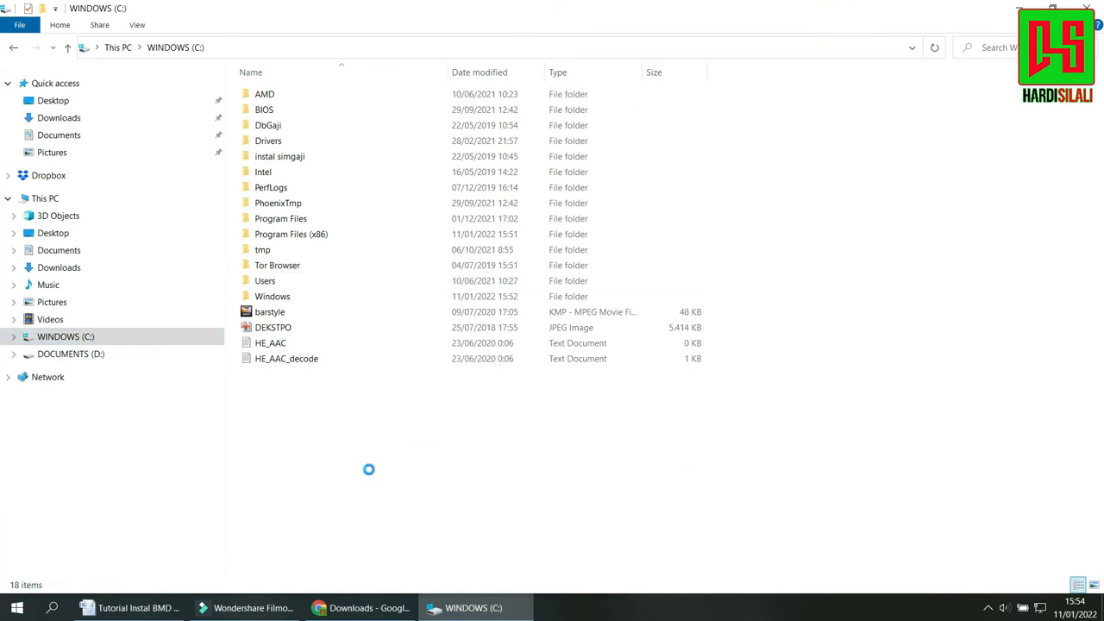
{"action": "right_click", "coordinate": [371, 473]}
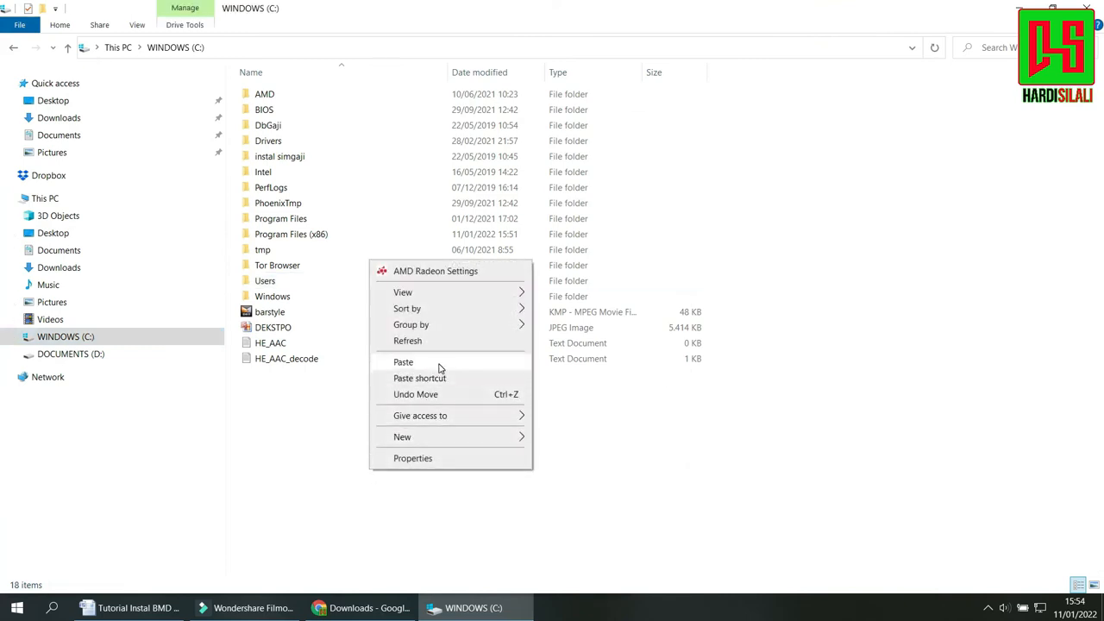
{"action": "left_click", "coordinate": [437, 362]}
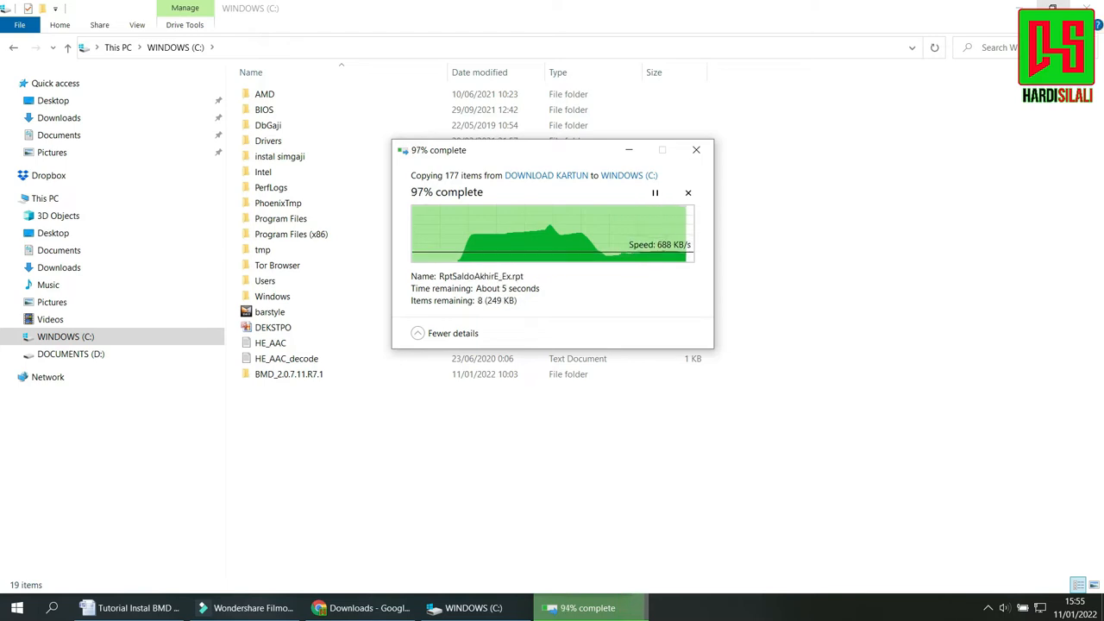
Restore the WINDOWS (C:) window to a smaller size, place it beside the tutorial, make it taller and select the BMD_2.0.7.11.R7.1 folder.
{"action": "left_click", "coordinate": [1052, 7]}
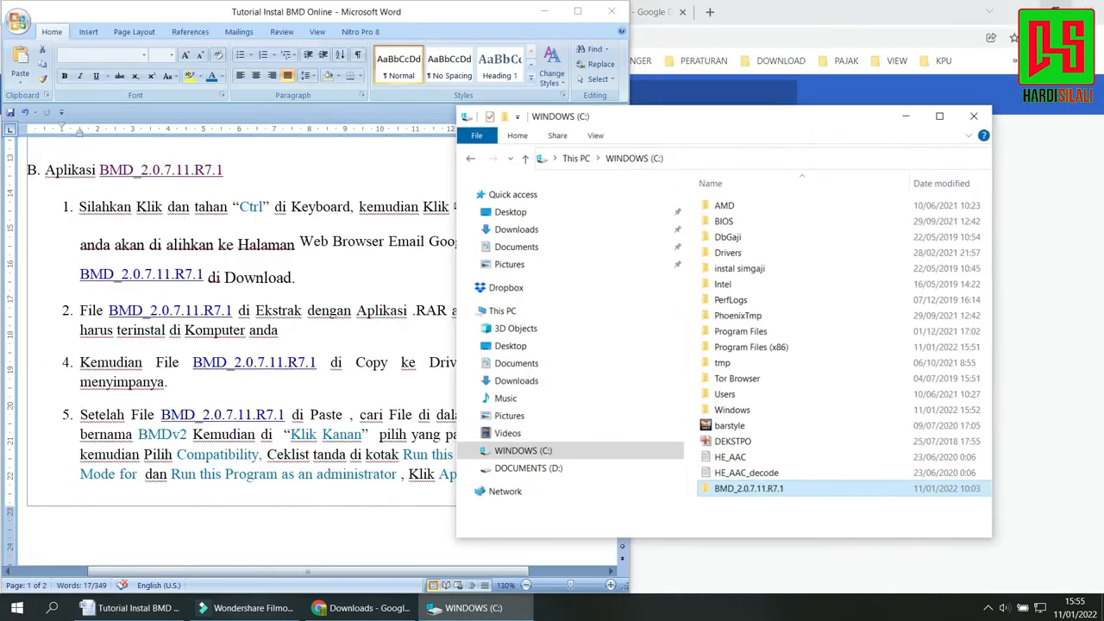
{"action": "left_click", "coordinate": [773, 134]}
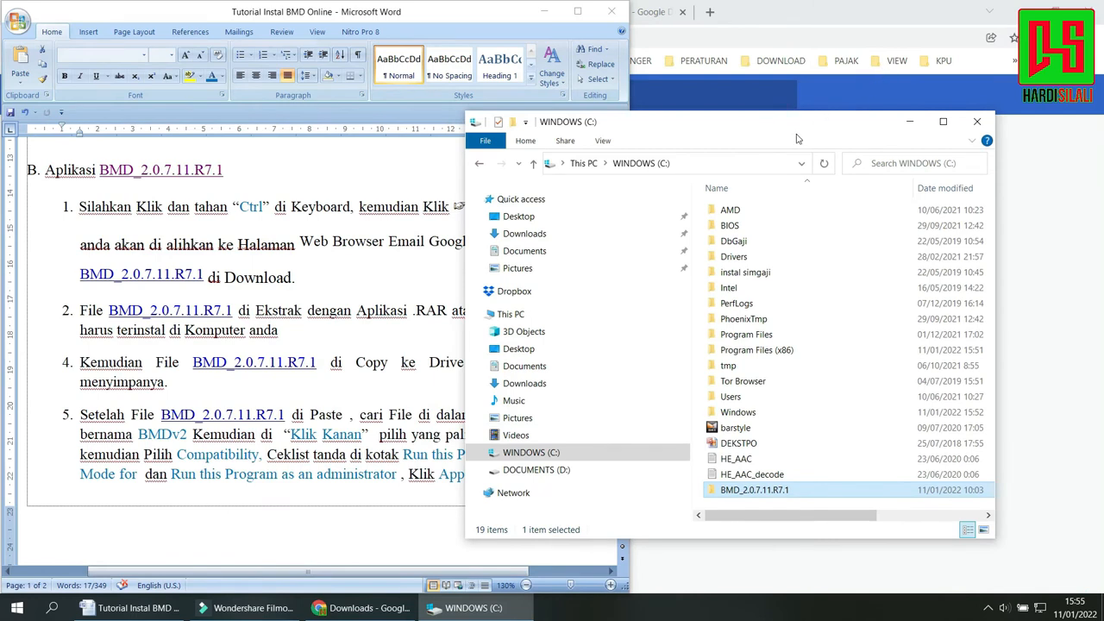
{"action": "left_click_drag", "start_coordinate": [795, 135], "coordinate": [888, 42]}
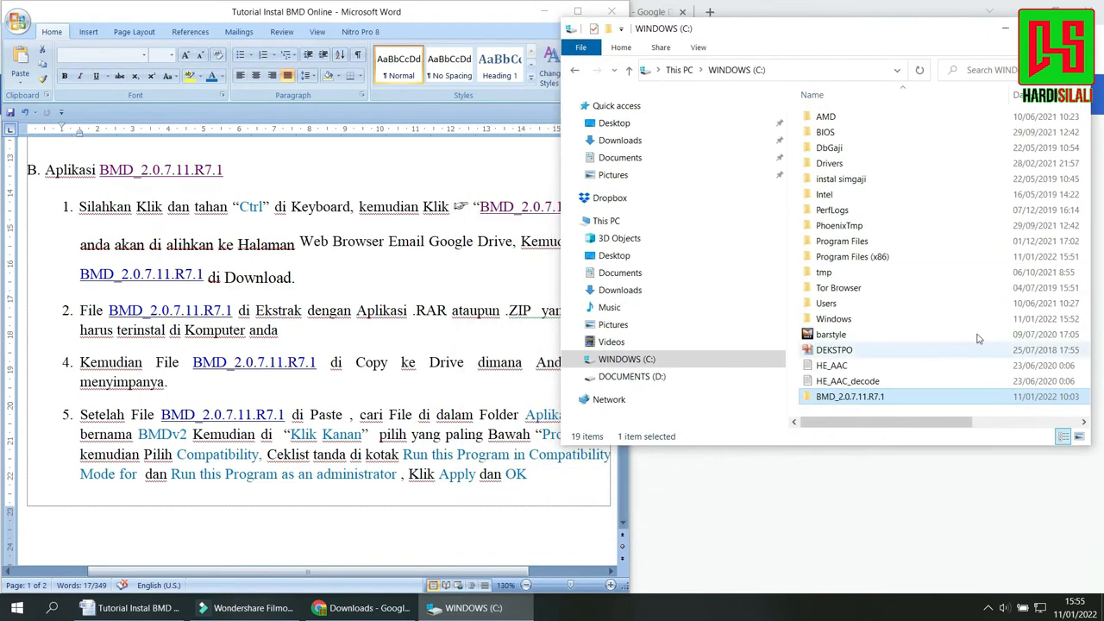
{"action": "left_click_drag", "start_coordinate": [965, 448], "coordinate": [964, 537]}
{"action": "left_click", "coordinate": [879, 397]}
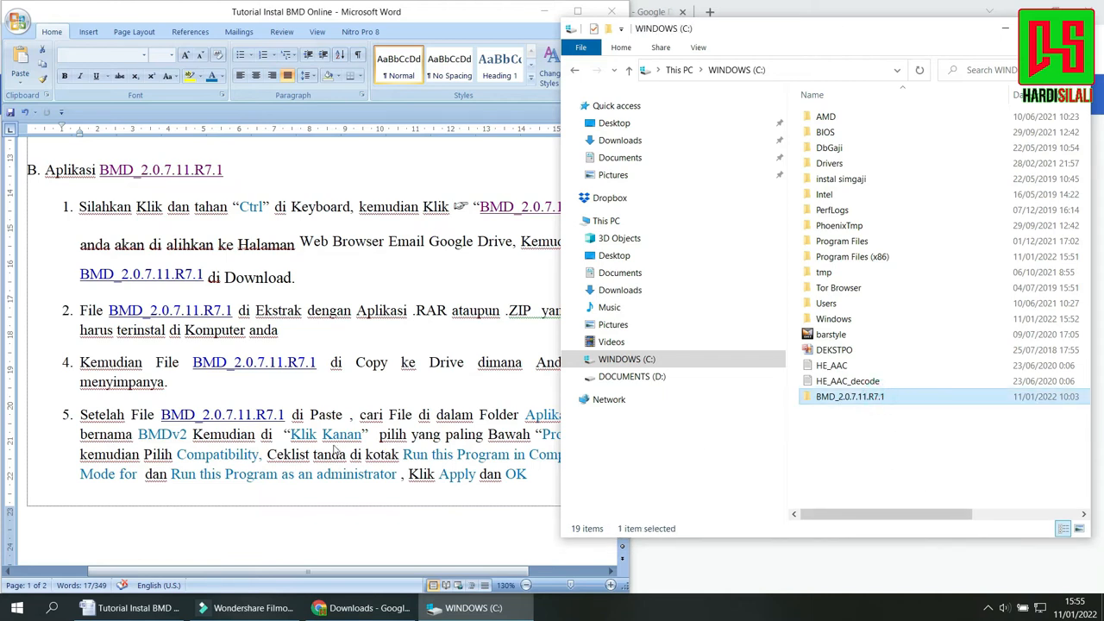
Review item 4 of section B against the copied folder, and highlight the opening of item 5 about BMDv2 in the Aplikasi folder.
{"action": "left_click", "coordinate": [244, 394]}
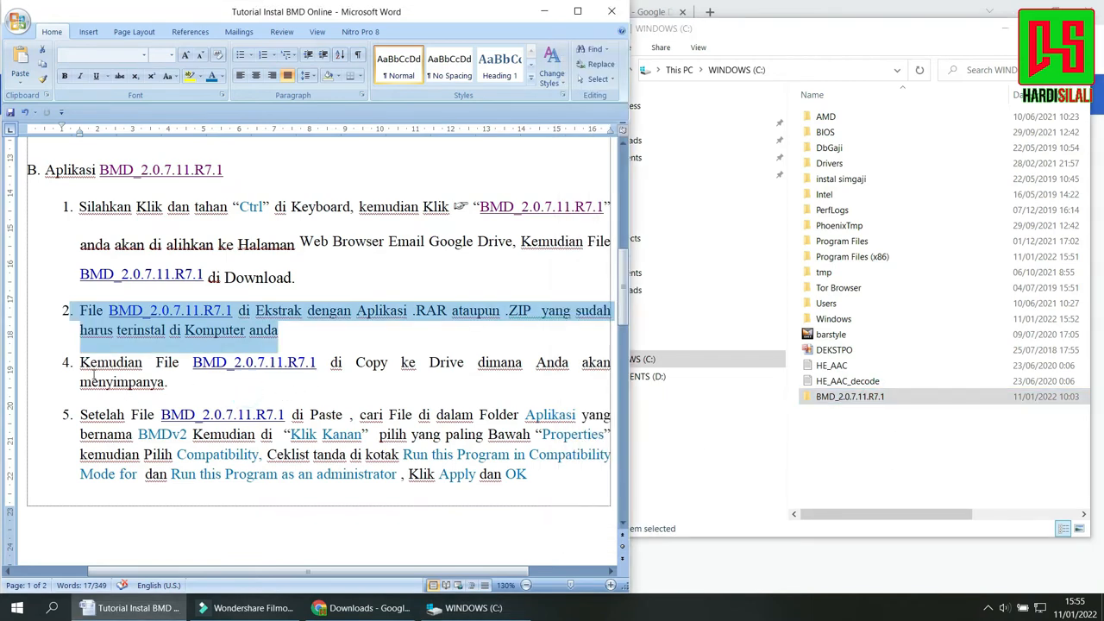
{"action": "left_click_drag", "start_coordinate": [170, 383], "coordinate": [89, 366]}
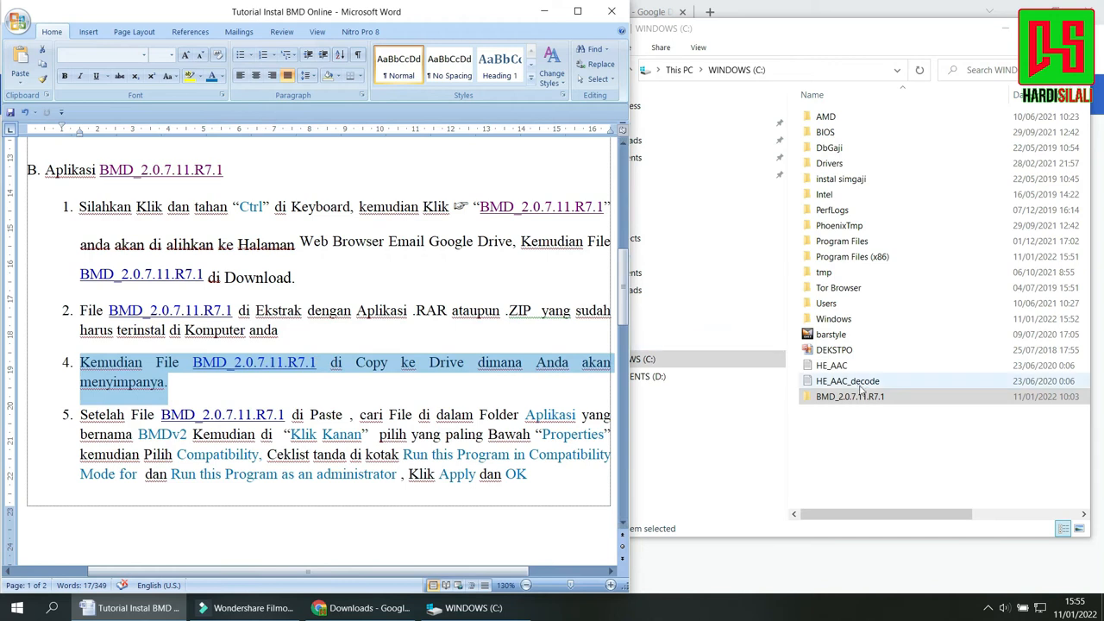
{"action": "left_click", "coordinate": [871, 414]}
{"action": "left_click", "coordinate": [852, 398]}
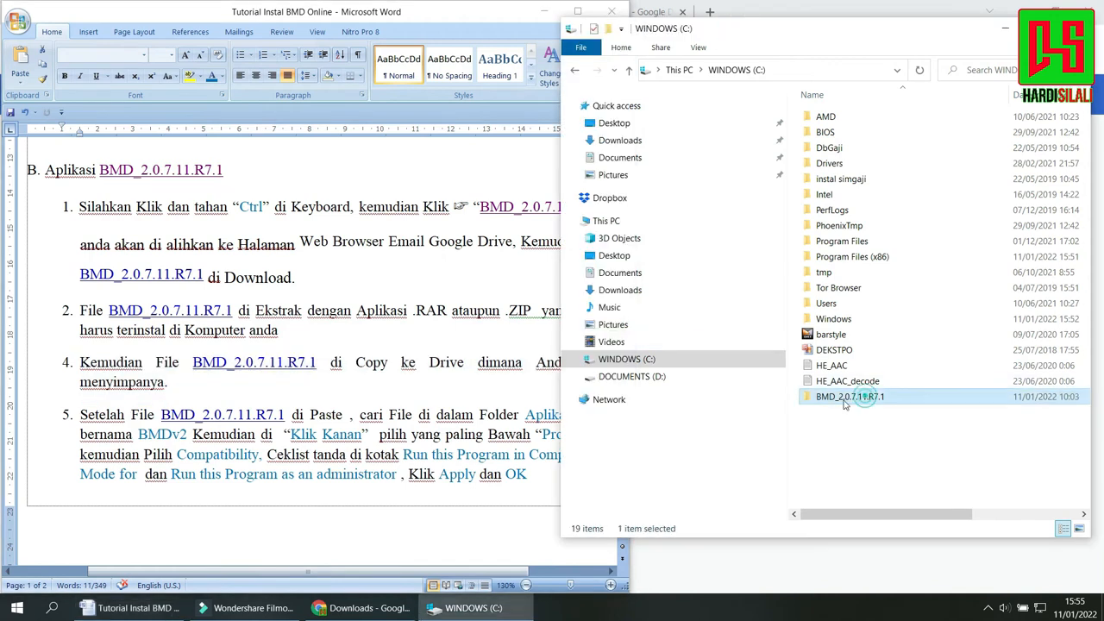
{"action": "triple_click", "coordinate": [270, 388]}
{"action": "left_click_drag", "start_coordinate": [624, 255], "coordinate": [626, 282]}
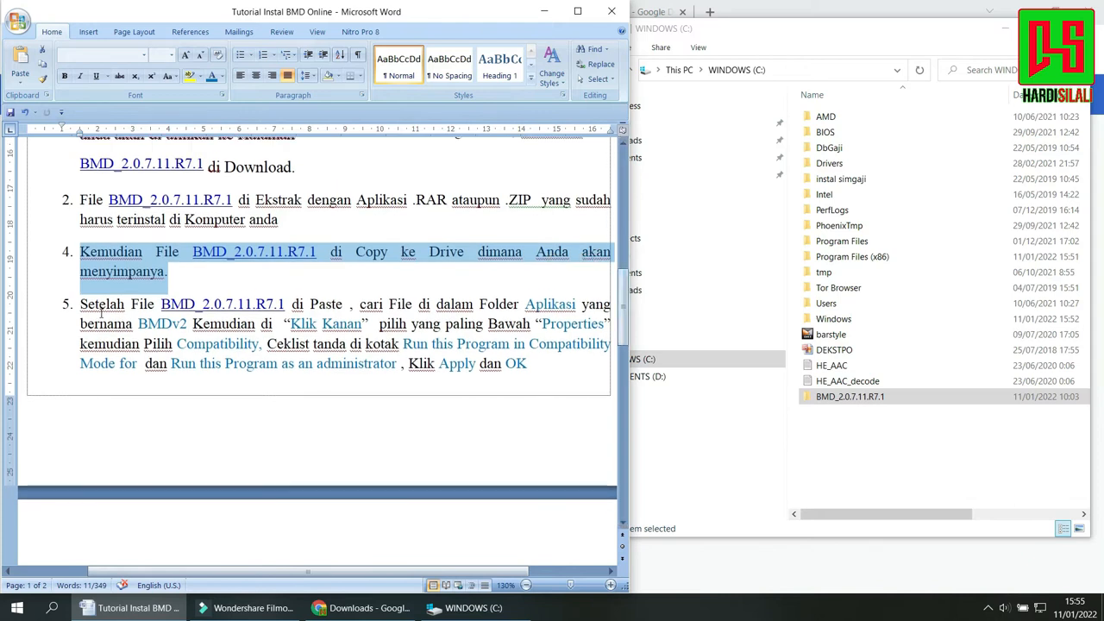
{"action": "left_click_drag", "start_coordinate": [82, 303], "coordinate": [347, 316]}
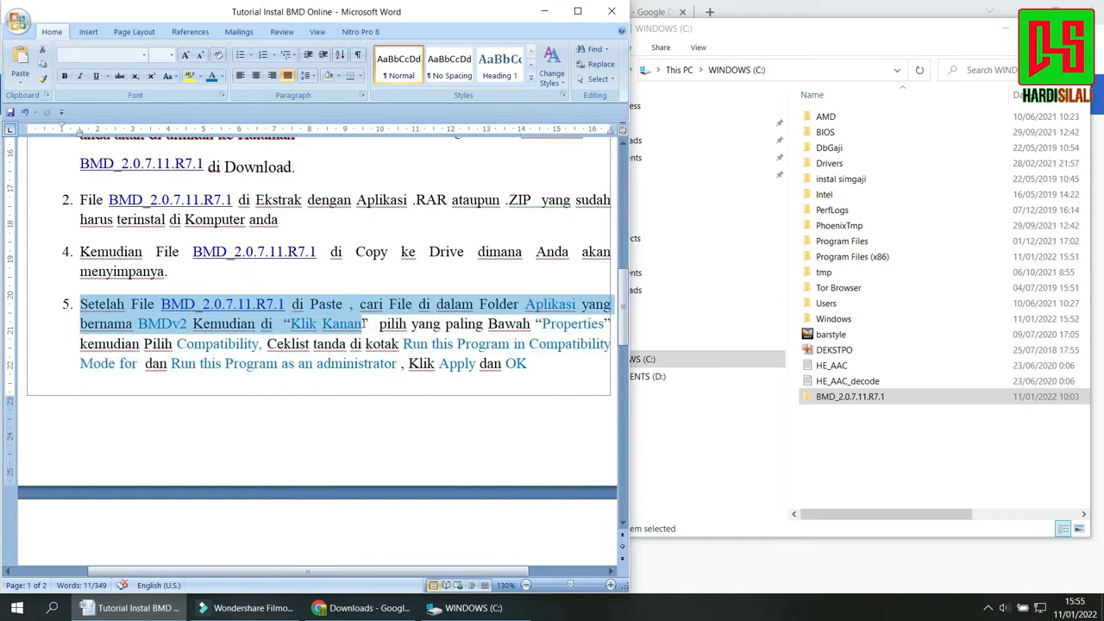
Open the Aplikasi folder inside BMD_2.0.7.11.R7.1 and bring up the properties of the BMDv2 application.
{"action": "double_click", "coordinate": [911, 399]}
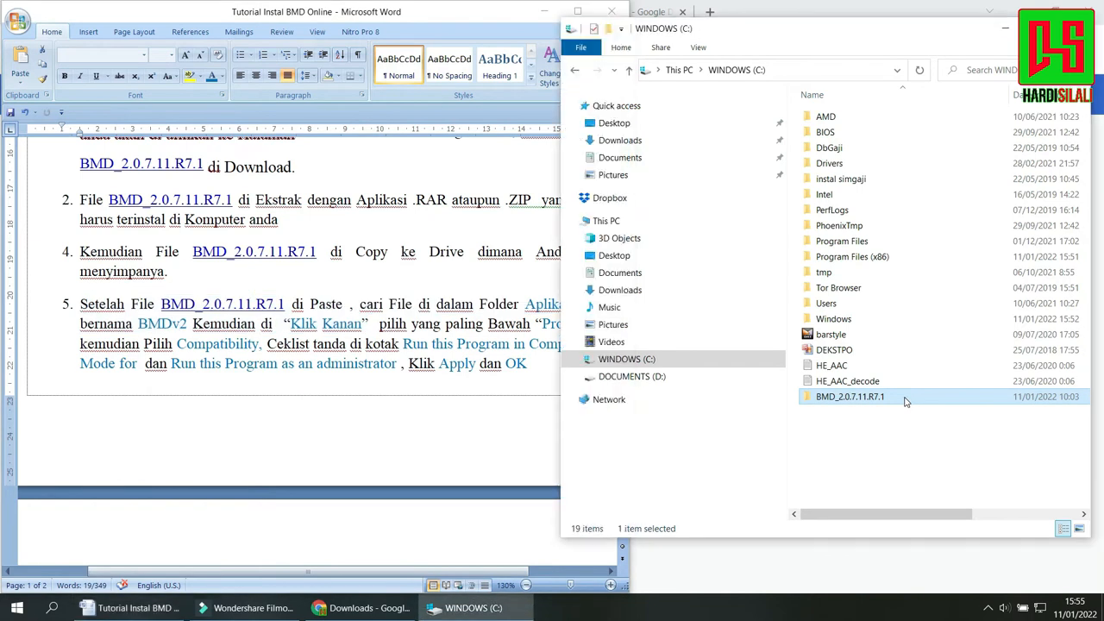
{"action": "double_click", "coordinate": [852, 118]}
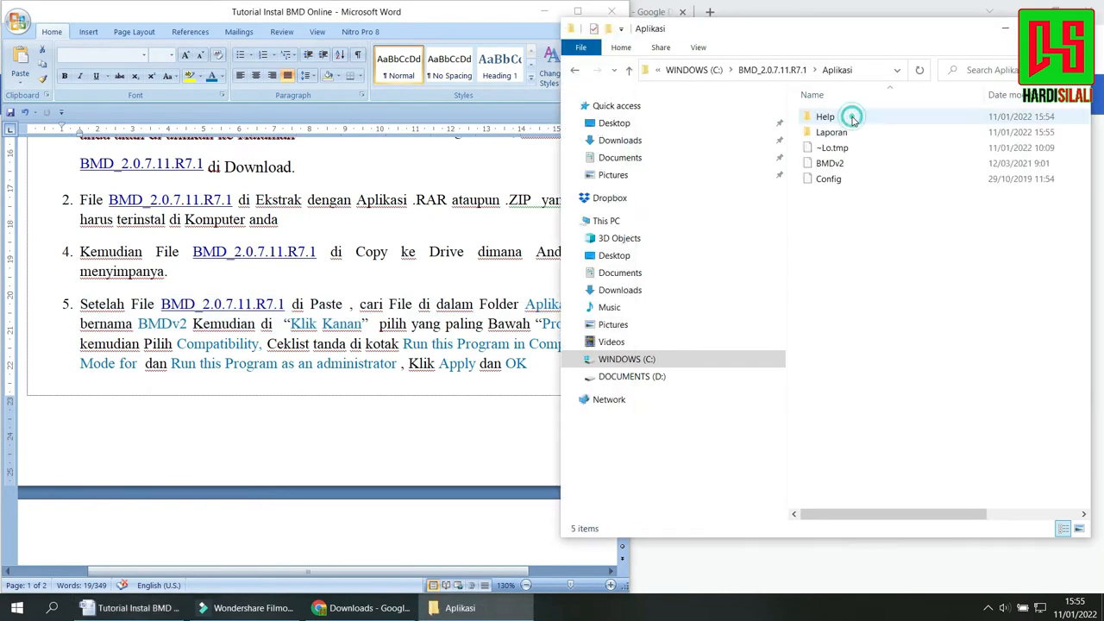
{"action": "left_click", "coordinate": [281, 323]}
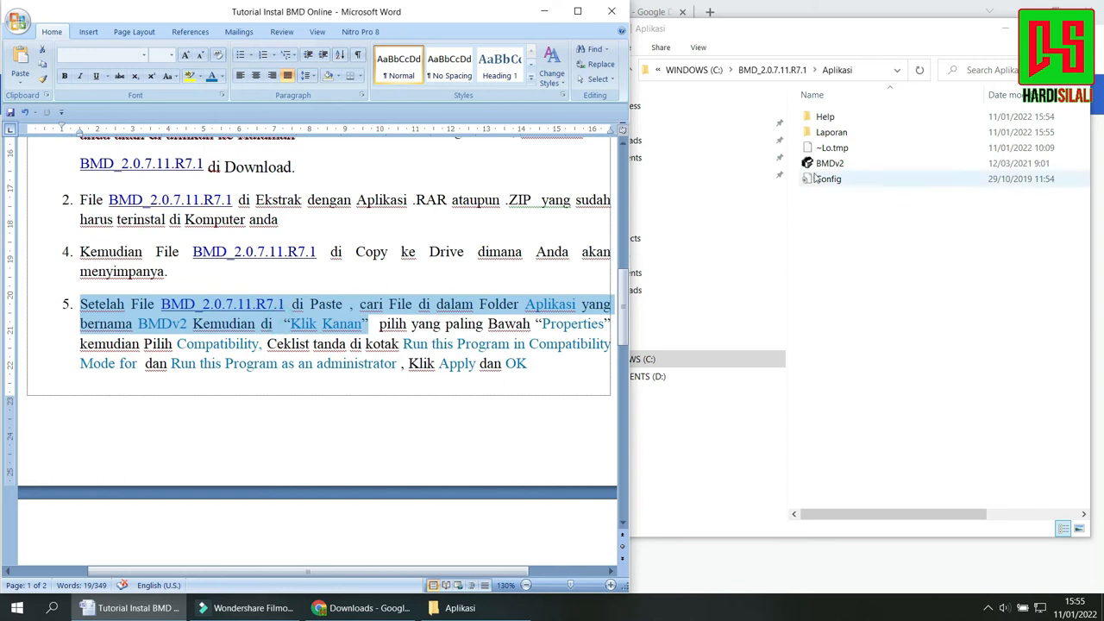
{"action": "left_click", "coordinate": [824, 163]}
{"action": "right_click", "coordinate": [820, 163]}
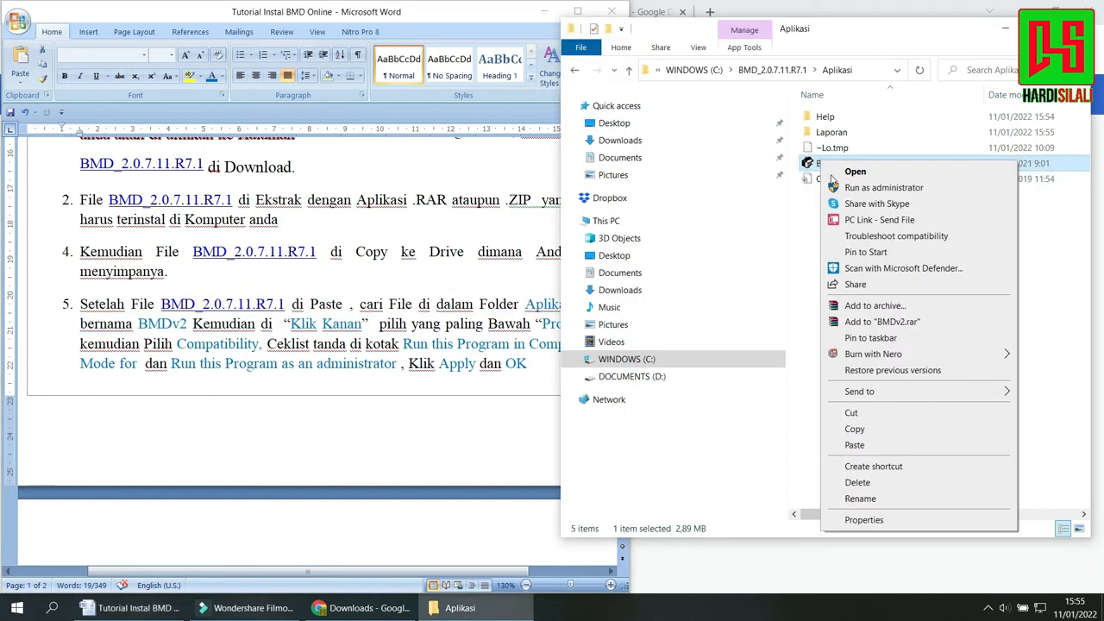
{"action": "left_click", "coordinate": [864, 520]}
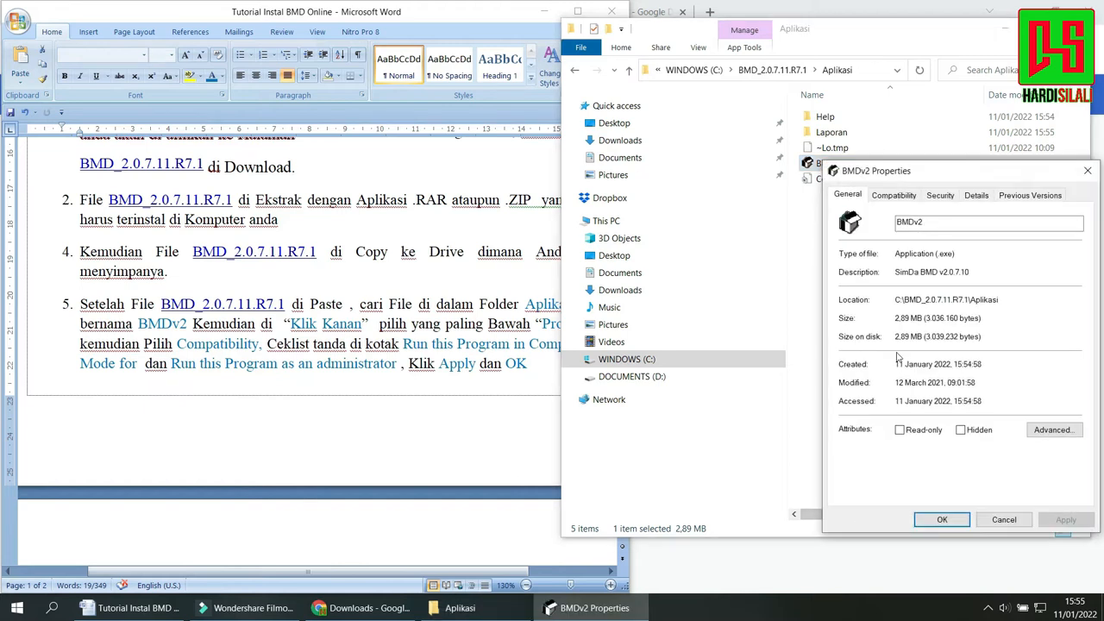
{"action": "left_click_drag", "start_coordinate": [928, 177], "coordinate": [786, 66]}
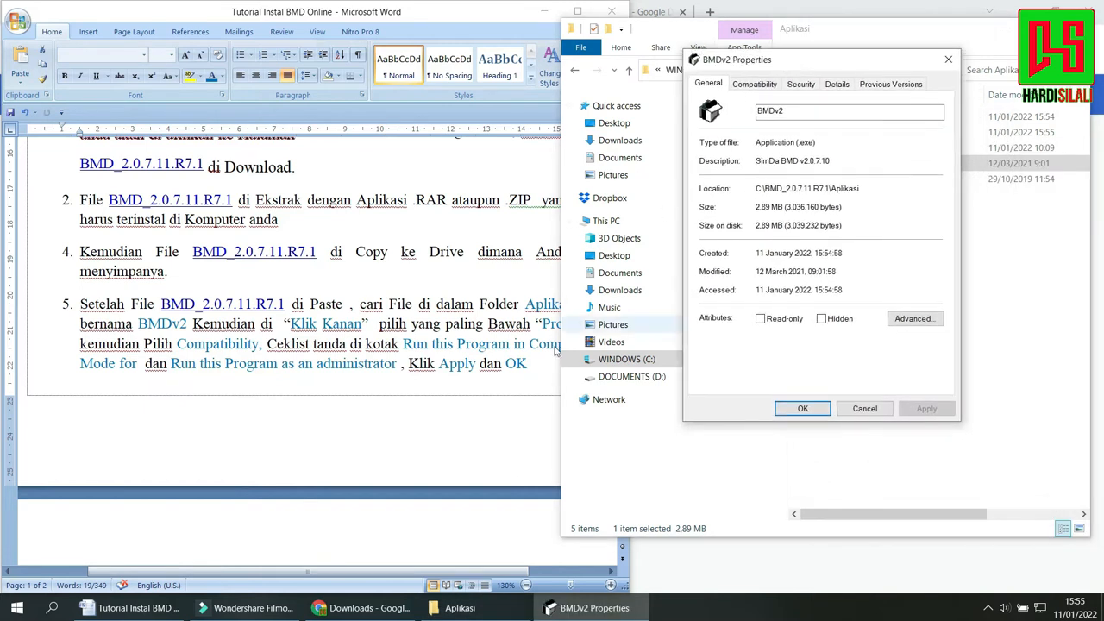
Highlight the rest of item 5, and set BMDv2 to run in compatibility mode for Windows 8 and as an administrator.
{"action": "left_click", "coordinate": [476, 424]}
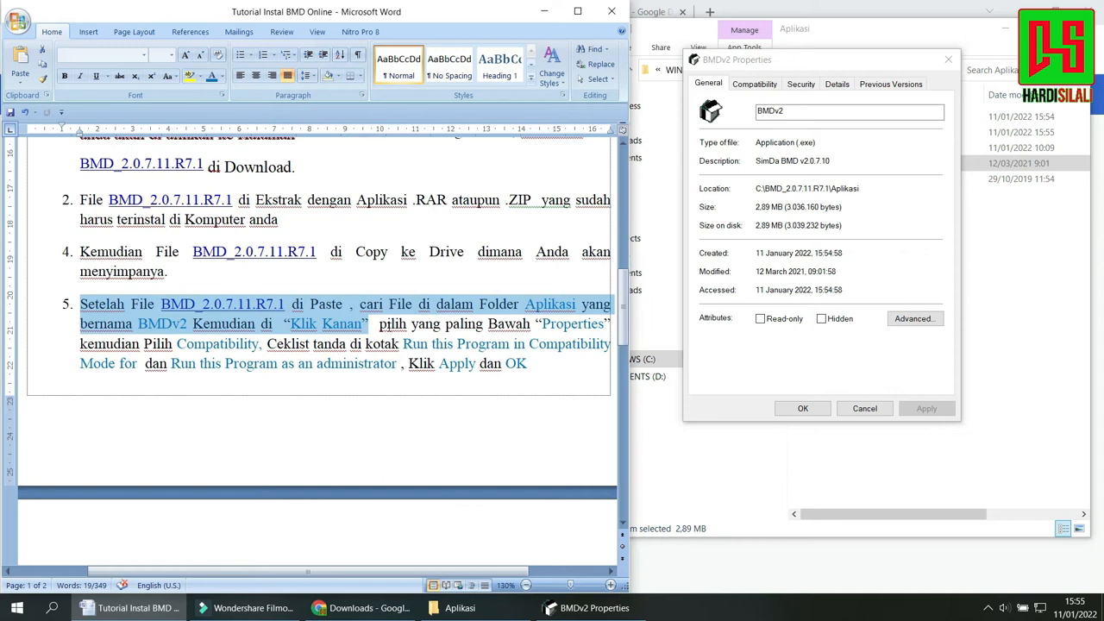
{"action": "left_click_drag", "start_coordinate": [381, 325], "coordinate": [568, 363]}
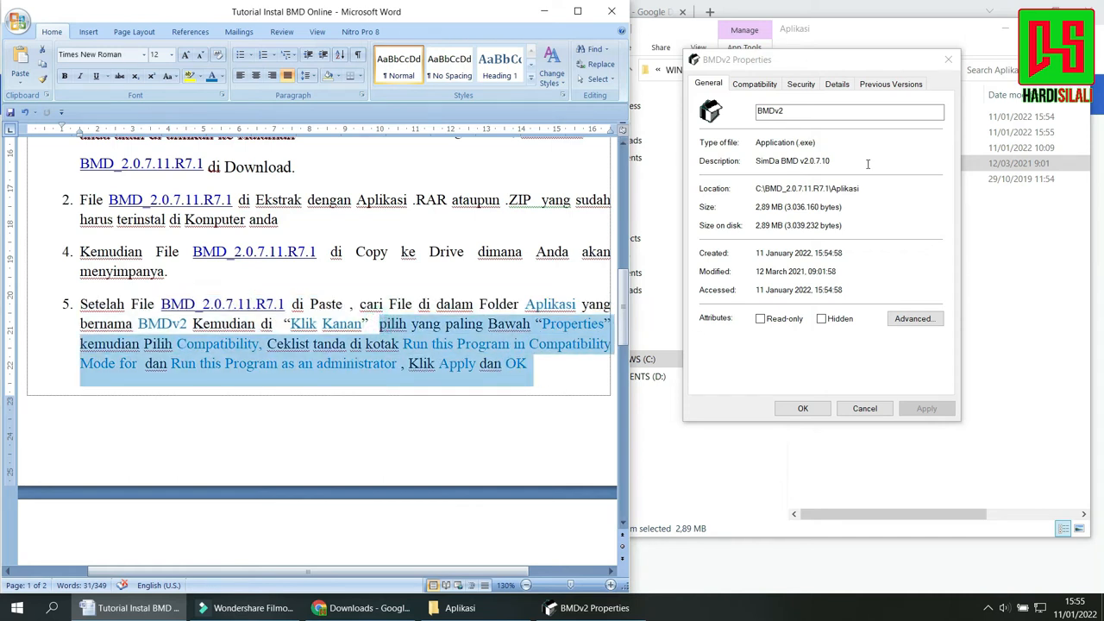
{"action": "left_click", "coordinate": [752, 85]}
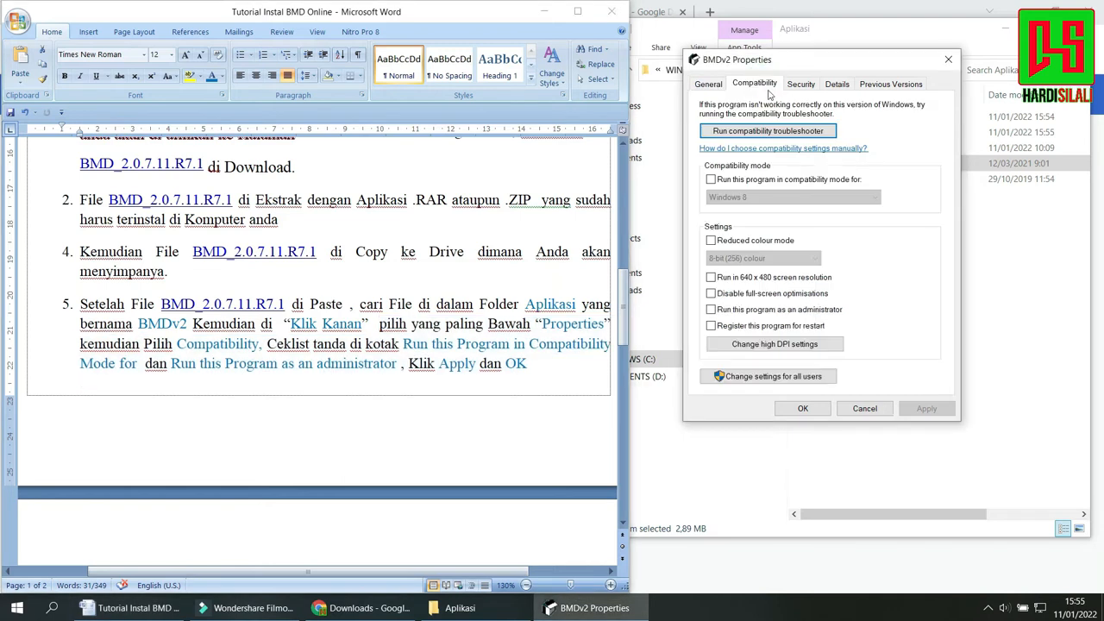
{"action": "left_click", "coordinate": [711, 180]}
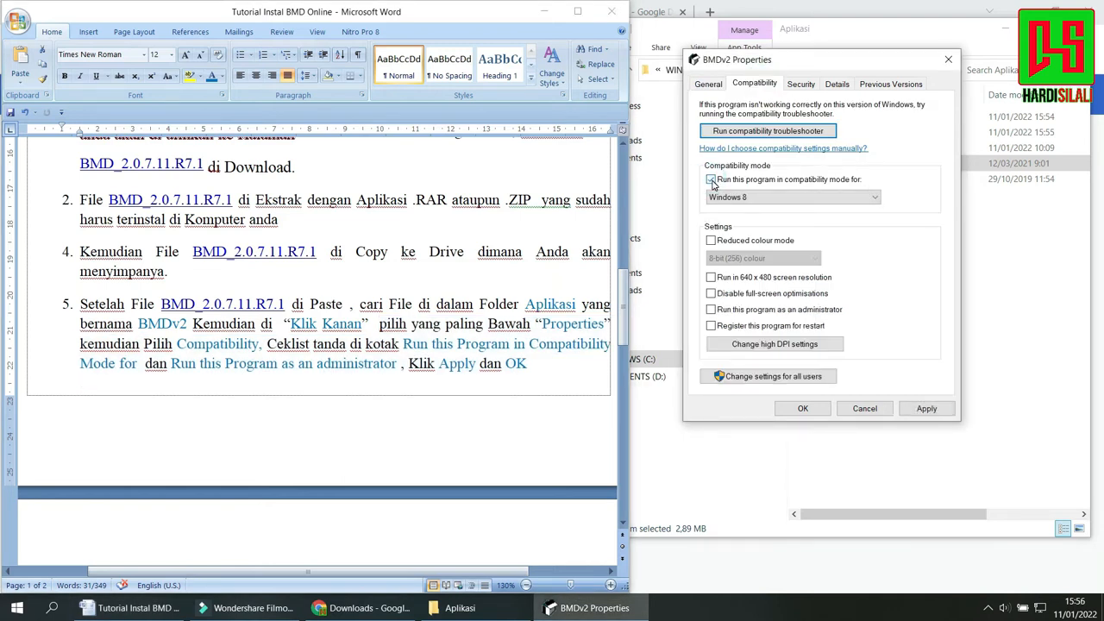
{"action": "left_click", "coordinate": [711, 180]}
{"action": "left_click", "coordinate": [926, 409]}
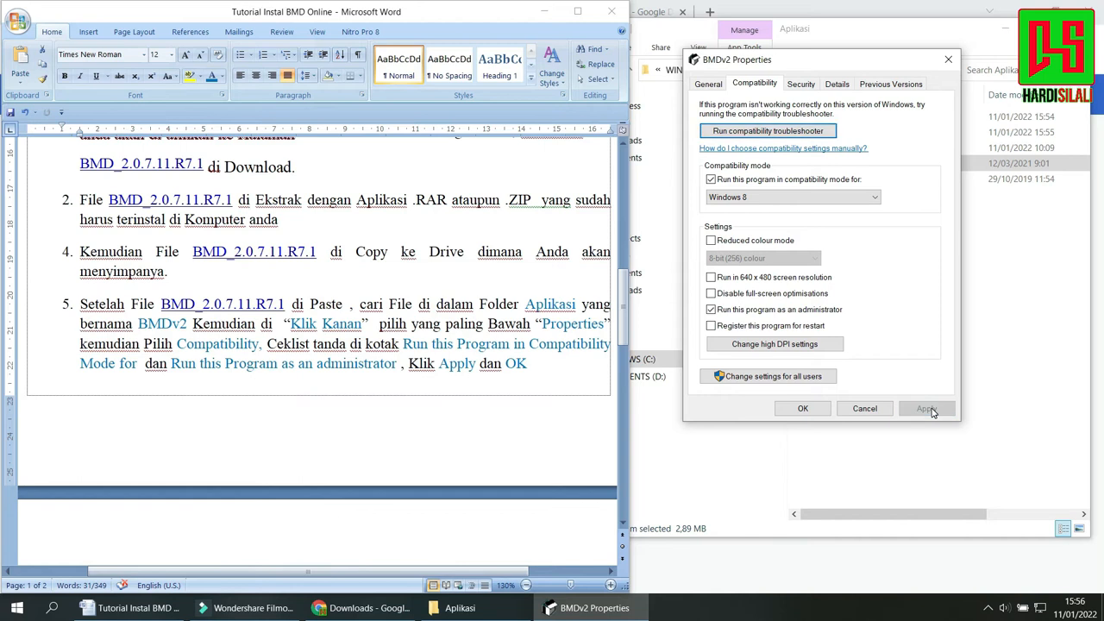
{"action": "left_click", "coordinate": [802, 409]}
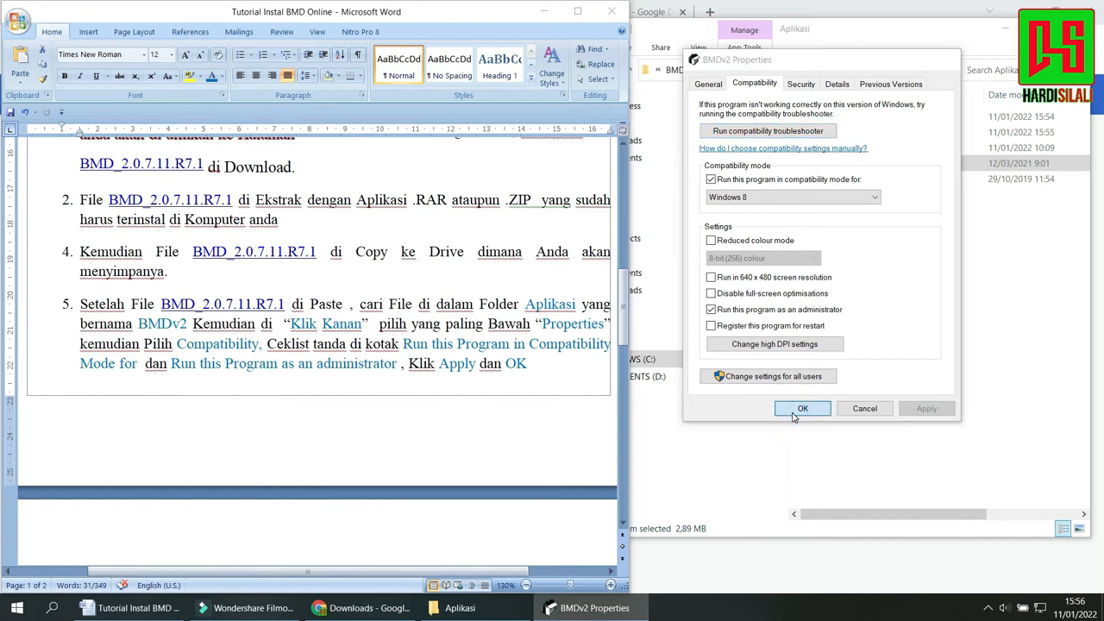
Go from item 5 to item 6 of the tutorial and highlight the instruction about making a desktop shortcut.
{"action": "left_click", "coordinate": [552, 387]}
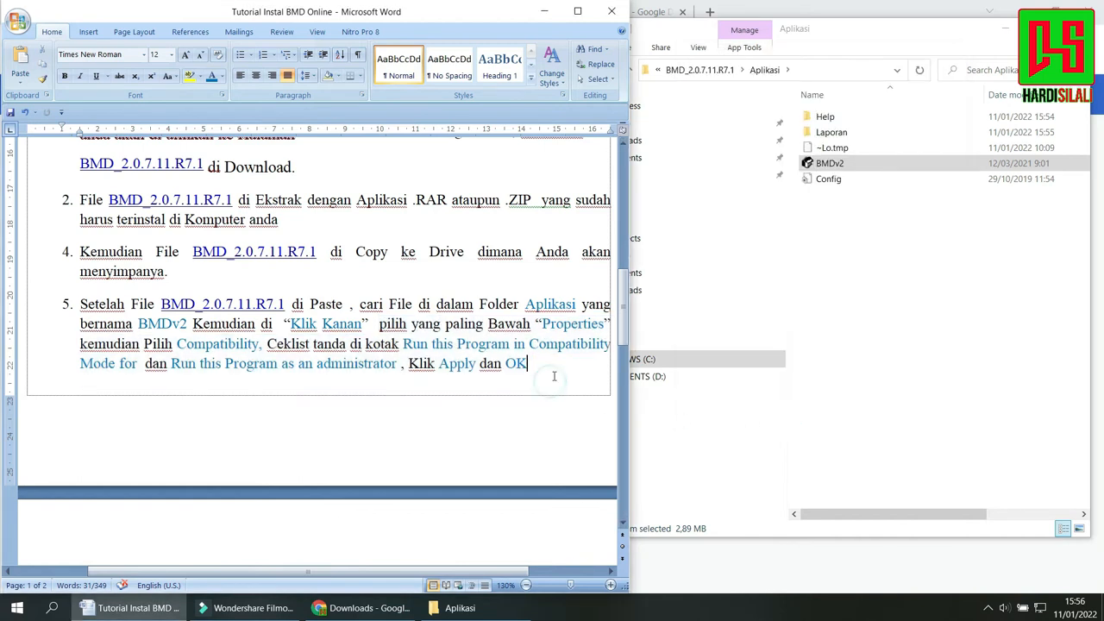
{"action": "left_click_drag", "start_coordinate": [556, 376], "coordinate": [82, 303]}
{"action": "left_click_drag", "start_coordinate": [621, 291], "coordinate": [623, 340]}
{"action": "left_click_drag", "start_coordinate": [328, 357], "coordinate": [108, 321]}
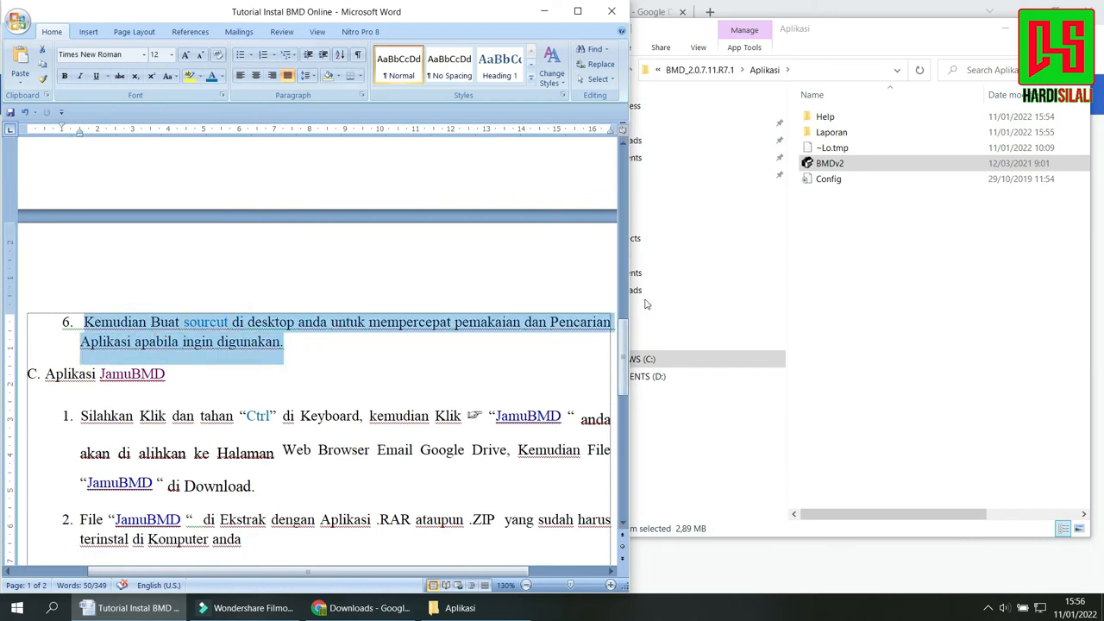
Create a desktop shortcut for the BMDv2 application in the Aplikasi folder.
{"action": "left_click", "coordinate": [854, 265]}
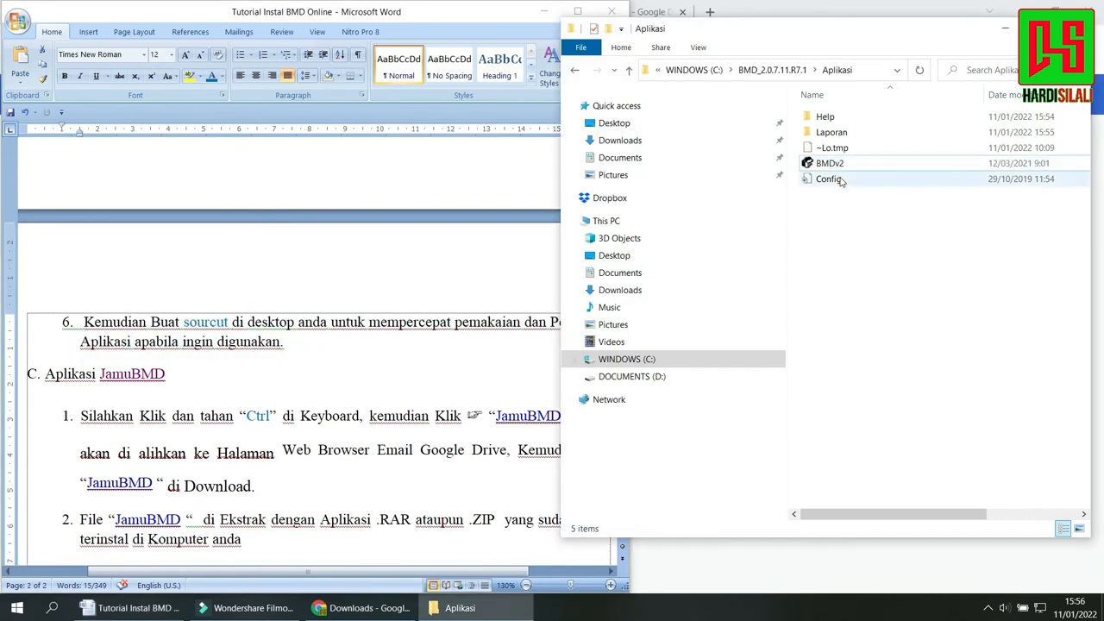
{"action": "left_click", "coordinate": [831, 164]}
{"action": "right_click", "coordinate": [830, 163]}
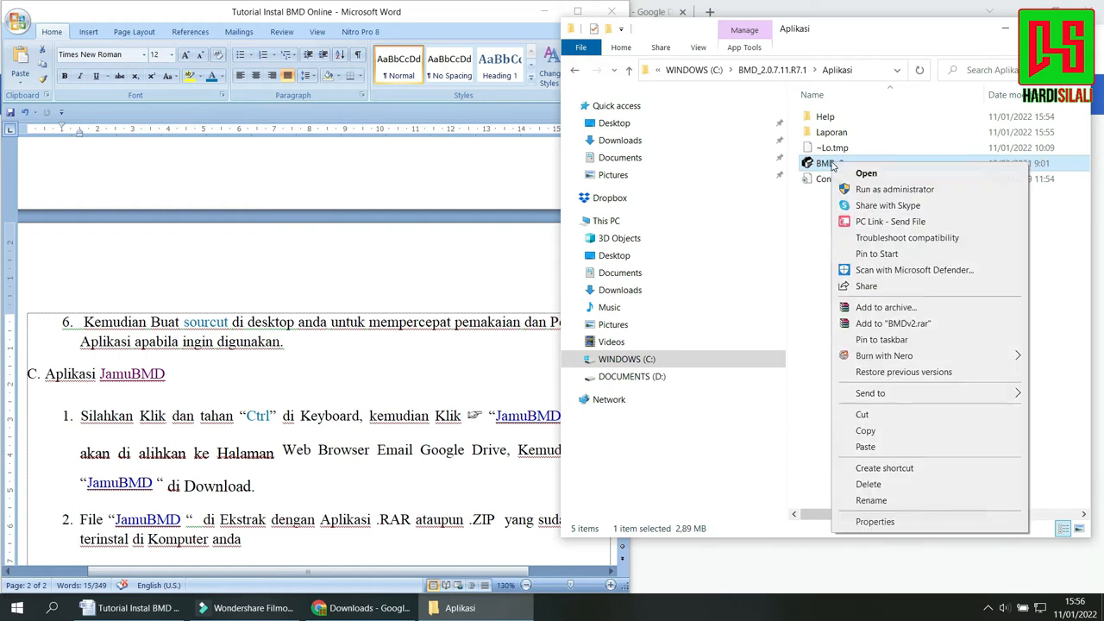
{"action": "mouse_move", "coordinate": [940, 398]}
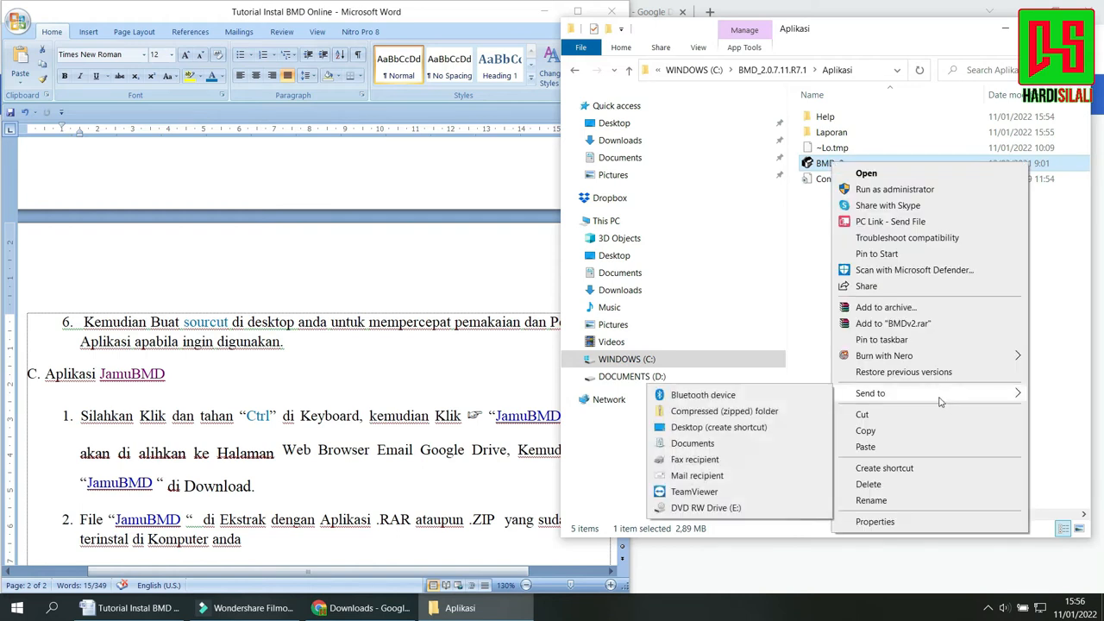
{"action": "left_click", "coordinate": [714, 427]}
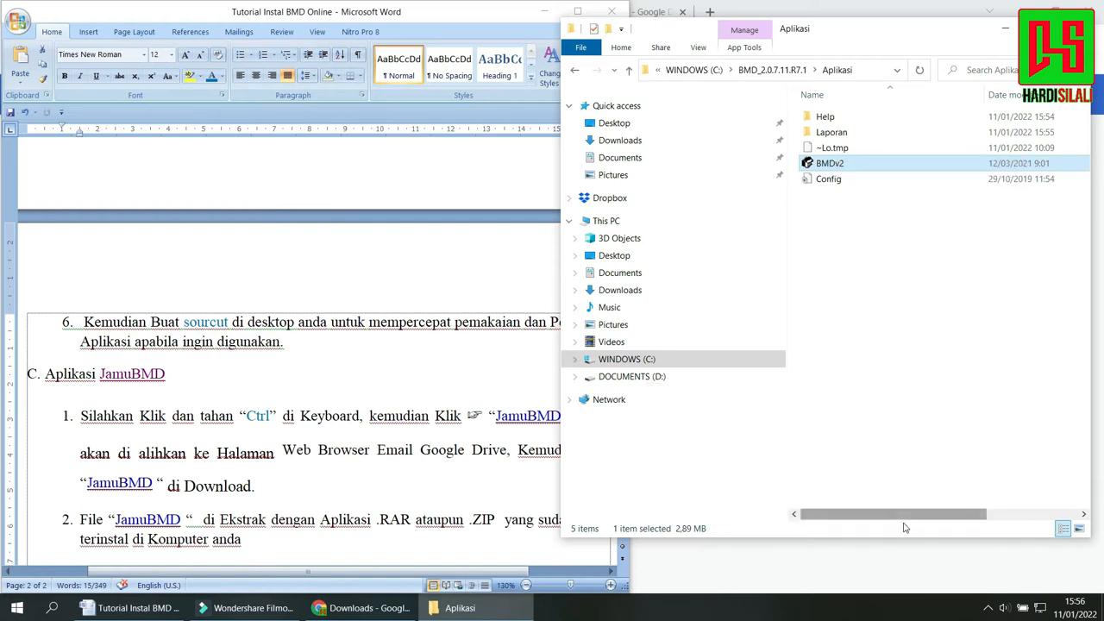
Show the desktop and move the new BMDv2 shortcut out of the icon columns to an empty spot.
{"action": "key", "text": "super+d"}
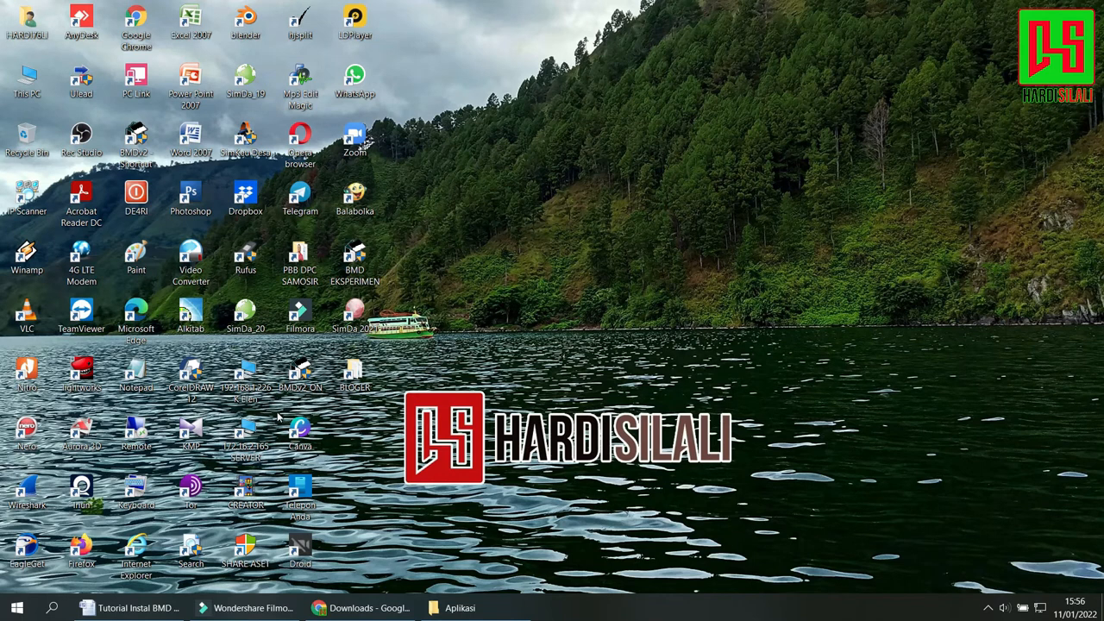
{"action": "double_click", "coordinate": [355, 321]}
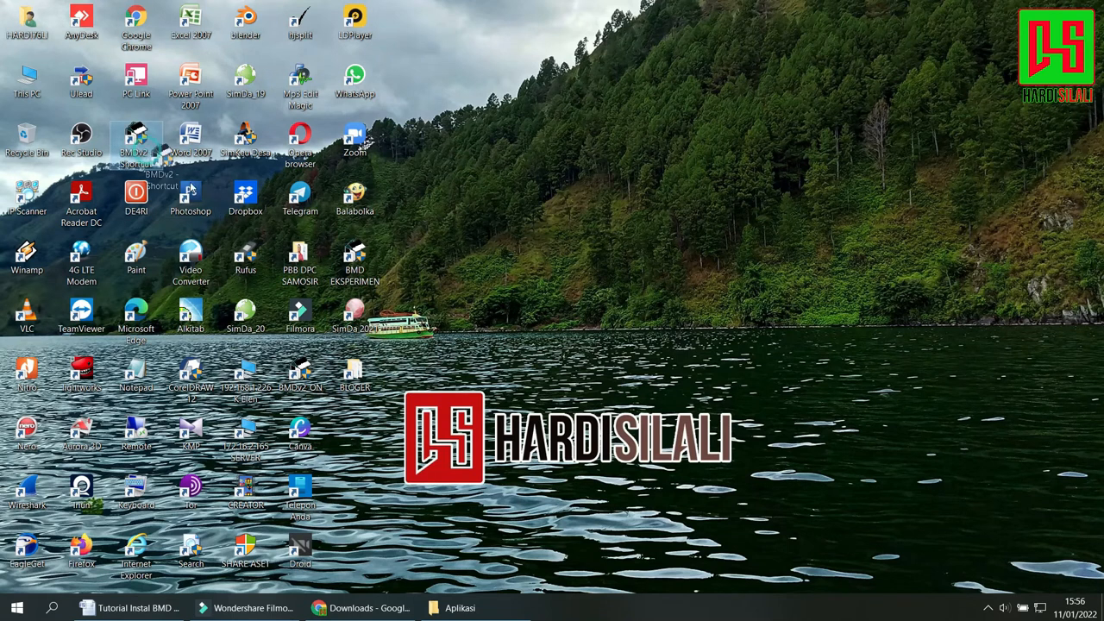
{"action": "left_click_drag", "start_coordinate": [136, 141], "coordinate": [528, 258]}
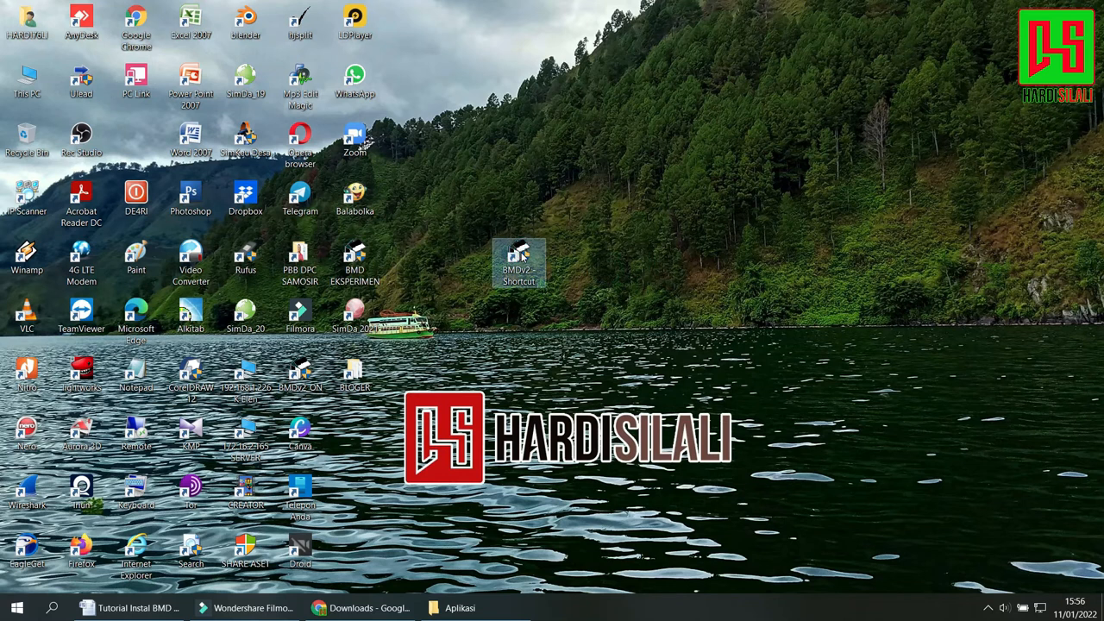
Rename the BMDv2 desktop shortcut as BMD Online.
{"action": "right_click", "coordinate": [520, 255]}
{"action": "left_click", "coordinate": [560, 560]}
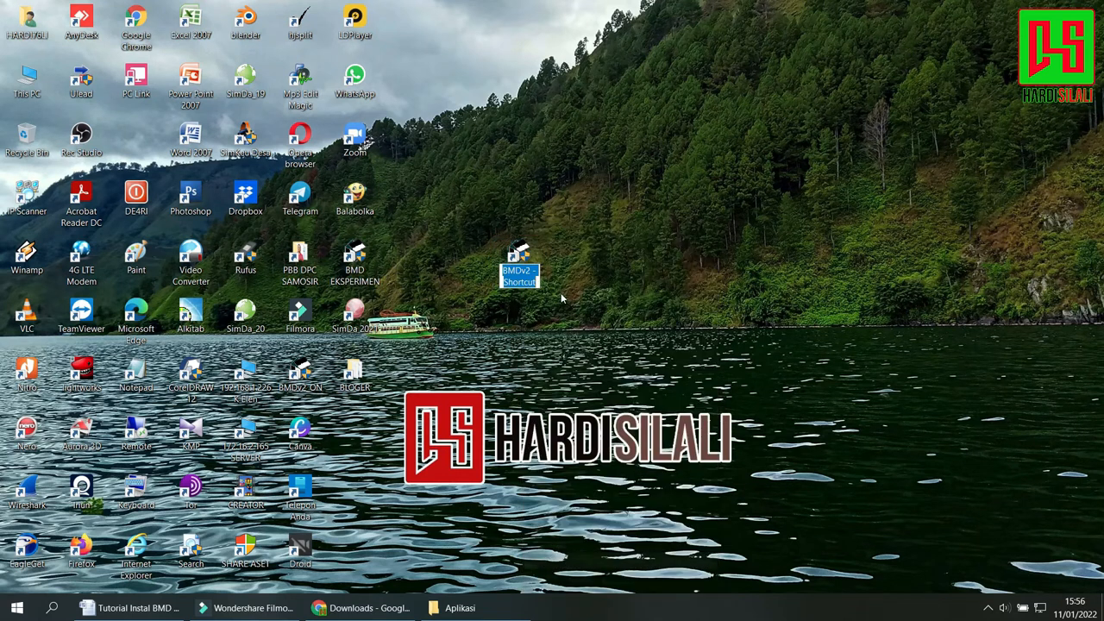
{"action": "left_click_drag", "start_coordinate": [522, 270], "coordinate": [537, 282]}
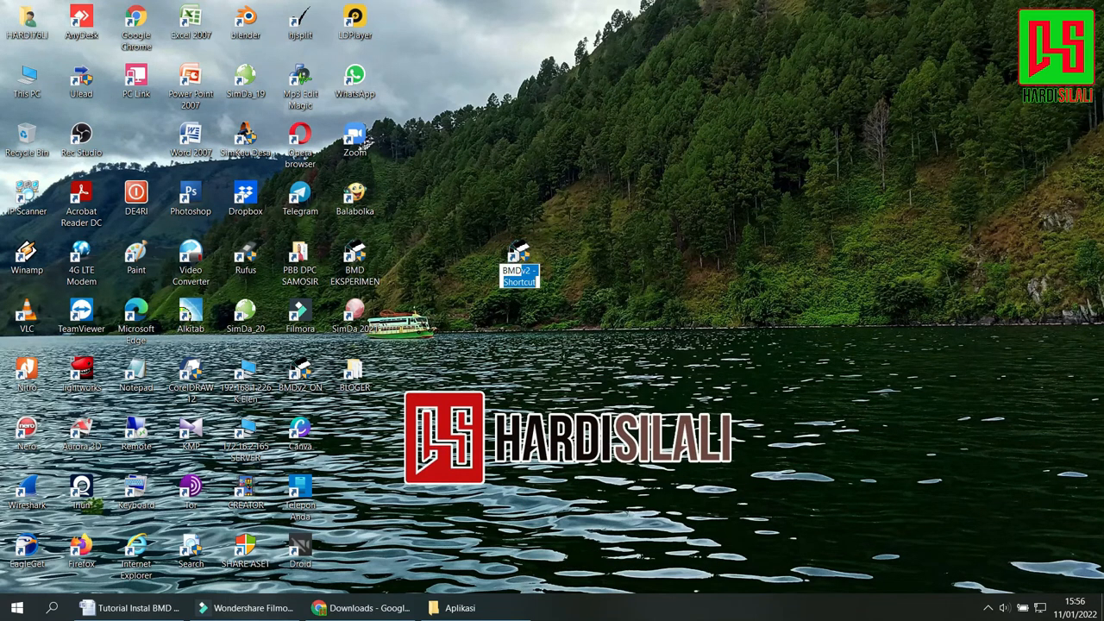
{"action": "key", "text": "BackSpace"}
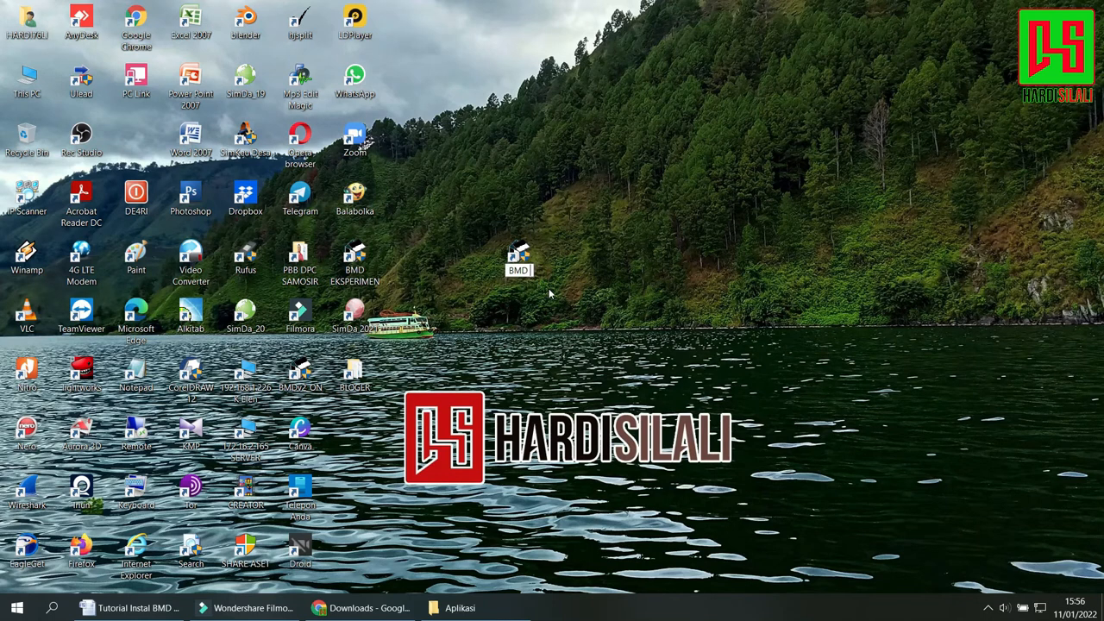
{"action": "type", "text": "Online"}
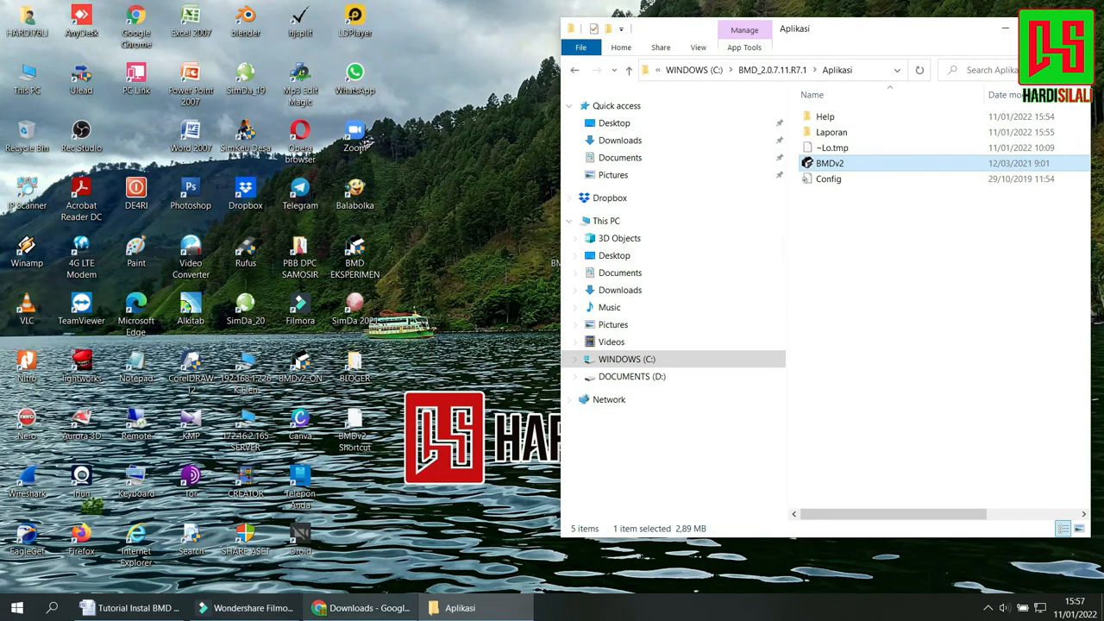
Return to the Word tutorial and highlight the heading of section C, Aplikasi JamuBMD, and the download instruction at the start of item 1.
{"action": "left_click", "coordinate": [134, 608]}
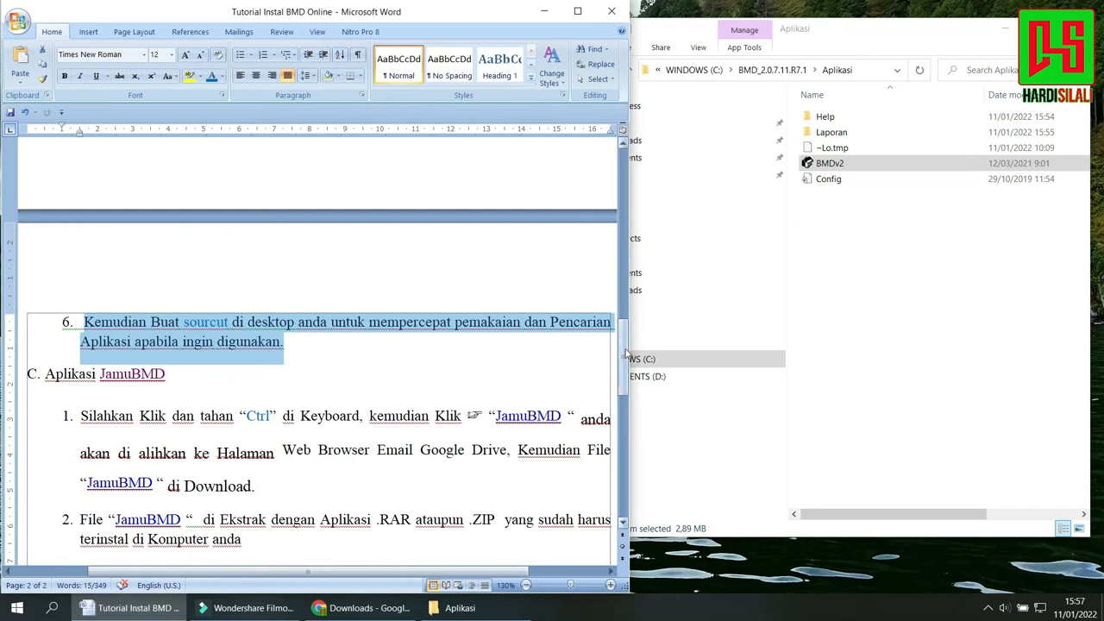
{"action": "left_click_drag", "start_coordinate": [623, 344], "coordinate": [623, 395]}
{"action": "left_click", "coordinate": [369, 183]}
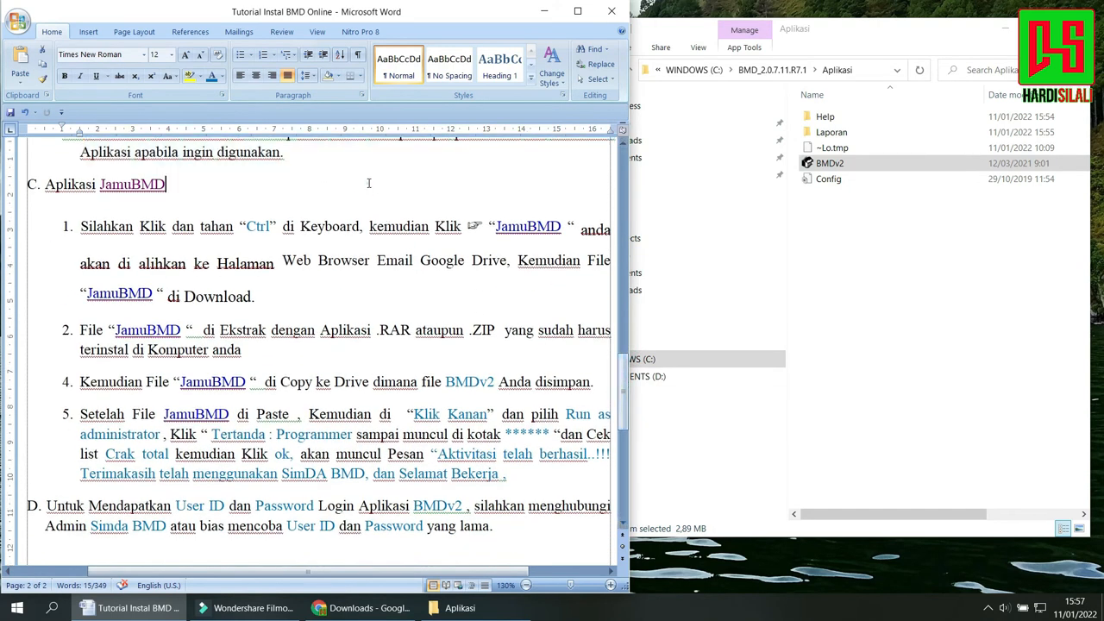
{"action": "left_click_drag", "start_coordinate": [218, 187], "coordinate": [26, 185]}
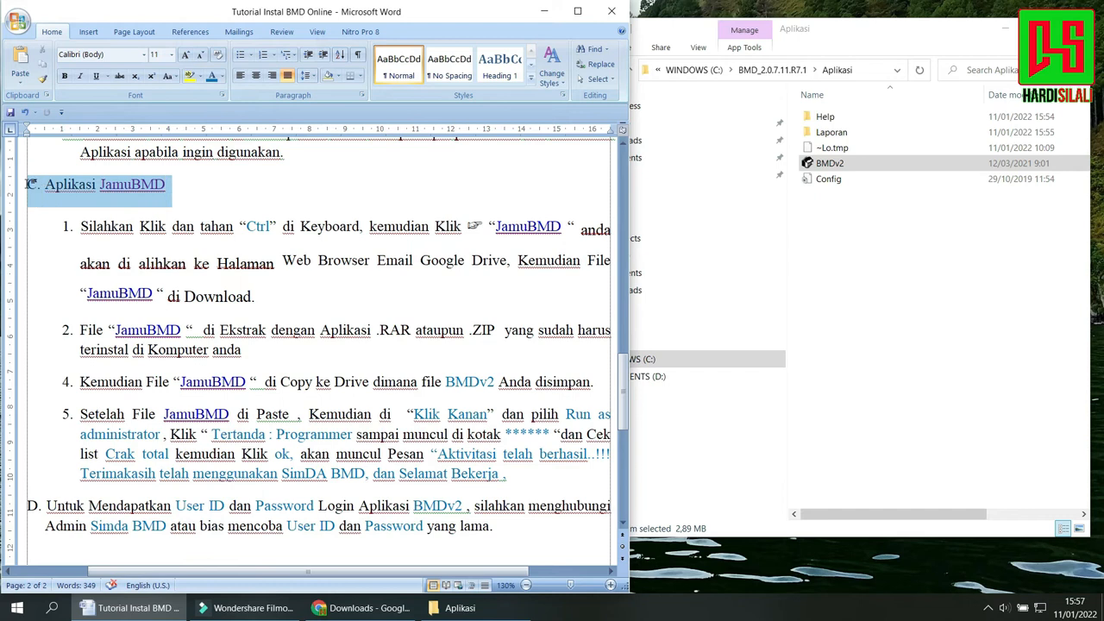
{"action": "left_click", "coordinate": [343, 186]}
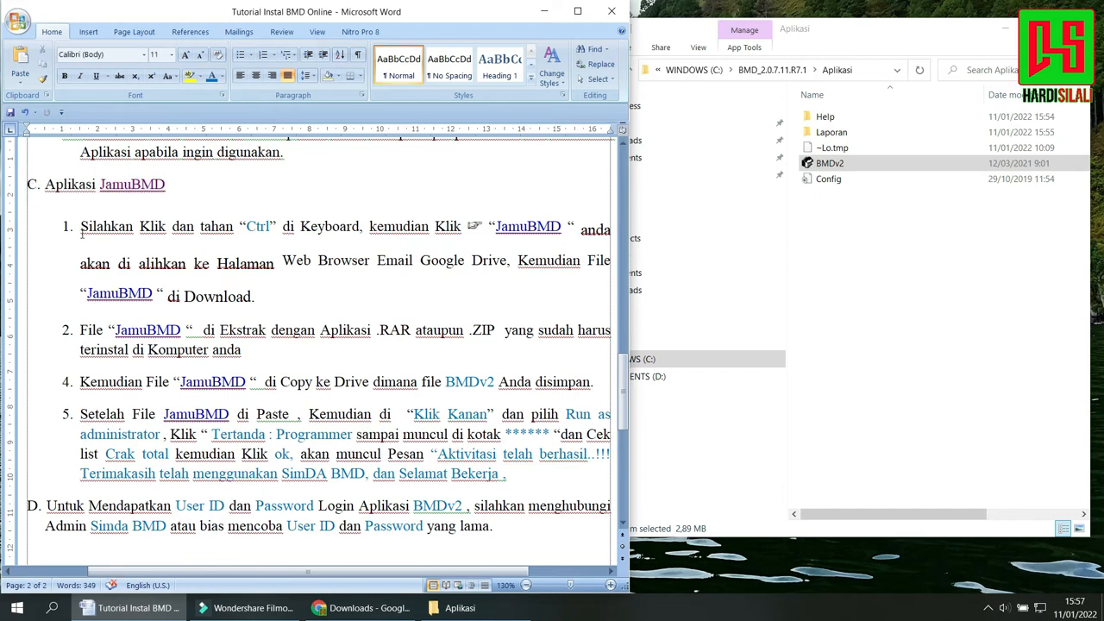
{"action": "left_click_drag", "start_coordinate": [139, 226], "coordinate": [451, 225]}
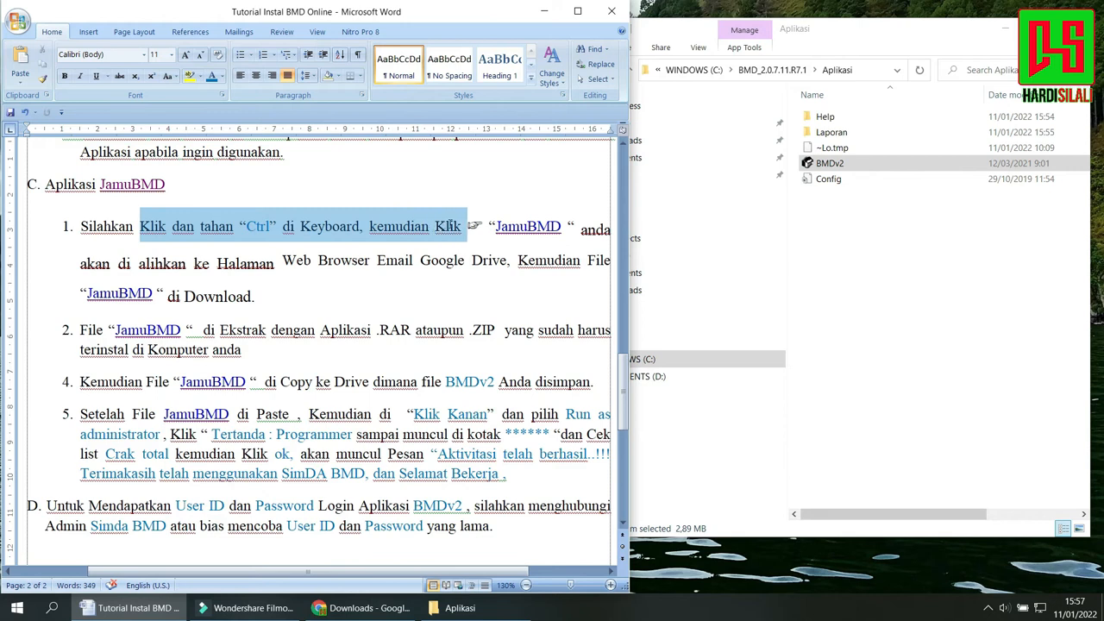
{"action": "left_click", "coordinate": [85, 225]}
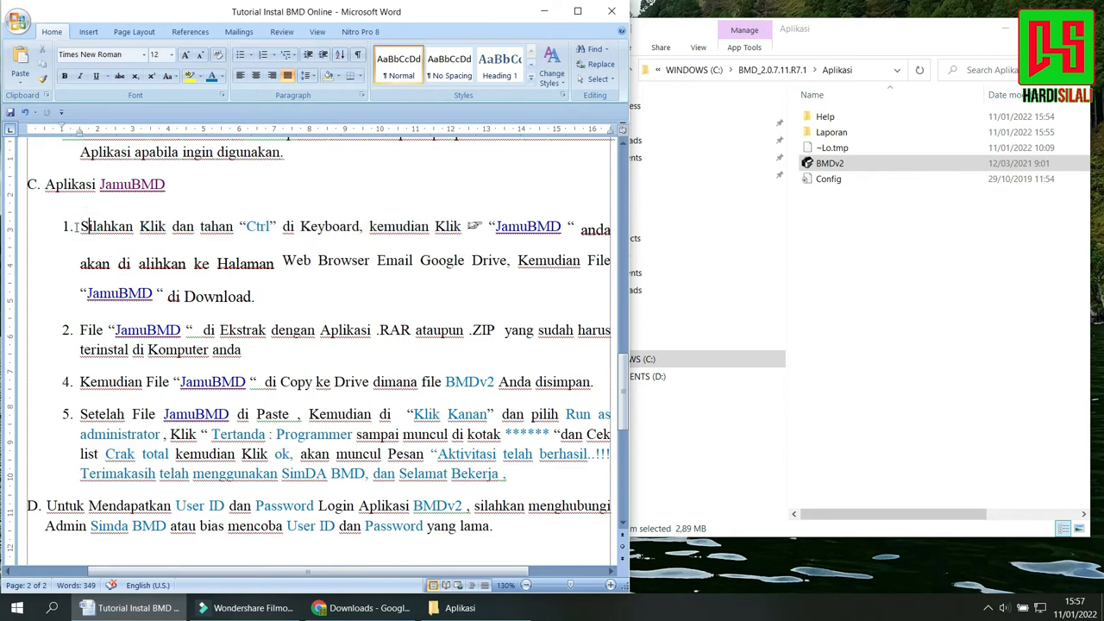
{"action": "left_click_drag", "start_coordinate": [78, 226], "coordinate": [491, 229]}
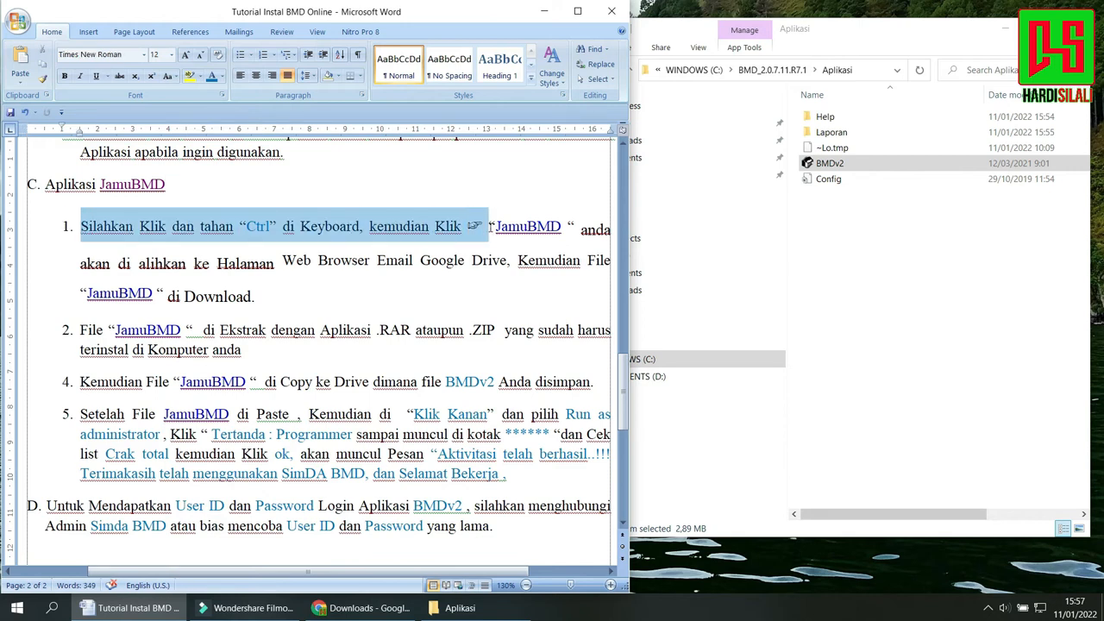
Download JamuBMD.rar from the Google Drive link in item 1 and keep the file despite the browser's block.
{"action": "left_click", "coordinate": [550, 226], "text": "ctrl"}
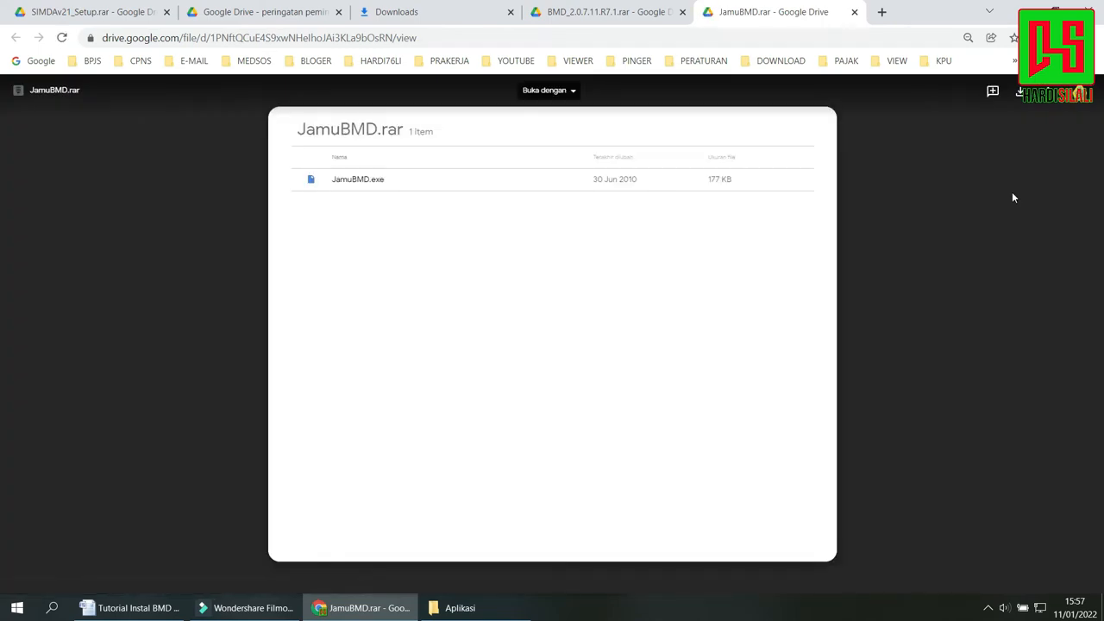
{"action": "left_click", "coordinate": [1023, 94]}
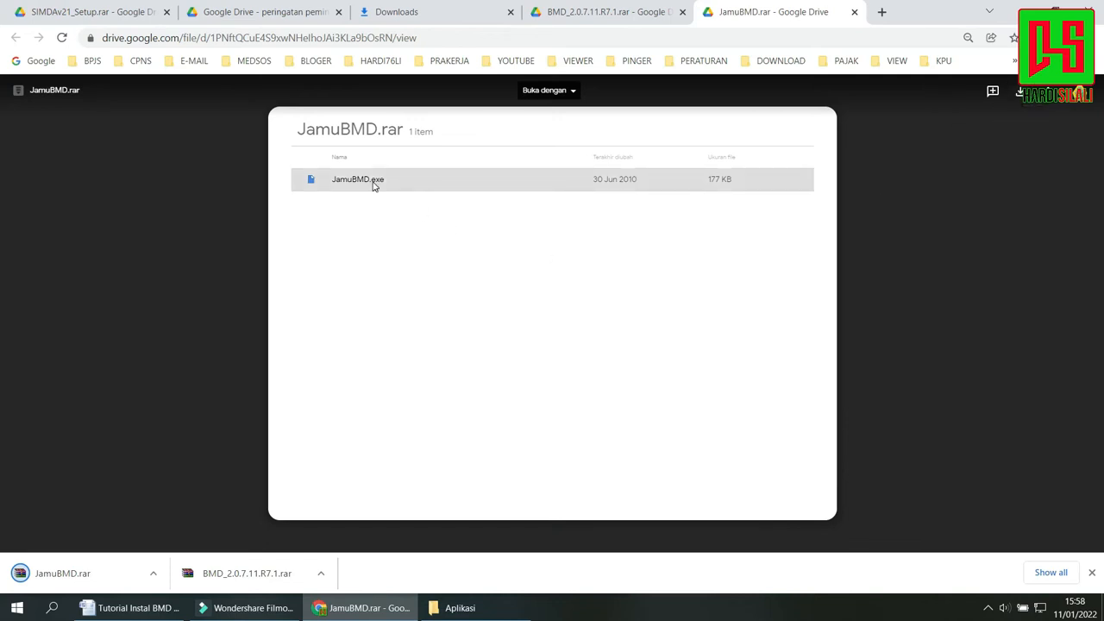
{"action": "left_click", "coordinate": [1034, 579]}
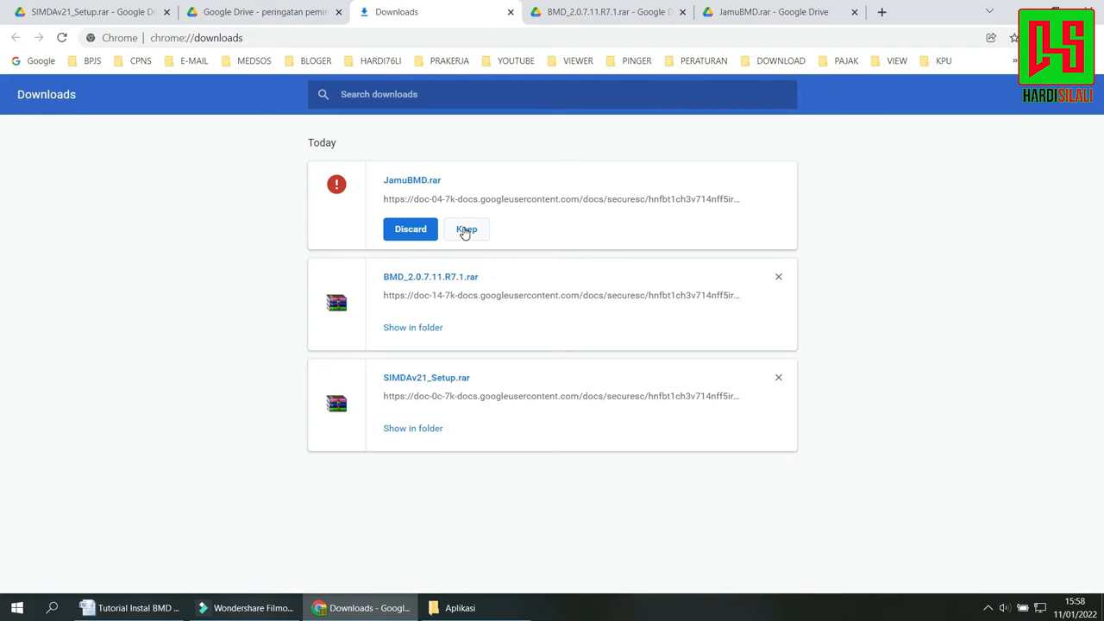
{"action": "left_click", "coordinate": [466, 229]}
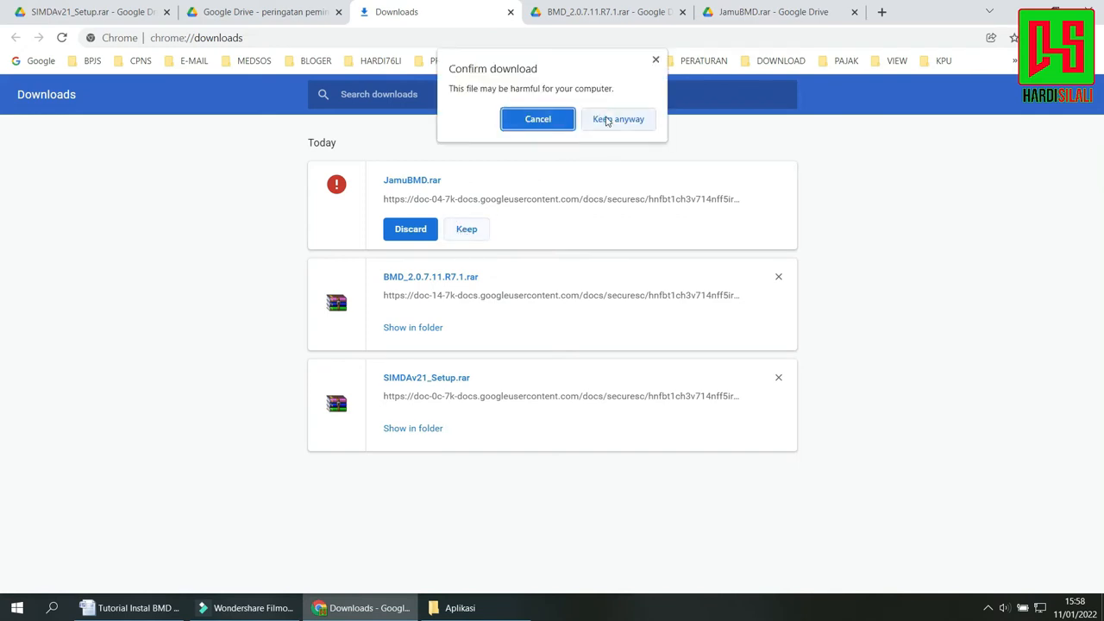
{"action": "left_click", "coordinate": [610, 119]}
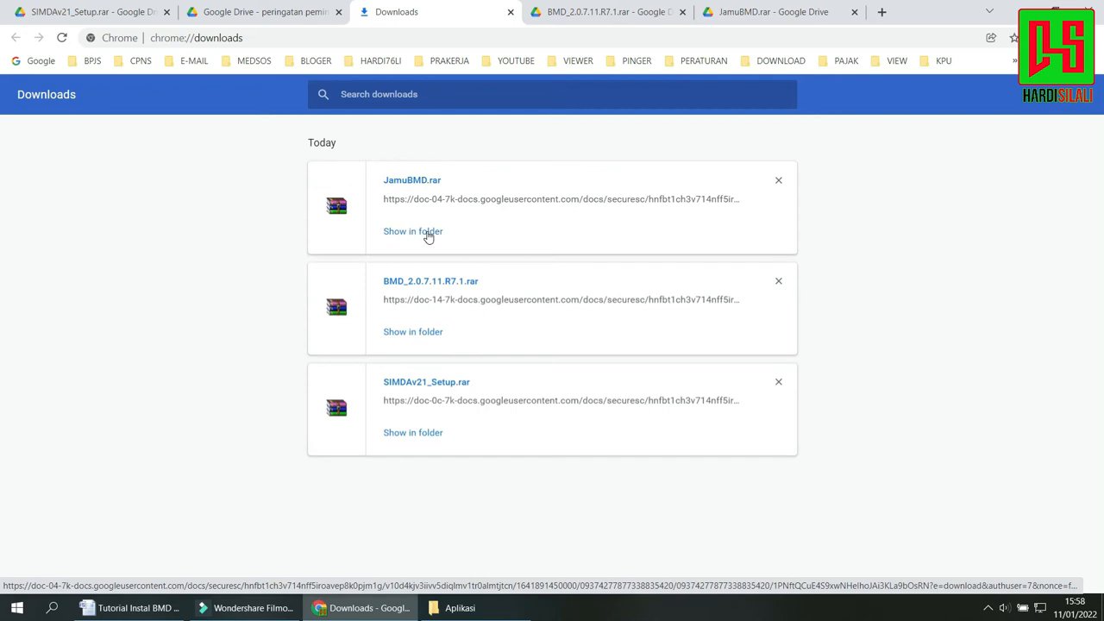
Show the downloaded JamuBMD.rar in its folder beside the tutorial, and highlight item 2 about extracting the file.
{"action": "left_click", "coordinate": [429, 233]}
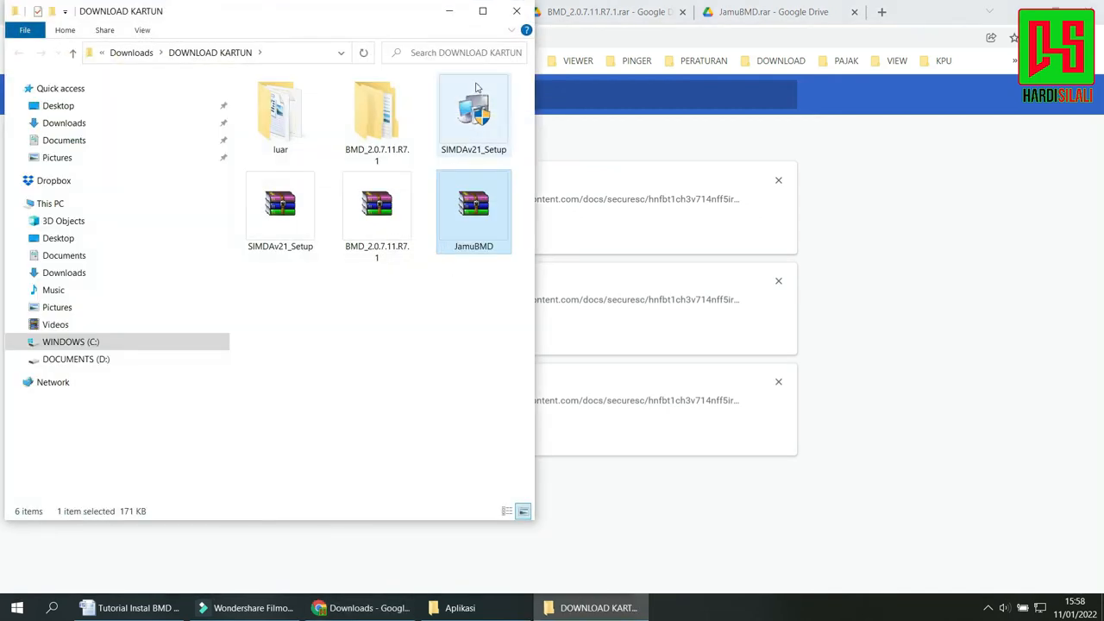
{"action": "left_click_drag", "start_coordinate": [315, 15], "coordinate": [865, 36]}
{"action": "left_click", "coordinate": [129, 607]}
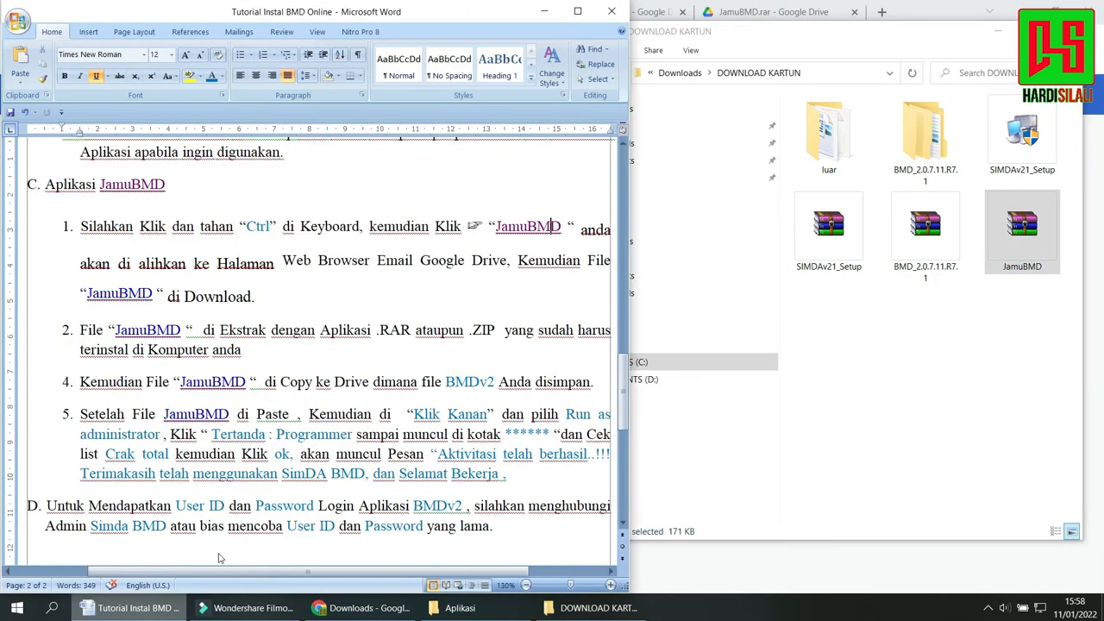
{"action": "left_click", "coordinate": [78, 264]}
{"action": "left_click_drag", "start_coordinate": [77, 329], "coordinate": [348, 366]}
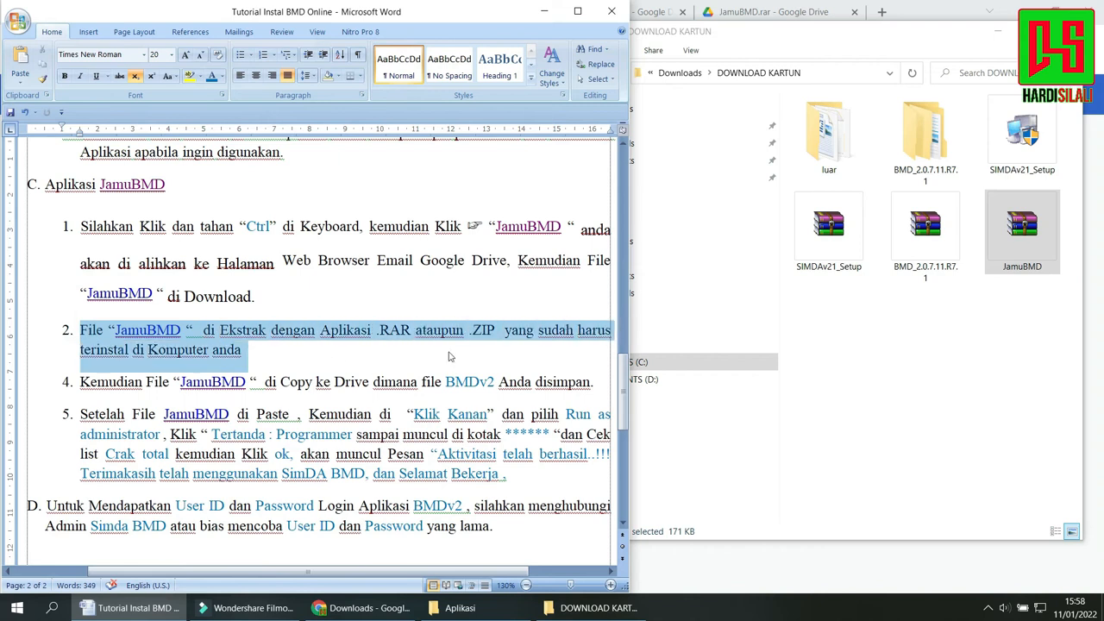
Extract JamuBMD.rar directly into the DOWNLOAD KARTUN folder and select the extracted JamuBMD application.
{"action": "left_click", "coordinate": [1030, 235]}
{"action": "right_click", "coordinate": [1039, 239]}
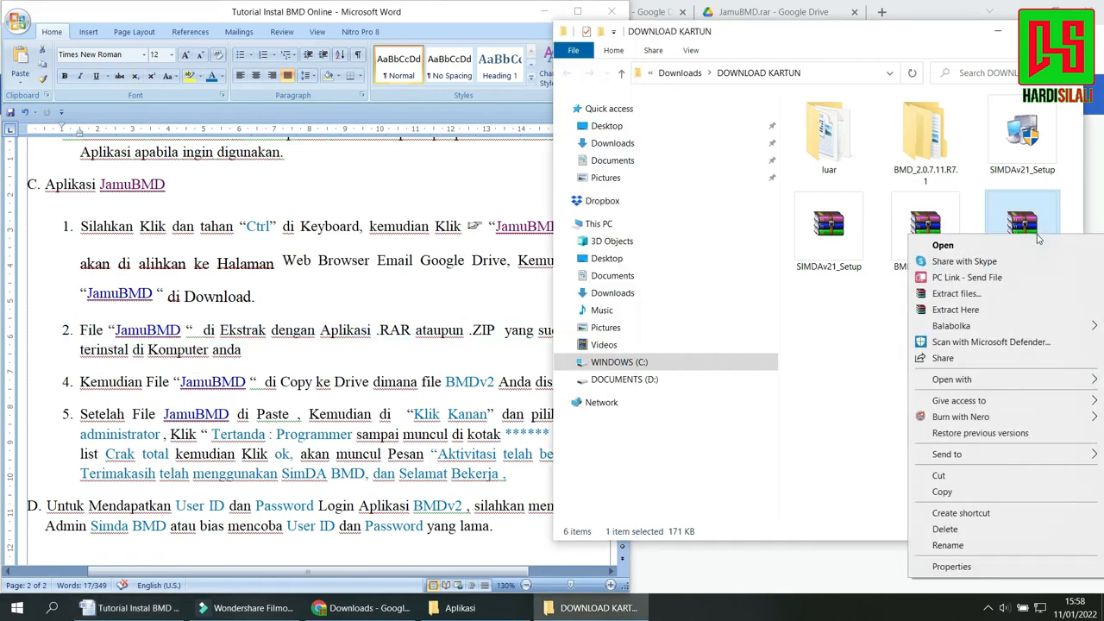
{"action": "left_click", "coordinate": [958, 310]}
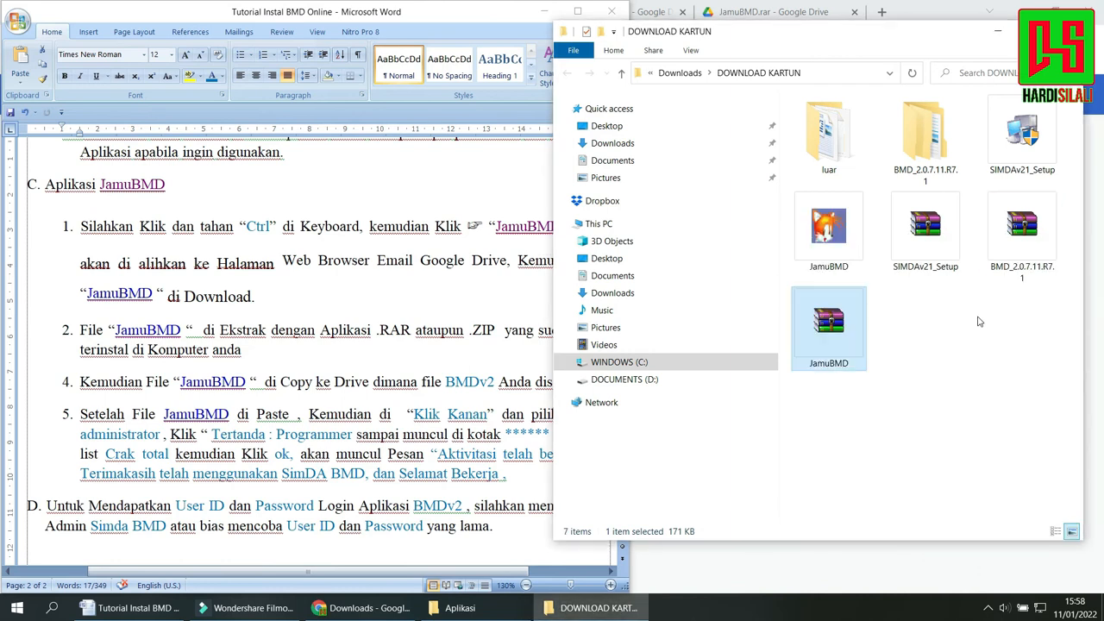
{"action": "double_click", "coordinate": [841, 242]}
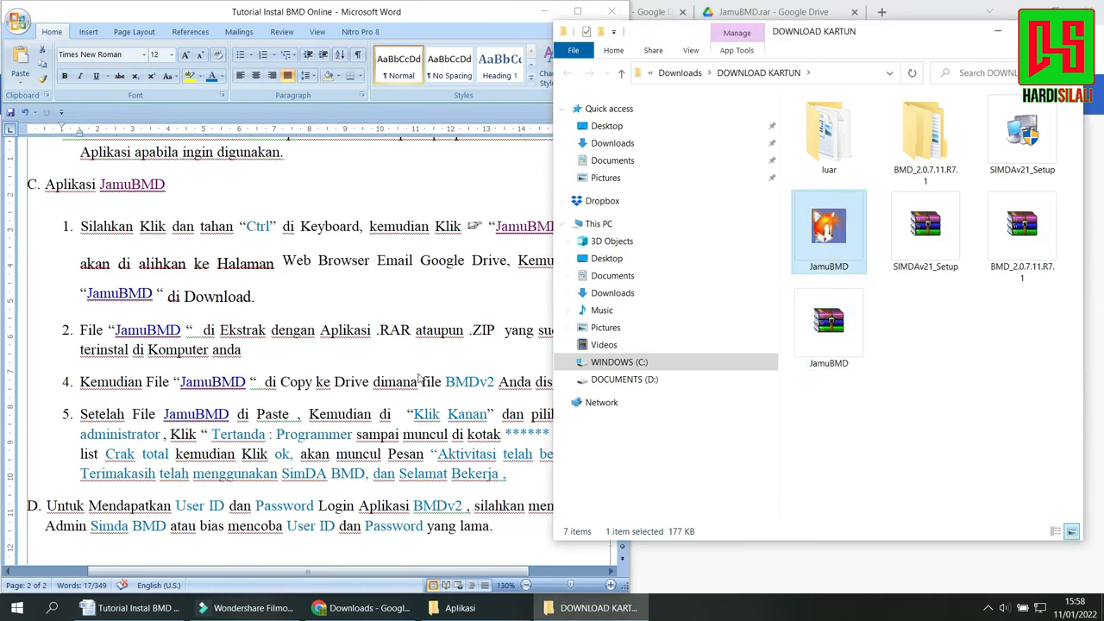
Highlight item 4 of the tutorial about copying JamuBMD to the drive where BMDv2 is stored.
{"action": "triple_click", "coordinate": [82, 338]}
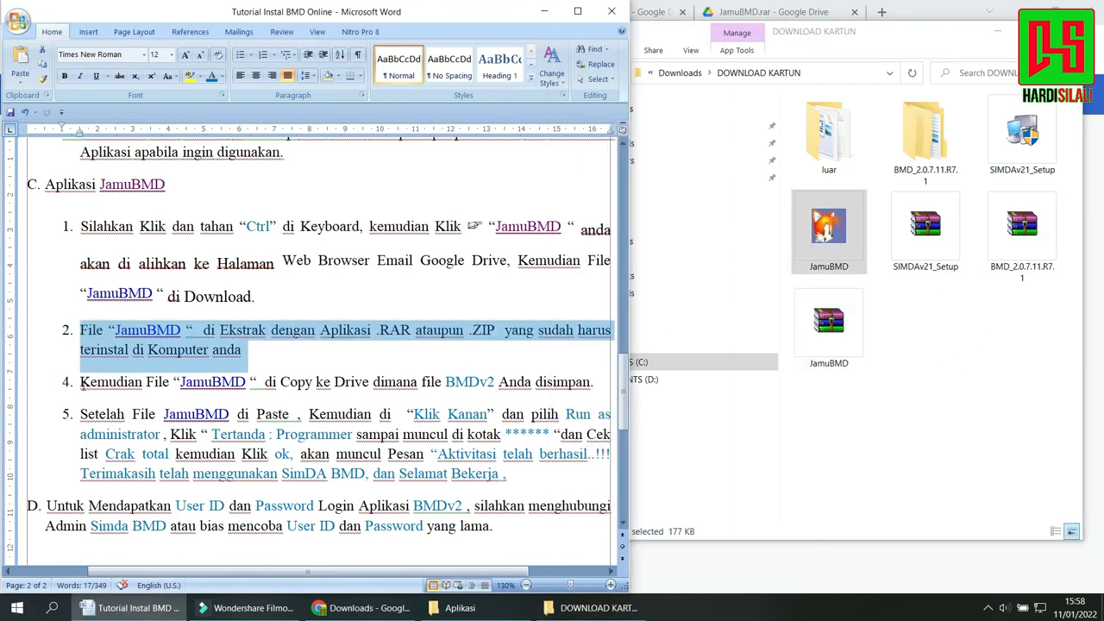
{"action": "left_click_drag", "start_coordinate": [146, 382], "coordinate": [586, 380]}
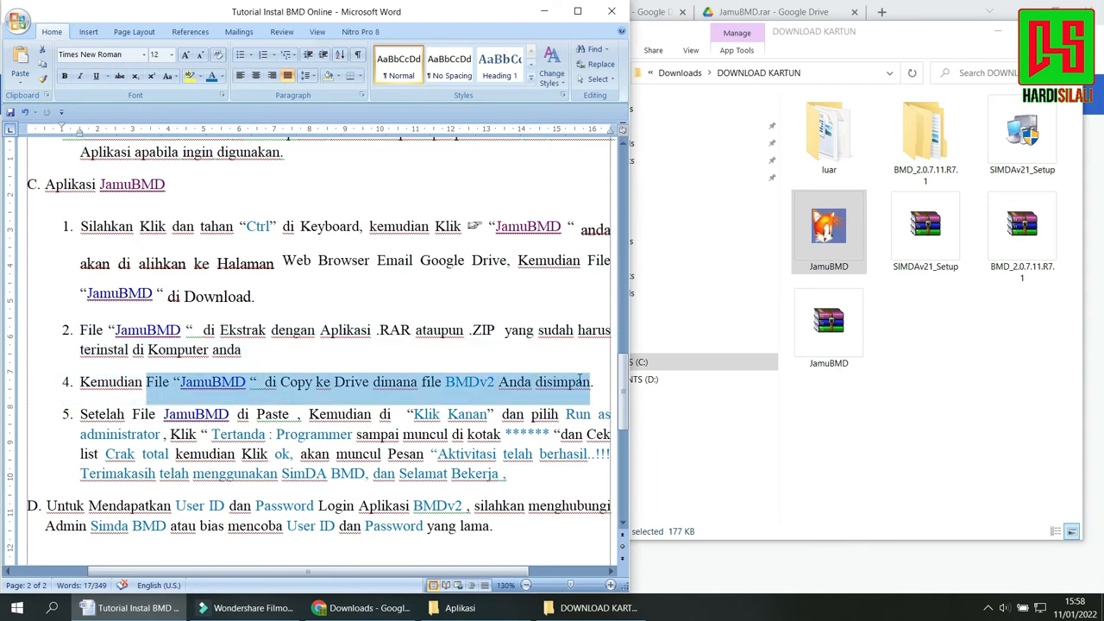
{"action": "left_click", "coordinate": [81, 384]}
{"action": "left_click_drag", "start_coordinate": [81, 385], "coordinate": [592, 382]}
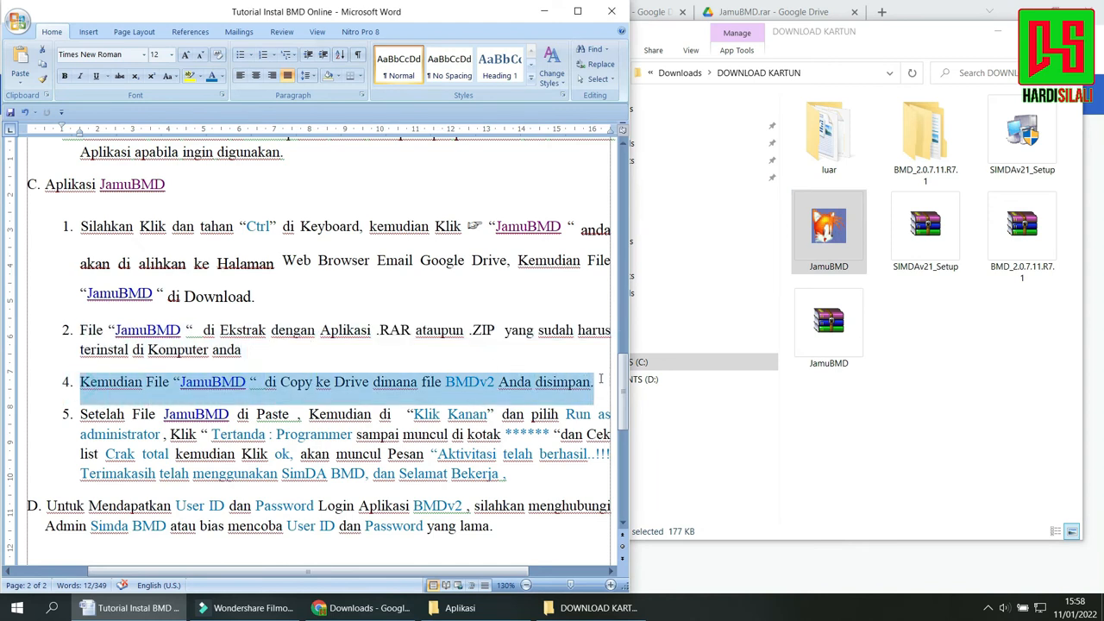
Copy the extracted JamuBMD application into the Aplikasi folder of BMD_2.0.7.11.R7.1 on drive C.
{"action": "left_click", "coordinate": [828, 228]}
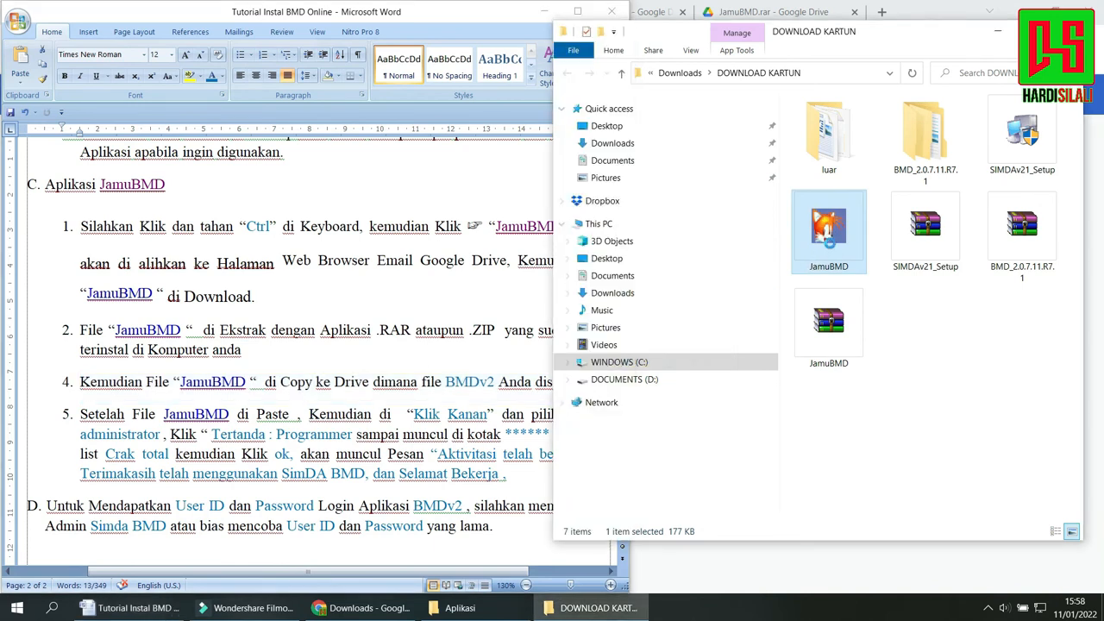
{"action": "right_click", "coordinate": [826, 209]}
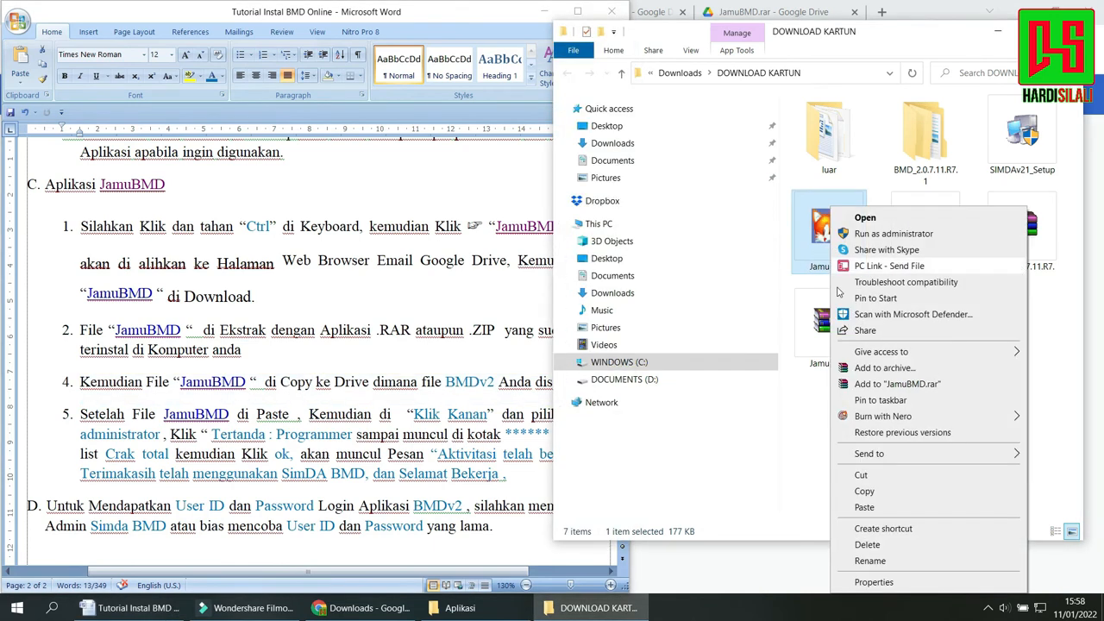
{"action": "left_click", "coordinate": [854, 485]}
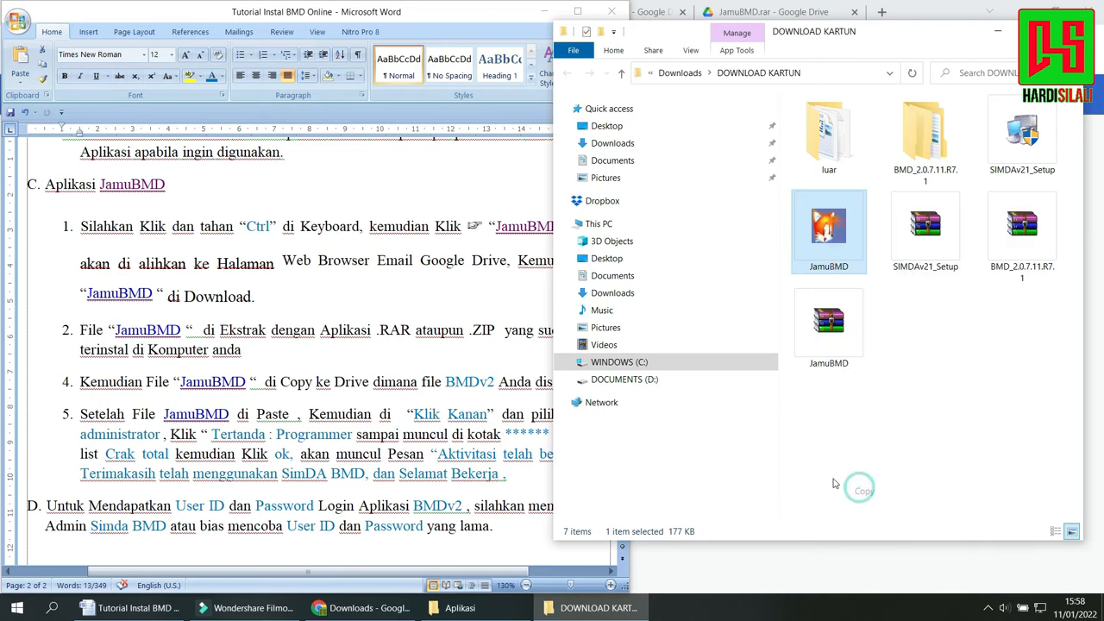
{"action": "left_click", "coordinate": [661, 363]}
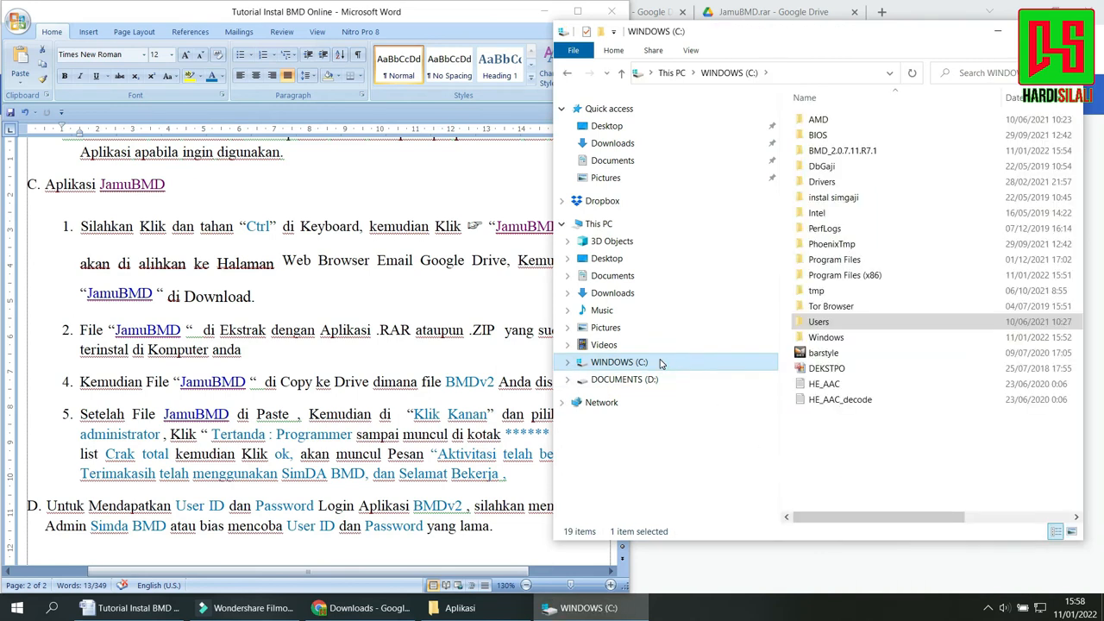
{"action": "double_click", "coordinate": [854, 151]}
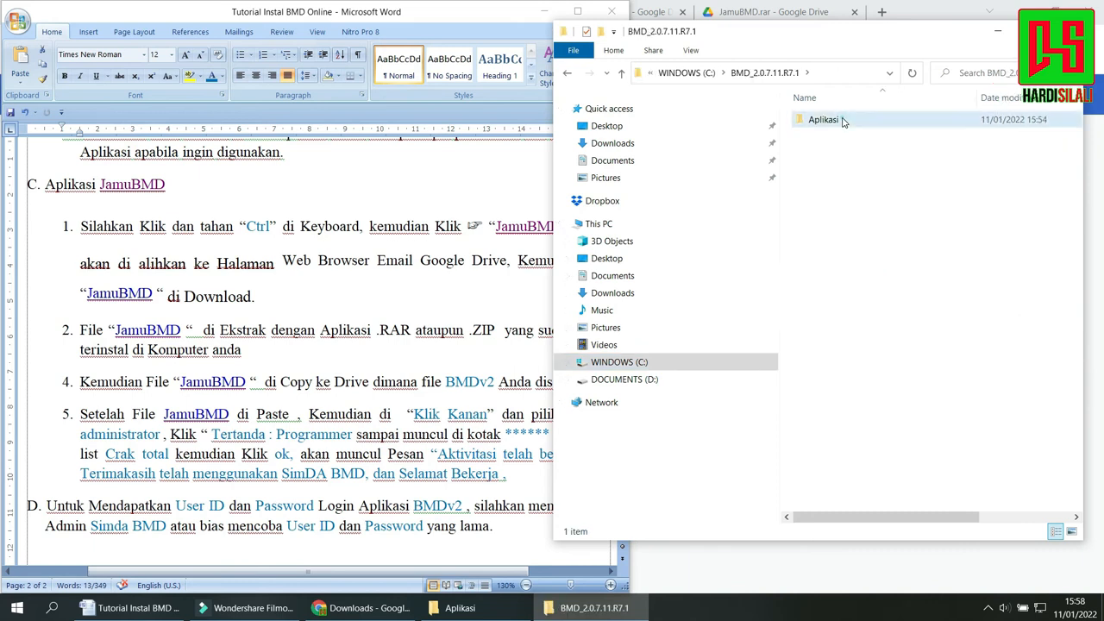
{"action": "double_click", "coordinate": [843, 120]}
{"action": "right_click", "coordinate": [860, 239]}
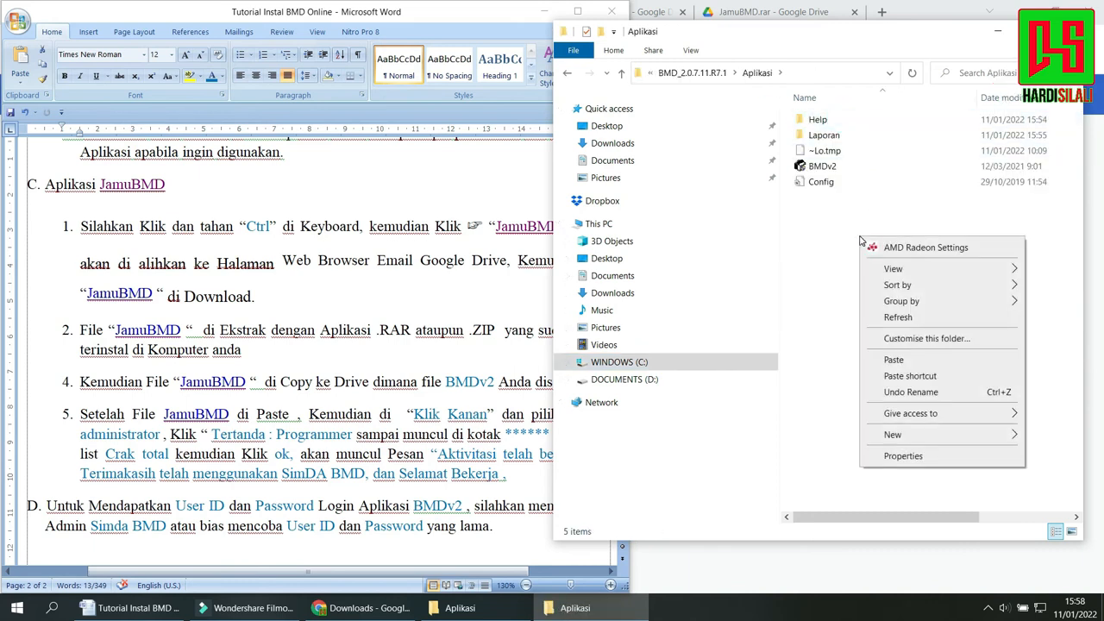
{"action": "left_click", "coordinate": [898, 360]}
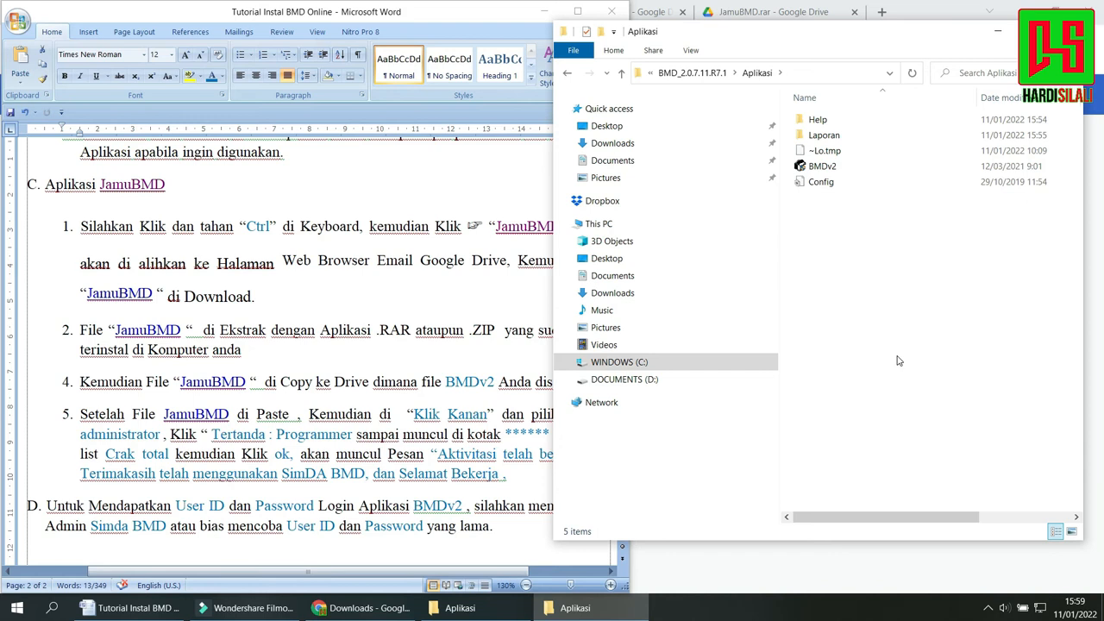
Finish pasting JamuBMD beside BMDv2 in the Aplikasi folder, and highlight the opening of tutorial item 5 up to "Klik Kanan".
{"action": "left_click", "coordinate": [897, 360]}
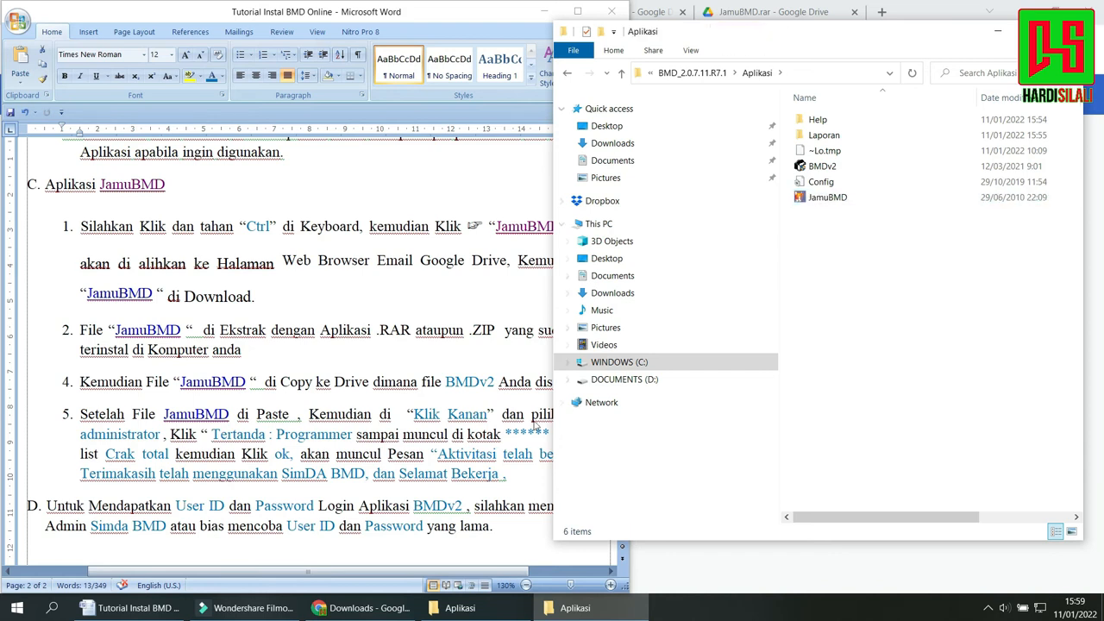
{"action": "triple_click", "coordinate": [436, 383]}
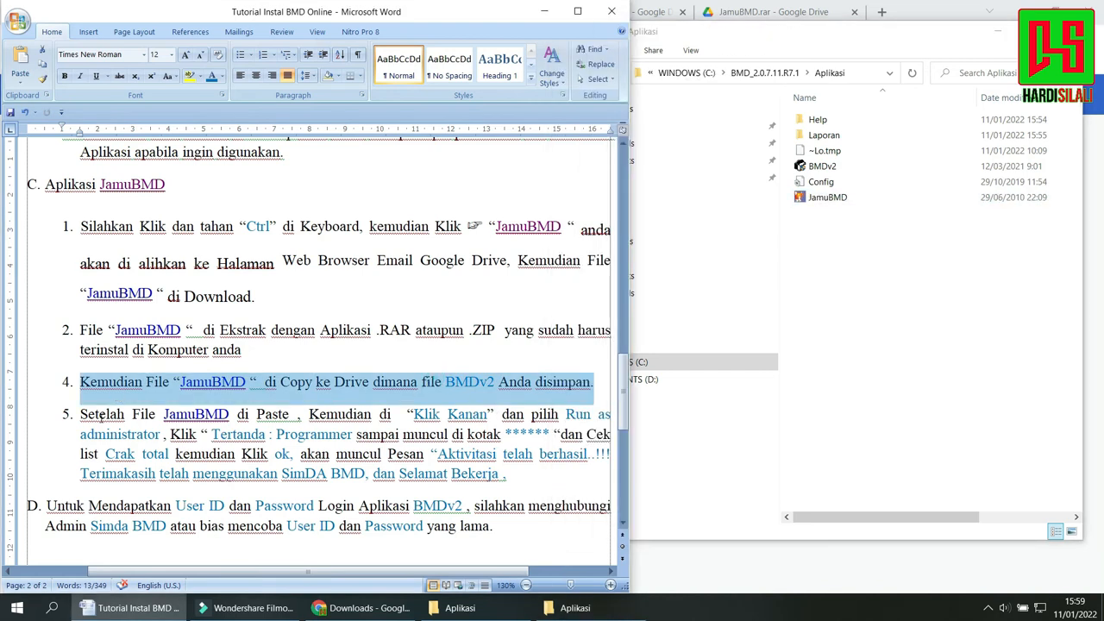
{"action": "left_click_drag", "start_coordinate": [81, 414], "coordinate": [416, 414]}
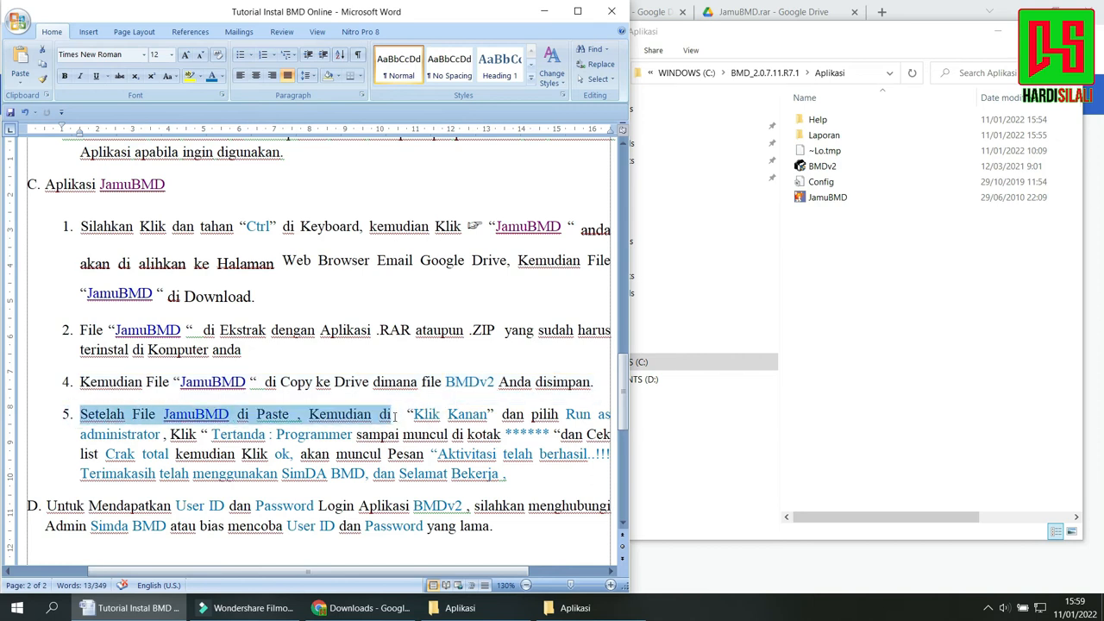
{"action": "left_click_drag", "start_coordinate": [395, 416], "coordinate": [462, 415]}
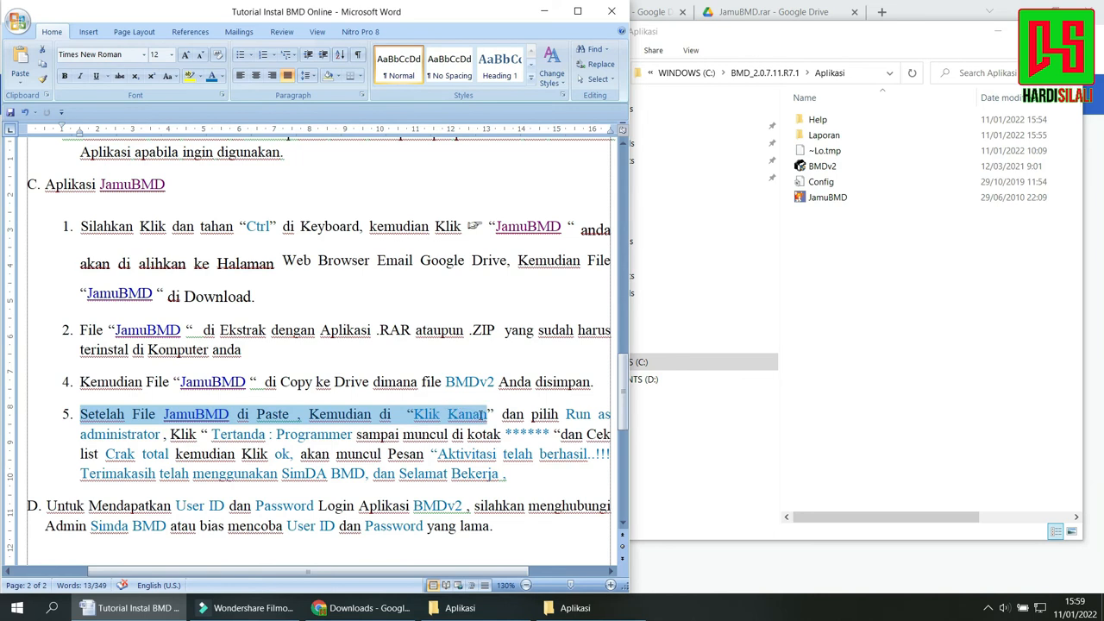
{"action": "left_click_drag", "start_coordinate": [481, 414], "coordinate": [483, 415]}
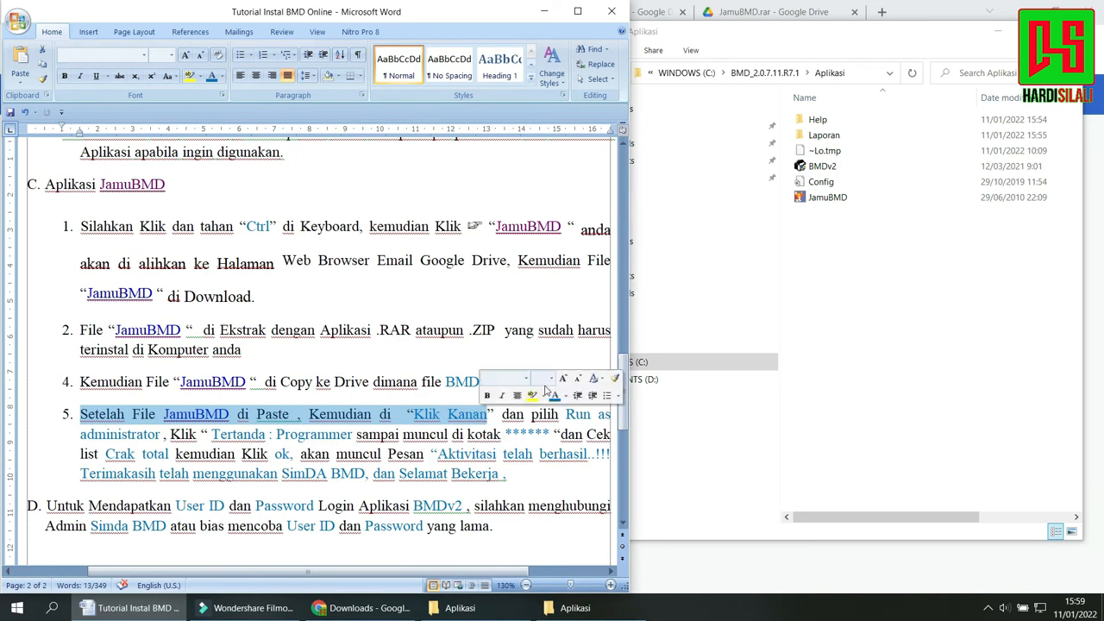
Run JamuBMD from the Aplikasi folder as administrator and move its window clear of the tutorial text.
{"action": "left_click", "coordinate": [835, 197]}
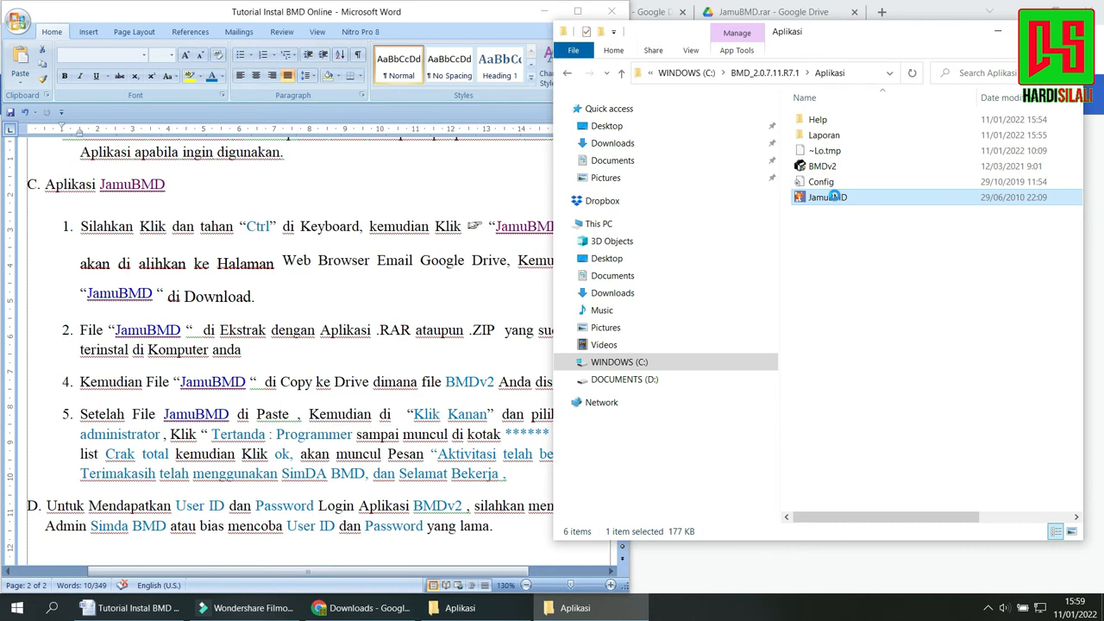
{"action": "right_click", "coordinate": [835, 197]}
{"action": "key", "text": "Escape"}
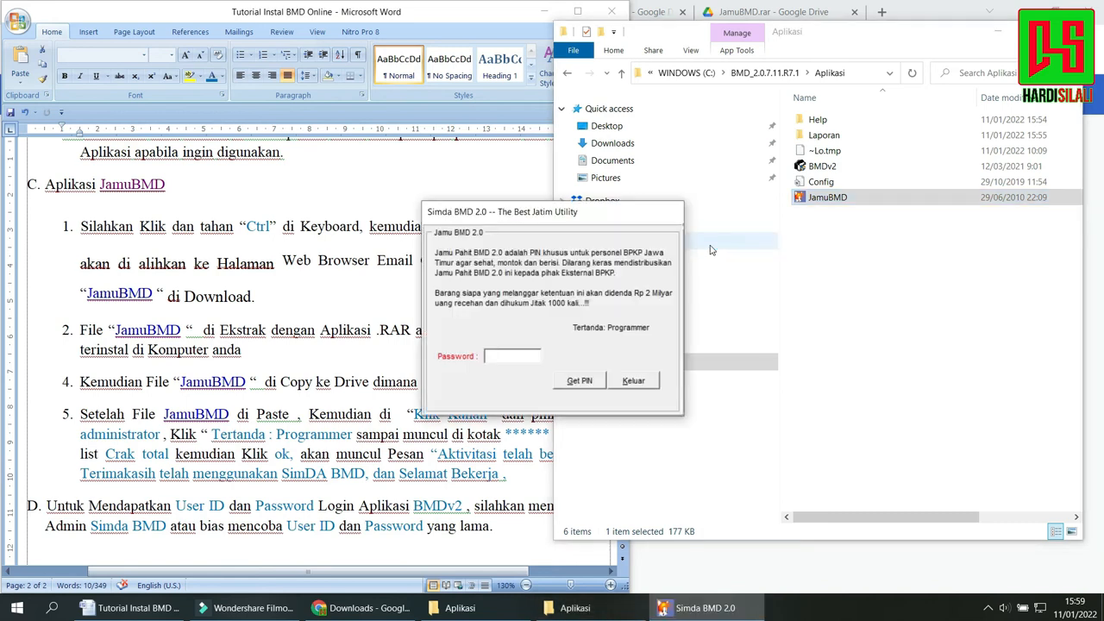
{"action": "left_click_drag", "start_coordinate": [628, 228], "coordinate": [826, 249]}
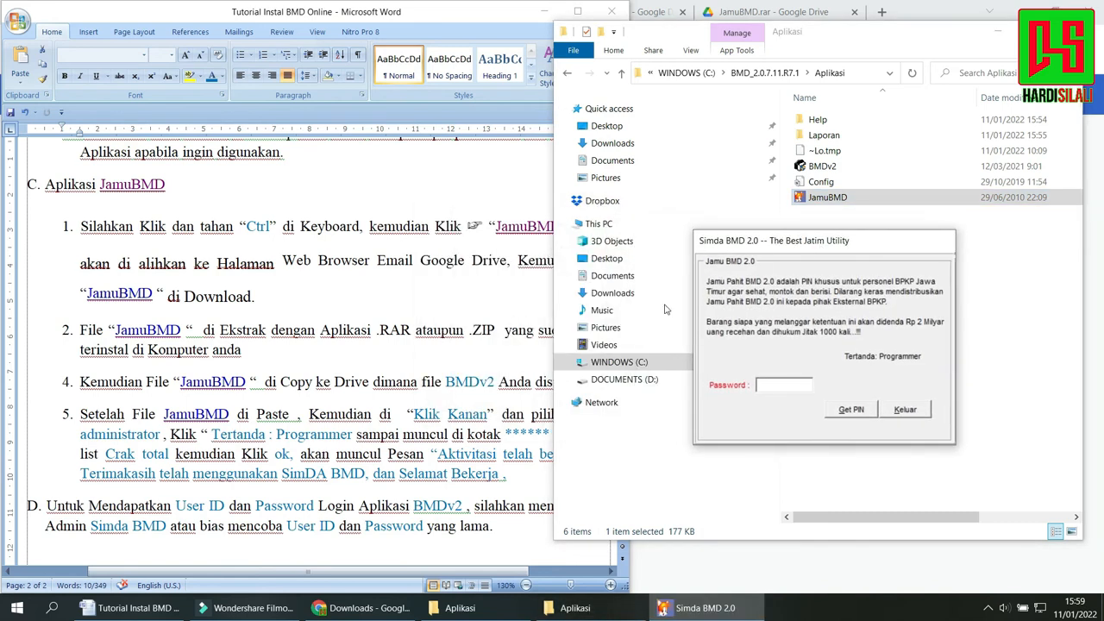
Highlight the phrase "Tertanda : Programmer" in item 5 of the tutorial.
{"action": "left_click", "coordinate": [231, 418]}
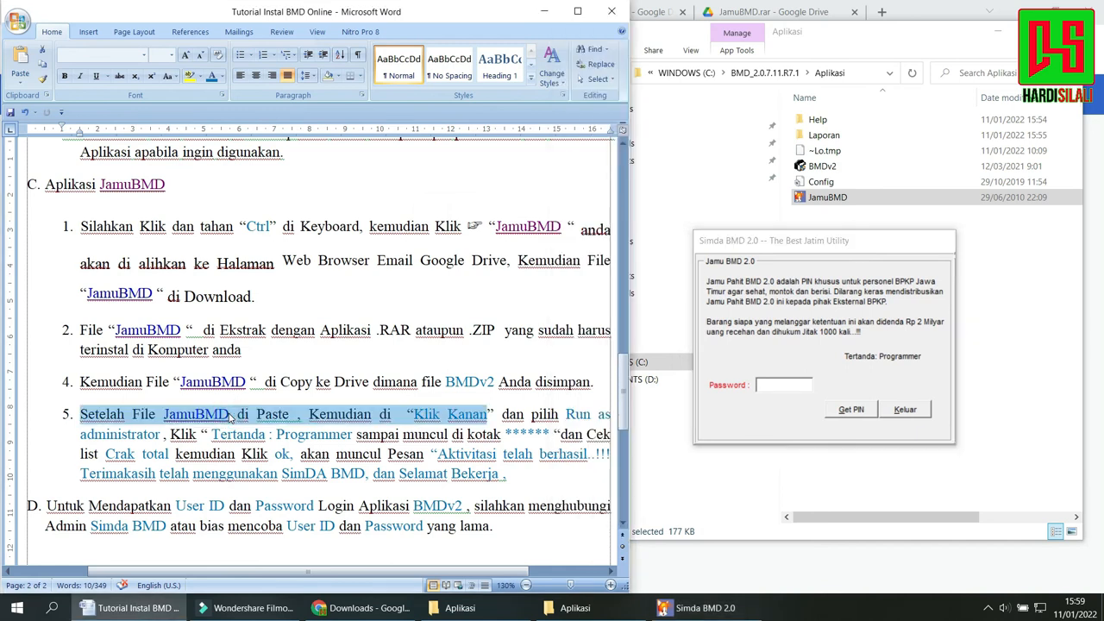
{"action": "left_click_drag", "start_coordinate": [499, 417], "coordinate": [348, 429]}
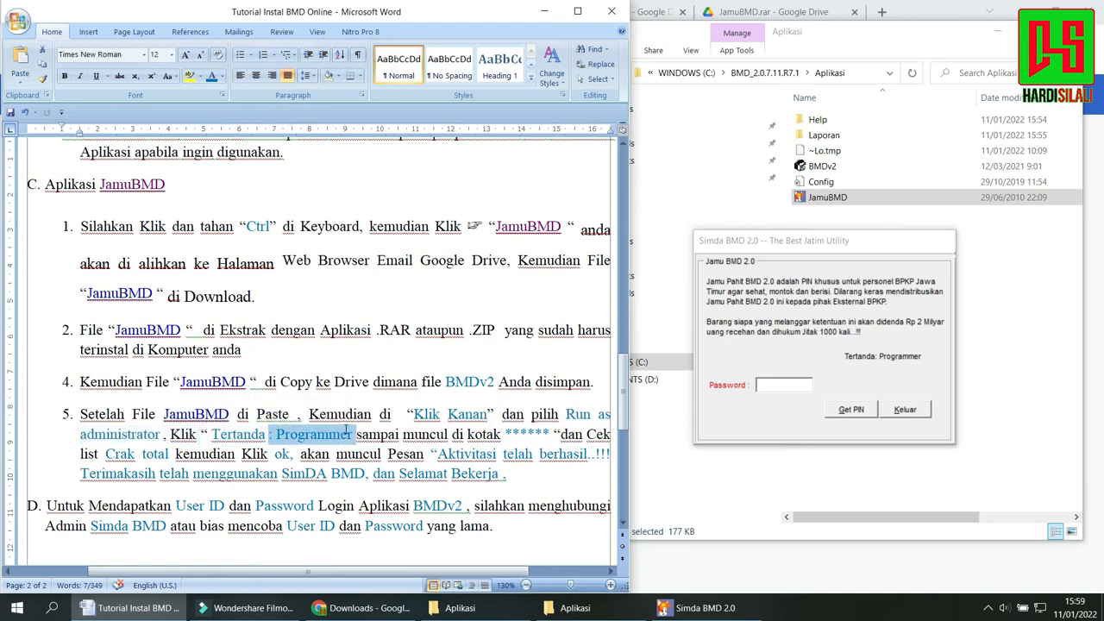
{"action": "left_click_drag", "start_coordinate": [215, 436], "coordinate": [343, 433]}
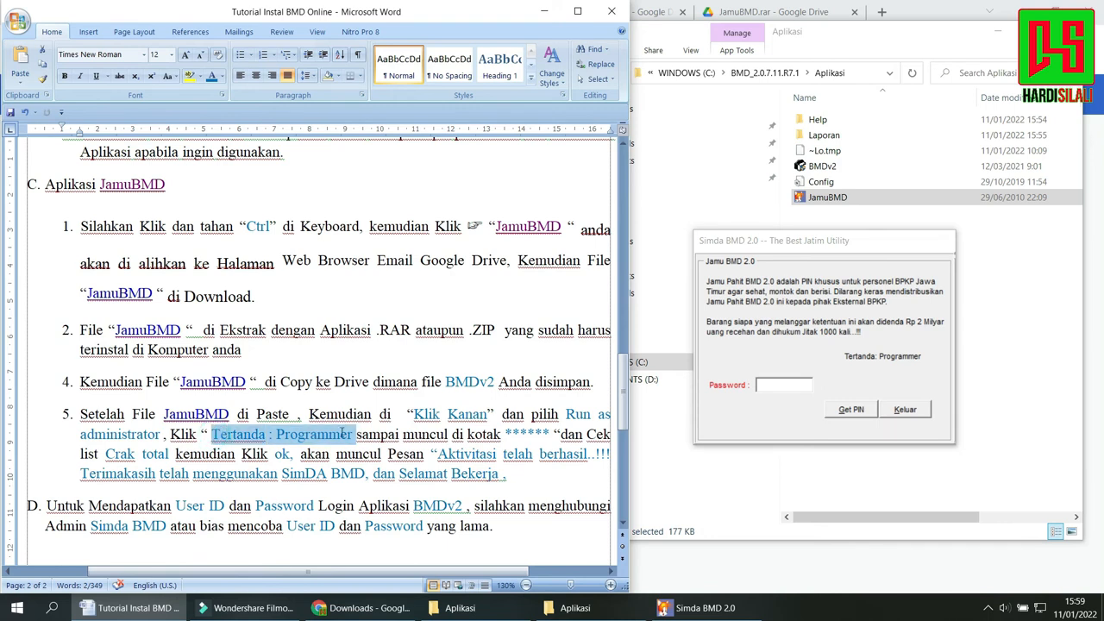
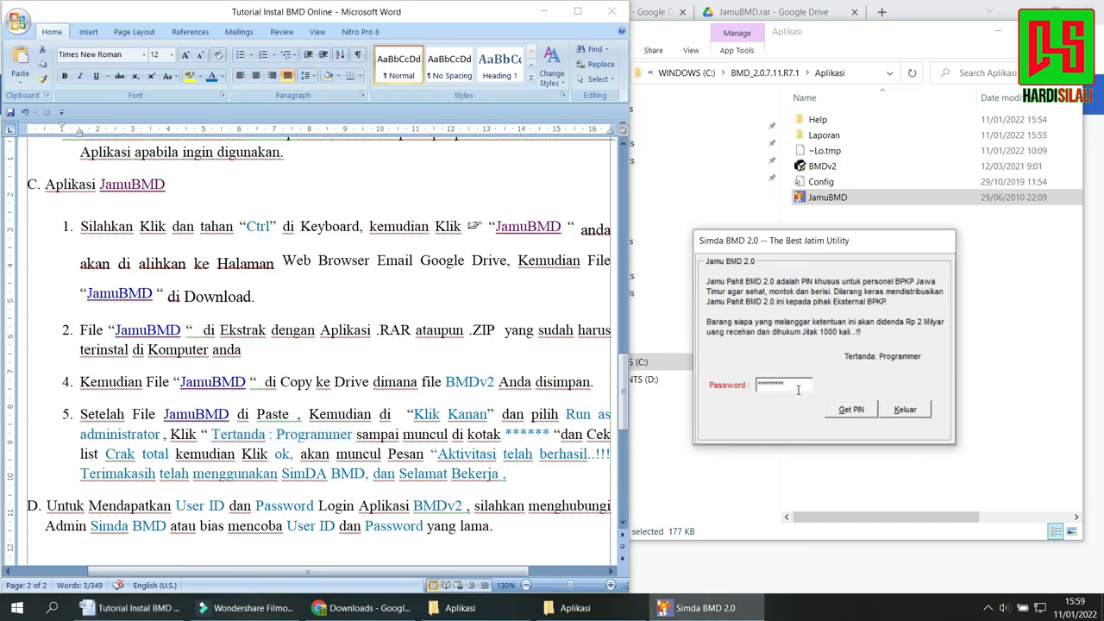
Highlight the masked entry in the Password field of the Jamu BMD 2.0 window.
{"action": "left_click_drag", "start_coordinate": [795, 386], "coordinate": [704, 390]}
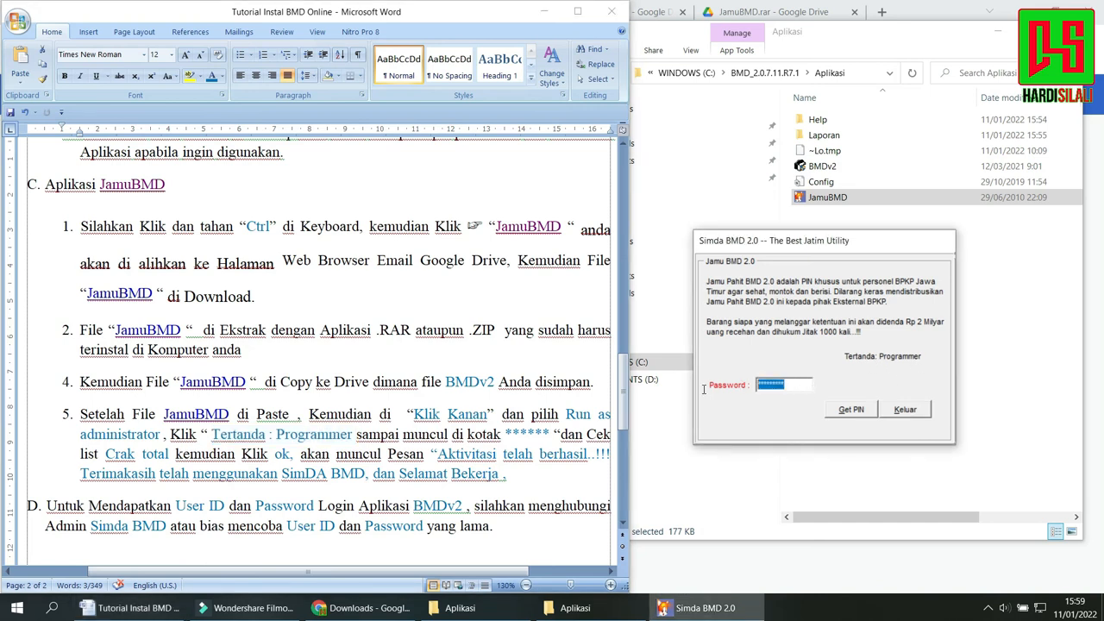
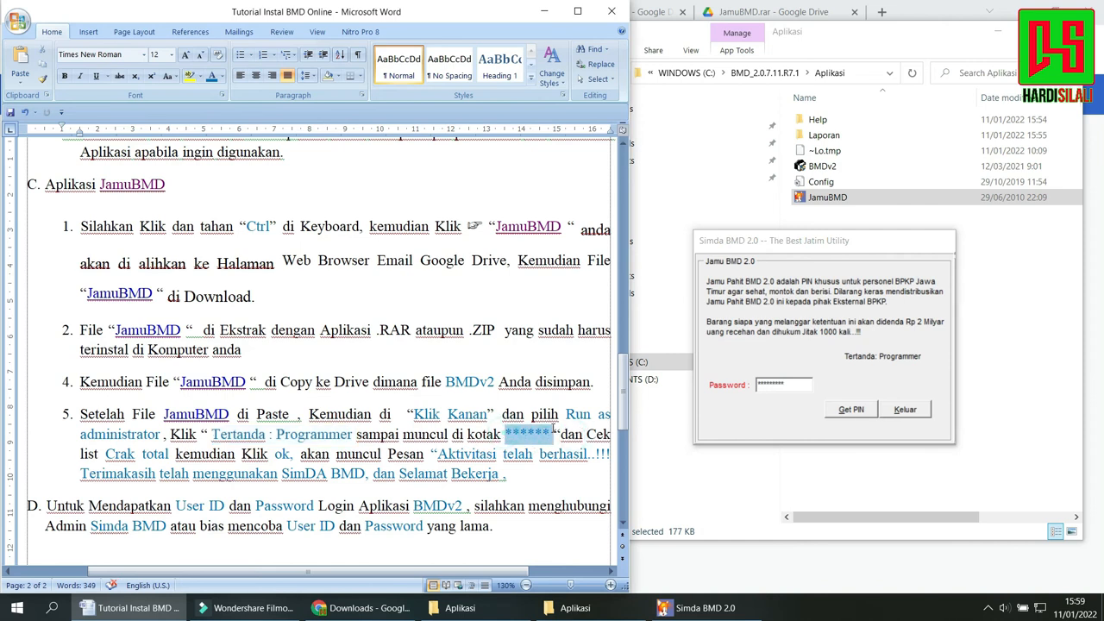
Highlight the tutorial's item 5 instruction about ticking Crak total, after checking the masked password in the Jamu BMD 2.0 window.
{"action": "left_click_drag", "start_coordinate": [788, 384], "coordinate": [719, 386]}
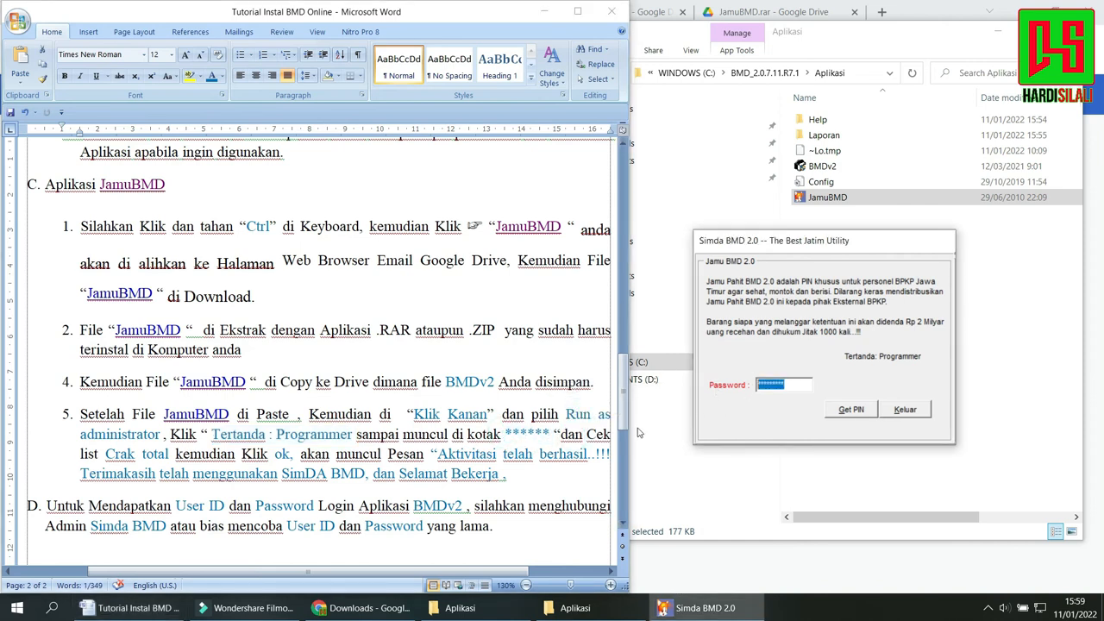
{"action": "left_click", "coordinate": [573, 438]}
{"action": "left_click_drag", "start_coordinate": [572, 437], "coordinate": [169, 454]}
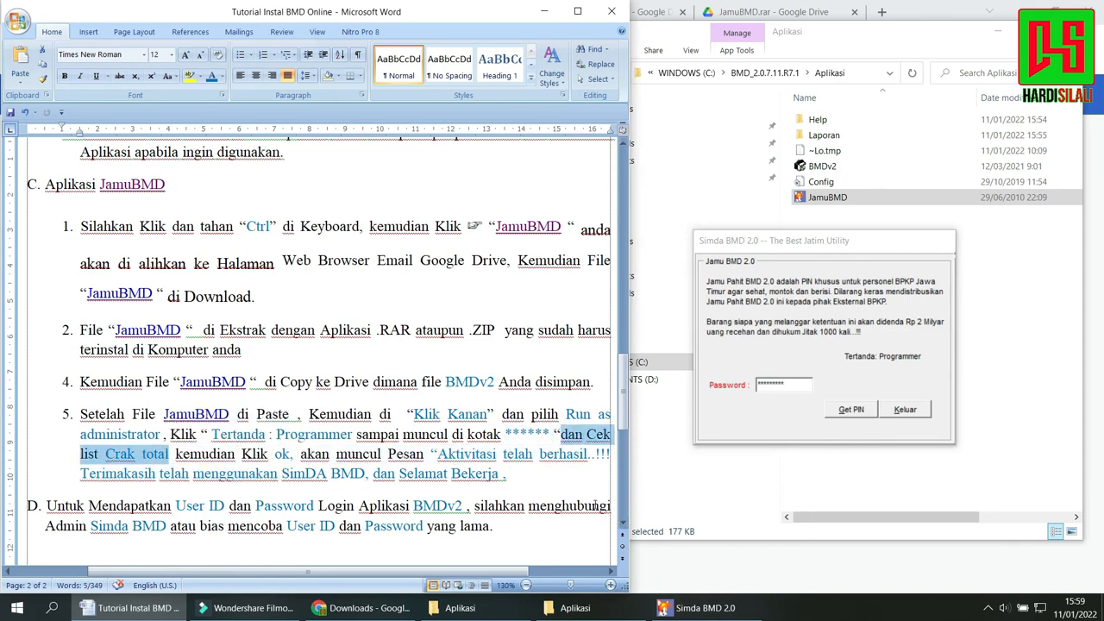
{"action": "mouse_move", "coordinate": [490, 573]}
{"action": "left_mouse_down"}
{"action": "mouse_move", "coordinate": [516, 565]}
{"action": "mouse_move", "coordinate": [502, 561]}
{"action": "left_mouse_up"}
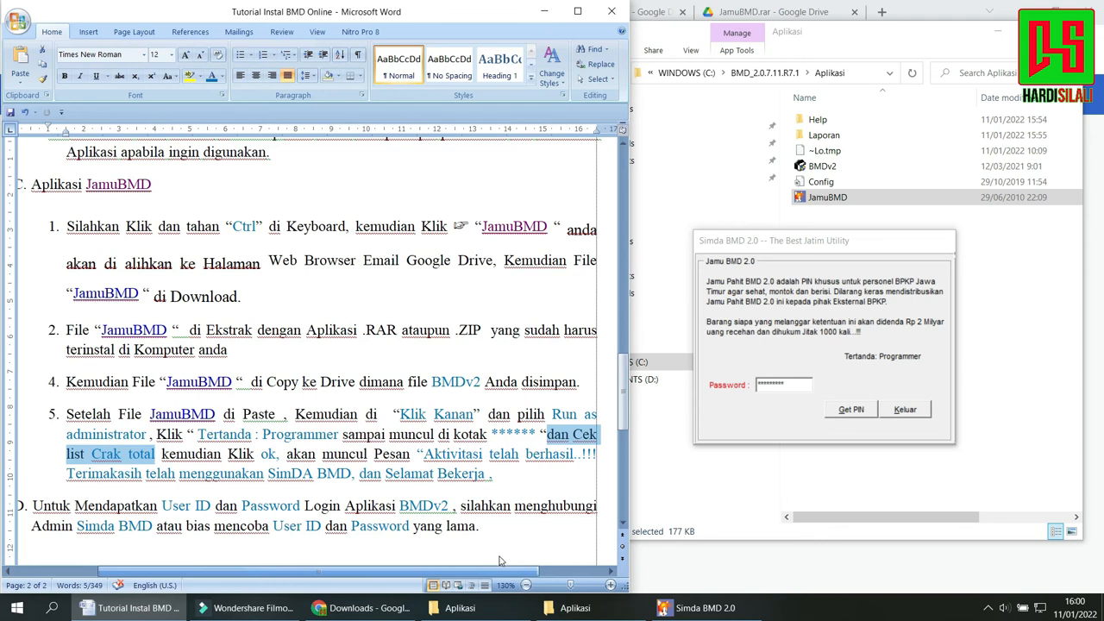
{"action": "left_click_drag", "start_coordinate": [499, 561], "coordinate": [517, 556]}
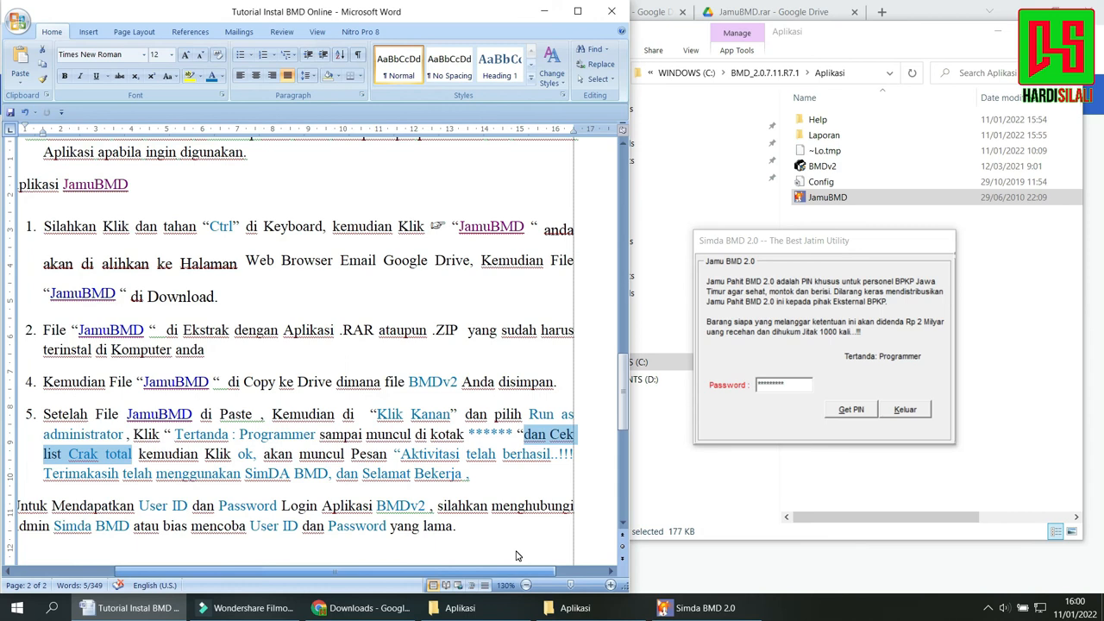
Proceed from the Jamu BMD 2.0 password window to the crack modes and apply Crack Total.
{"action": "left_click", "coordinate": [849, 411]}
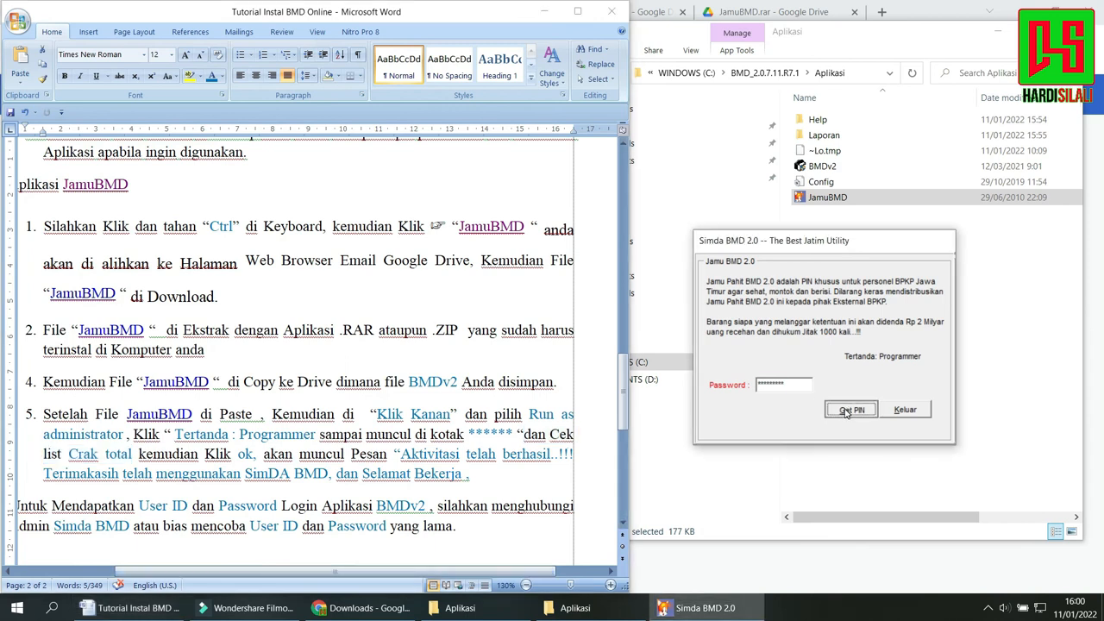
{"action": "left_click", "coordinate": [762, 316]}
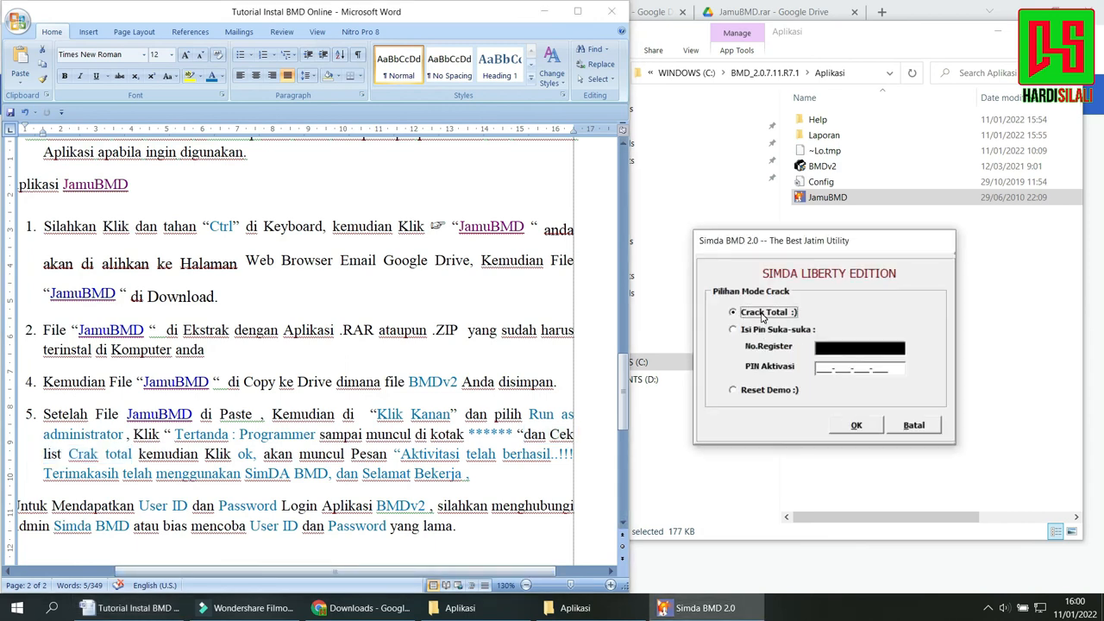
{"action": "left_click", "coordinate": [852, 427]}
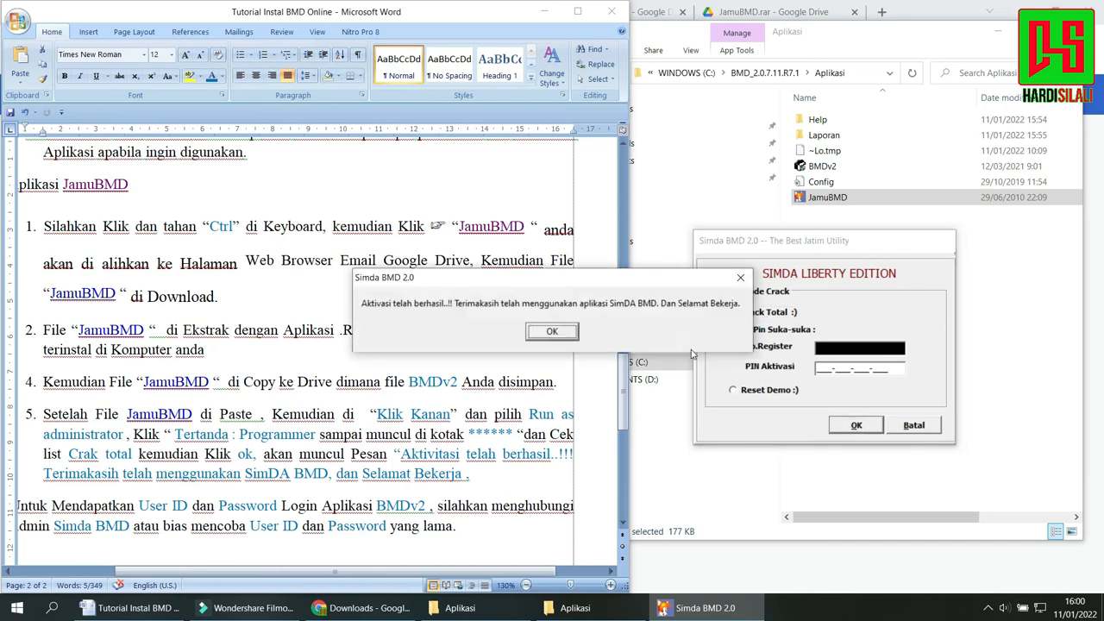
Compare the activation message with the matching text highlighted in item 5 of the tutorial, and dismiss the message.
{"action": "left_click_drag", "start_coordinate": [557, 284], "coordinate": [849, 262]}
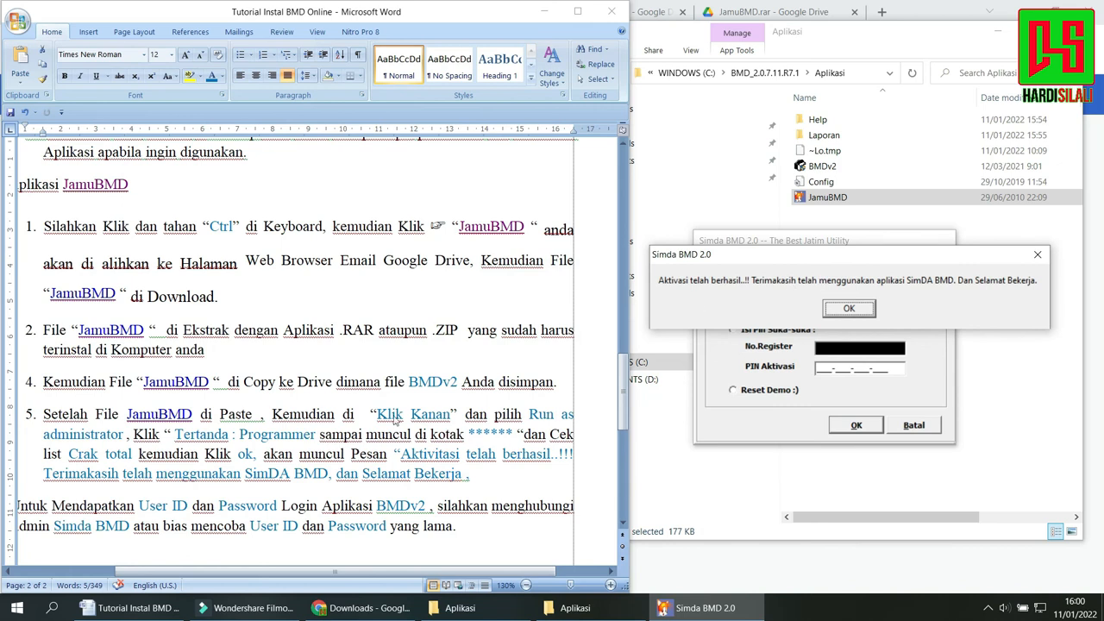
{"action": "left_click", "coordinate": [415, 456]}
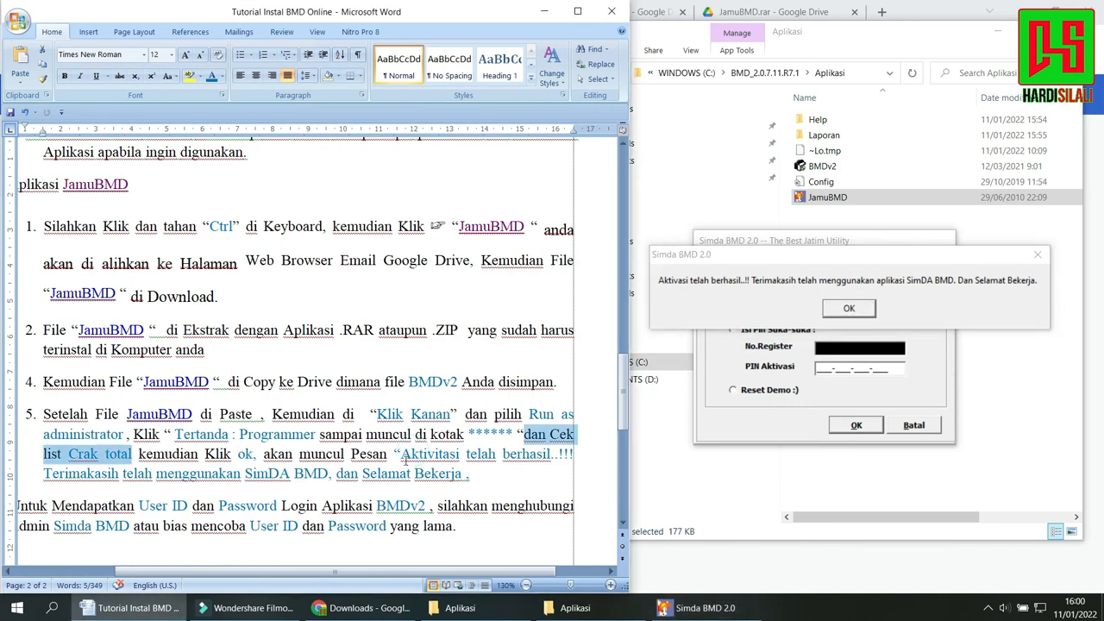
{"action": "left_click_drag", "start_coordinate": [403, 458], "coordinate": [467, 475]}
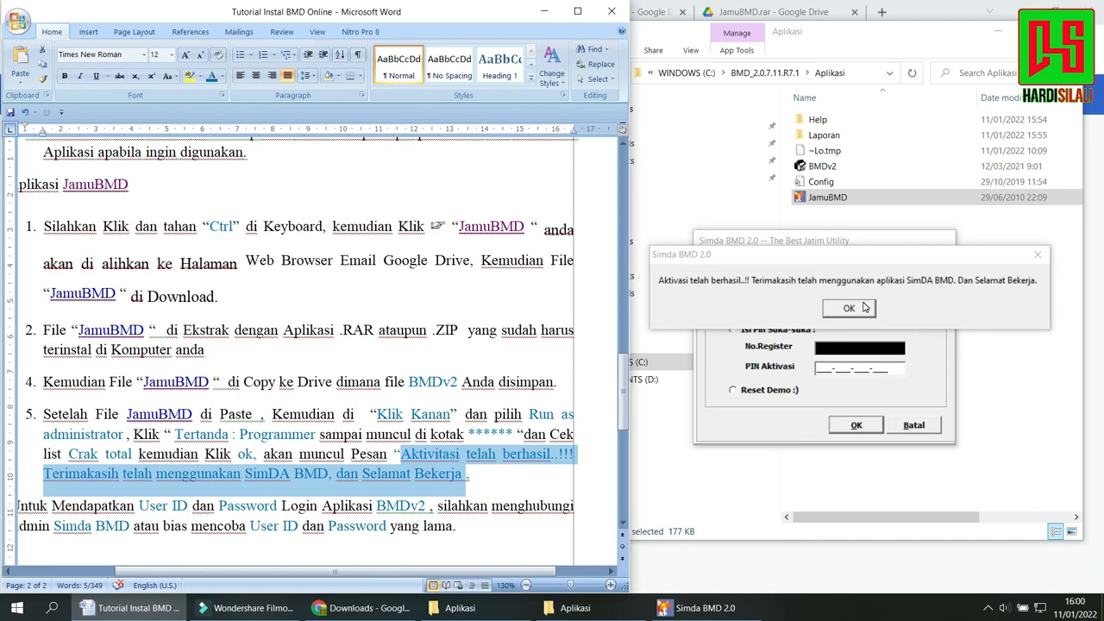
{"action": "left_click", "coordinate": [850, 309]}
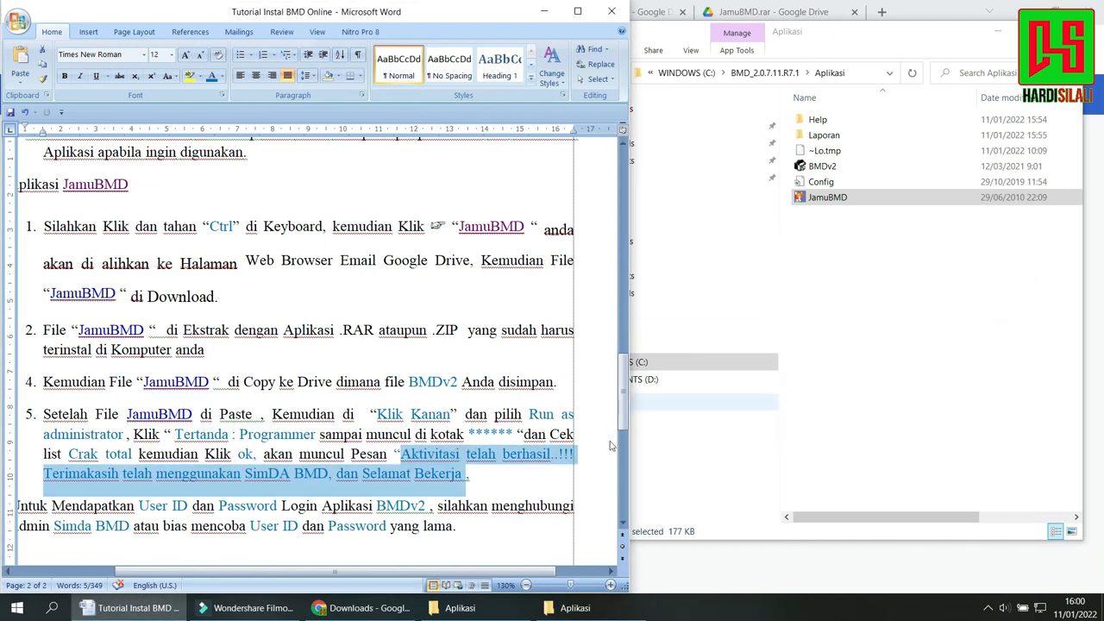
{"action": "left_click", "coordinate": [517, 494]}
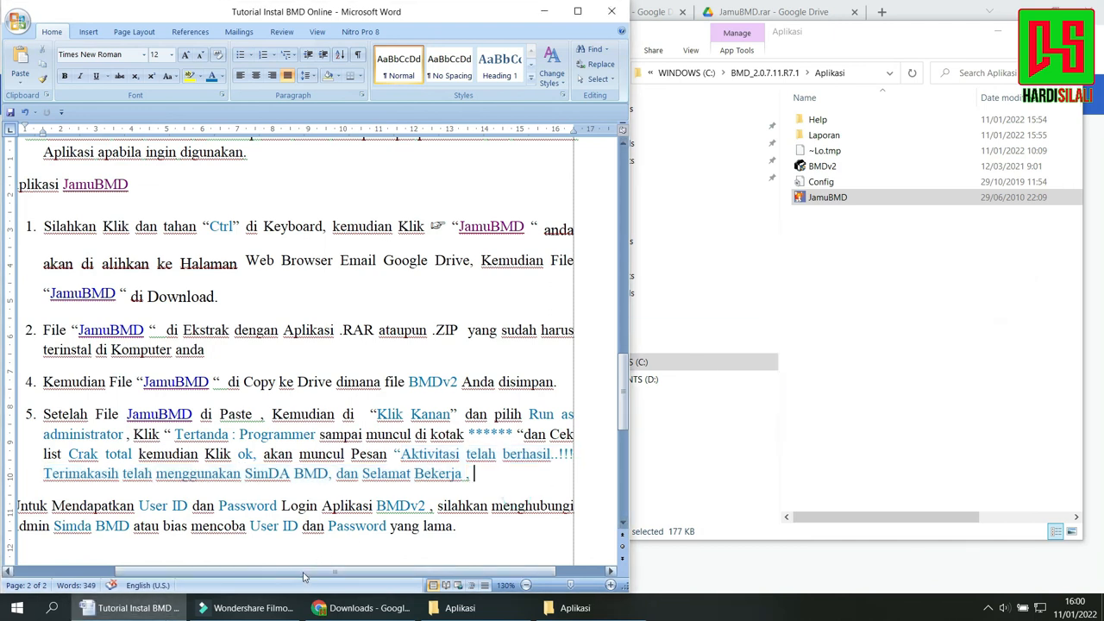
Highlight the tutorial's section D about obtaining login details, and launch BMDv2 from the Aplikasi folder.
{"action": "left_click_drag", "start_coordinate": [297, 571], "coordinate": [249, 565]}
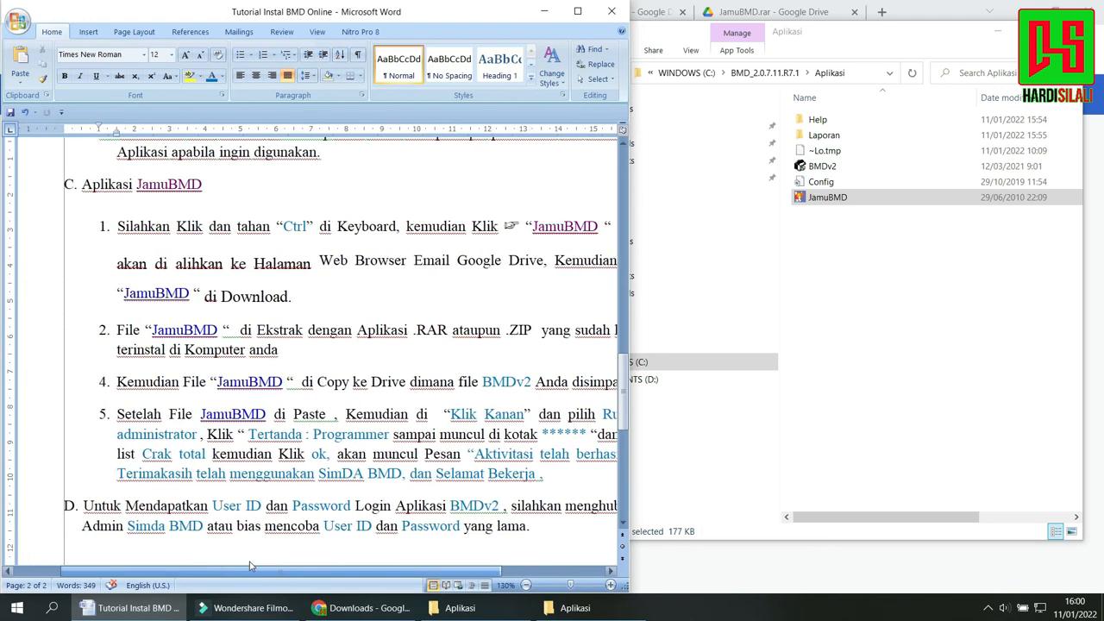
{"action": "left_click", "coordinate": [1007, 36]}
{"action": "left_click", "coordinate": [1003, 35]}
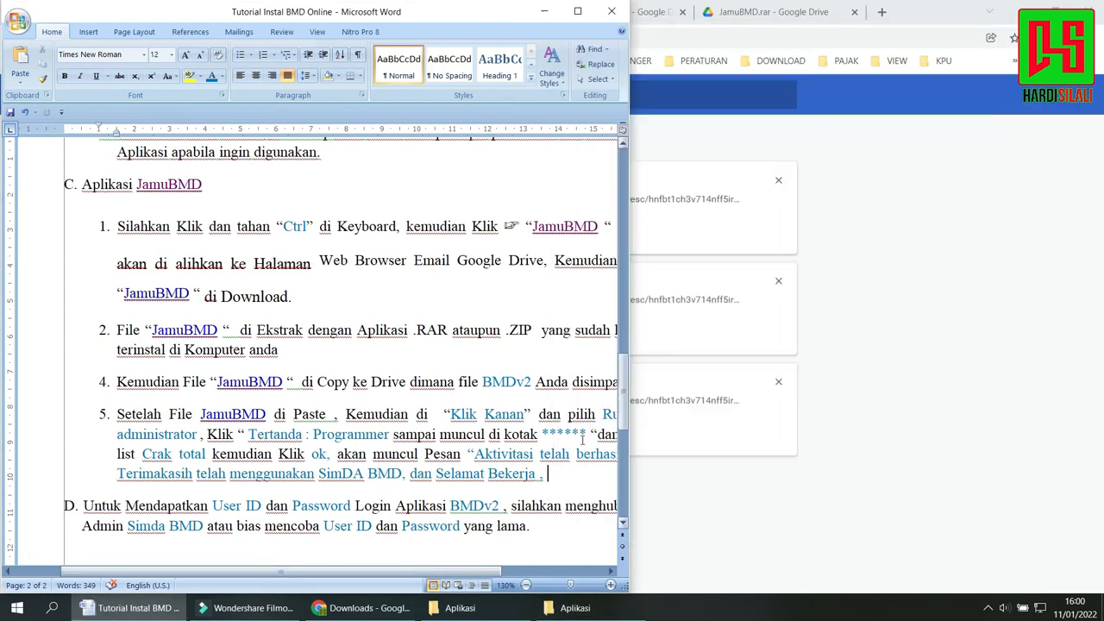
{"action": "left_click", "coordinate": [496, 614]}
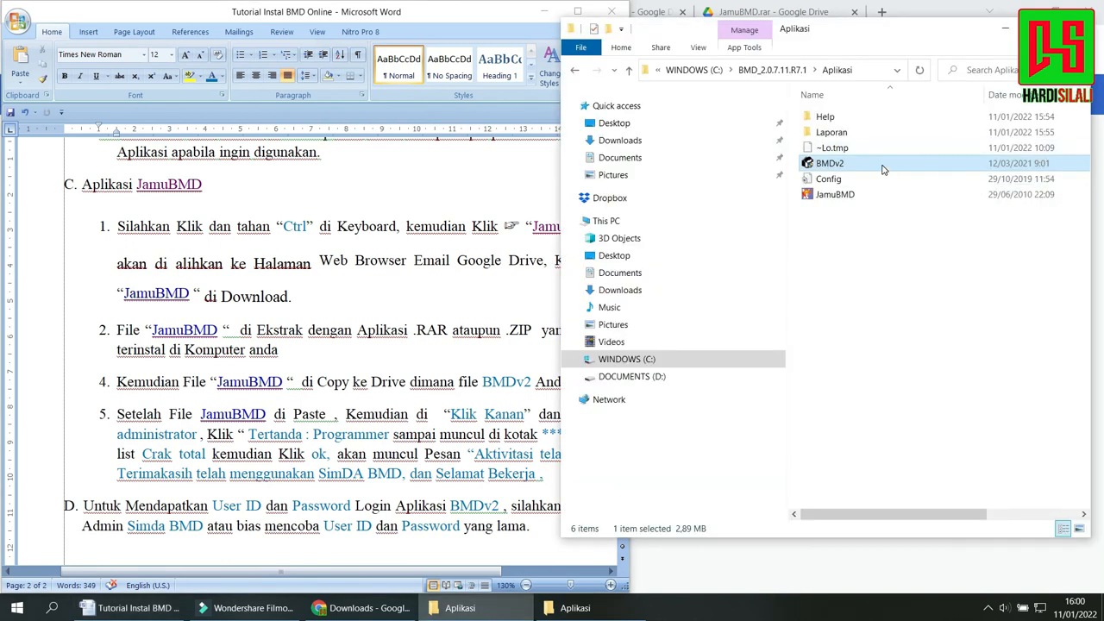
{"action": "left_click_drag", "start_coordinate": [85, 508], "coordinate": [569, 541]}
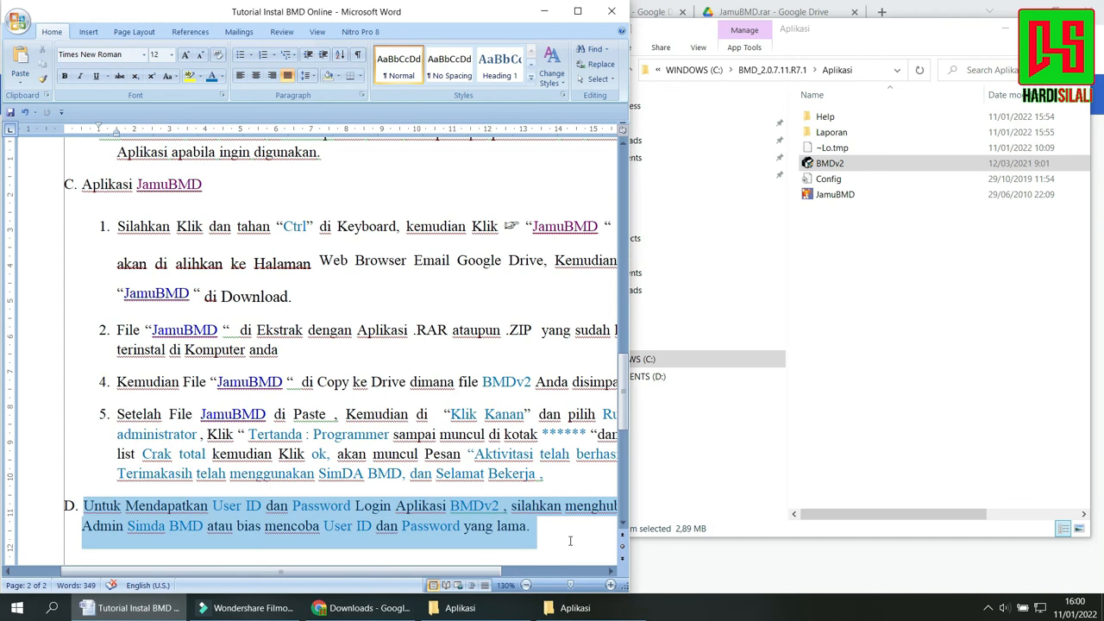
{"action": "double_click", "coordinate": [871, 163]}
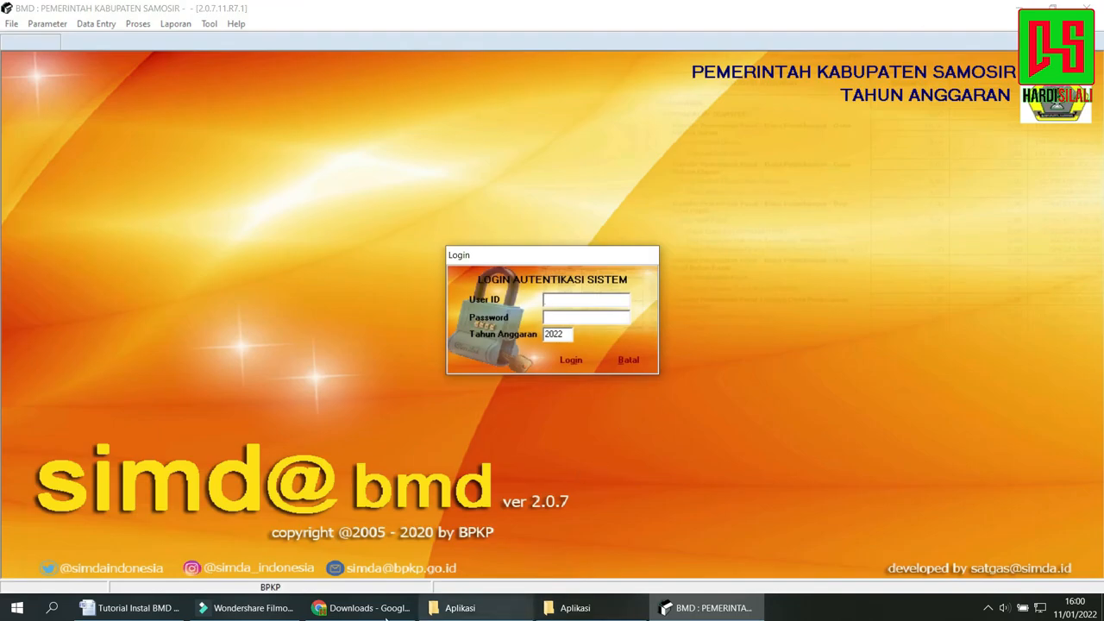
Place the tutorial window beside the Simda BMD login dialog and highlight section D's User ID and Password guidance.
{"action": "left_click", "coordinate": [132, 608]}
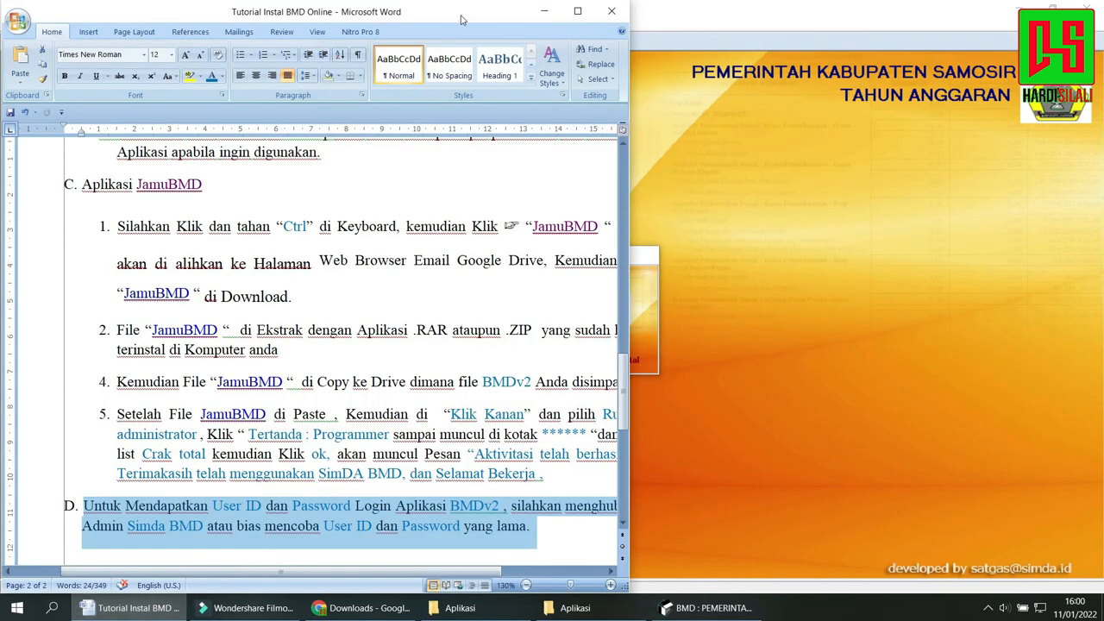
{"action": "left_click_drag", "start_coordinate": [469, 12], "coordinate": [293, 20]}
{"action": "left_click", "coordinate": [87, 506]}
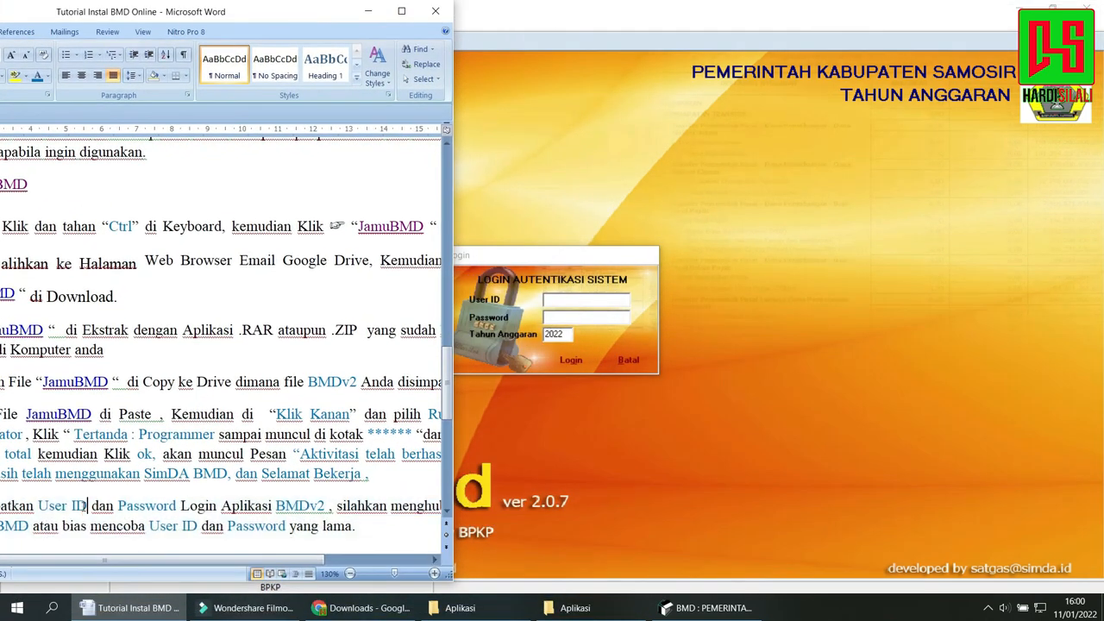
{"action": "left_click_drag", "start_coordinate": [6, 506], "coordinate": [112, 526]}
{"action": "left_click_drag", "start_coordinate": [414, 528], "coordinate": [5, 509]}
Return to the Simda BMD login dialog, cancel the login and exit the application.
{"action": "left_click", "coordinate": [573, 298]}
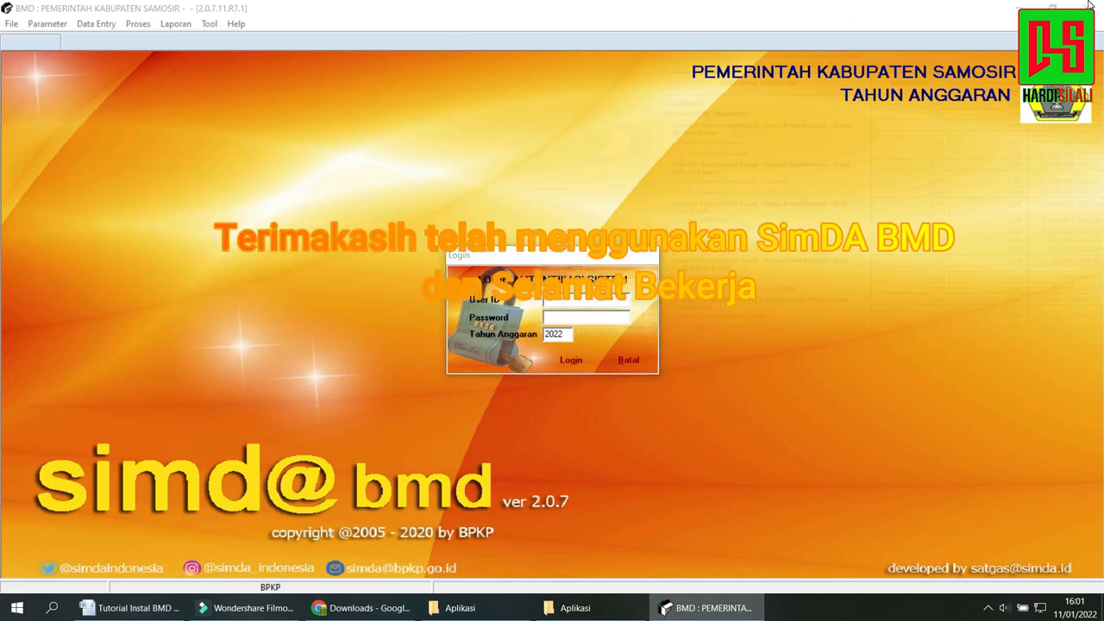
{"action": "left_click", "coordinate": [628, 360]}
{"action": "left_click", "coordinate": [523, 339]}
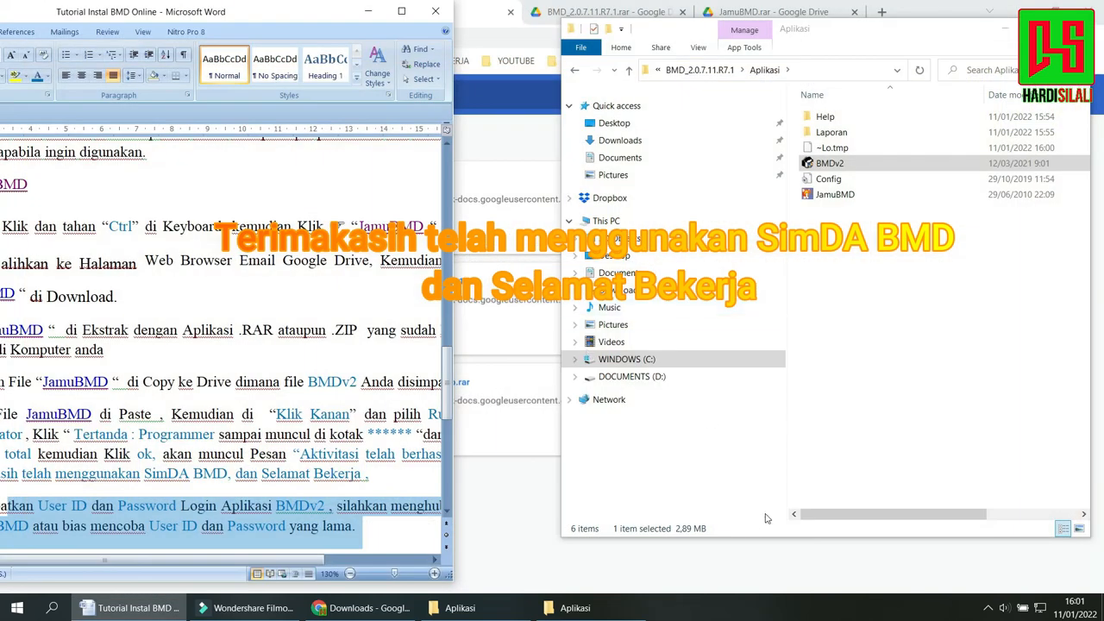
Close one of the Aplikasi folder windows and the Word tutorial document.
{"action": "left_click", "coordinate": [830, 418]}
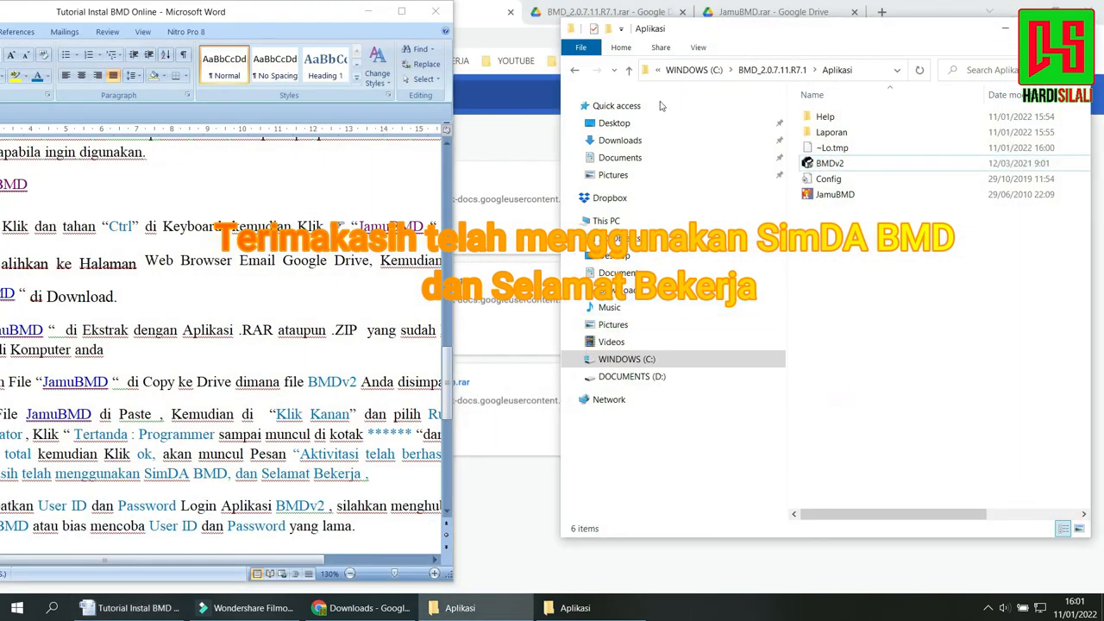
{"action": "left_click", "coordinate": [1072, 28]}
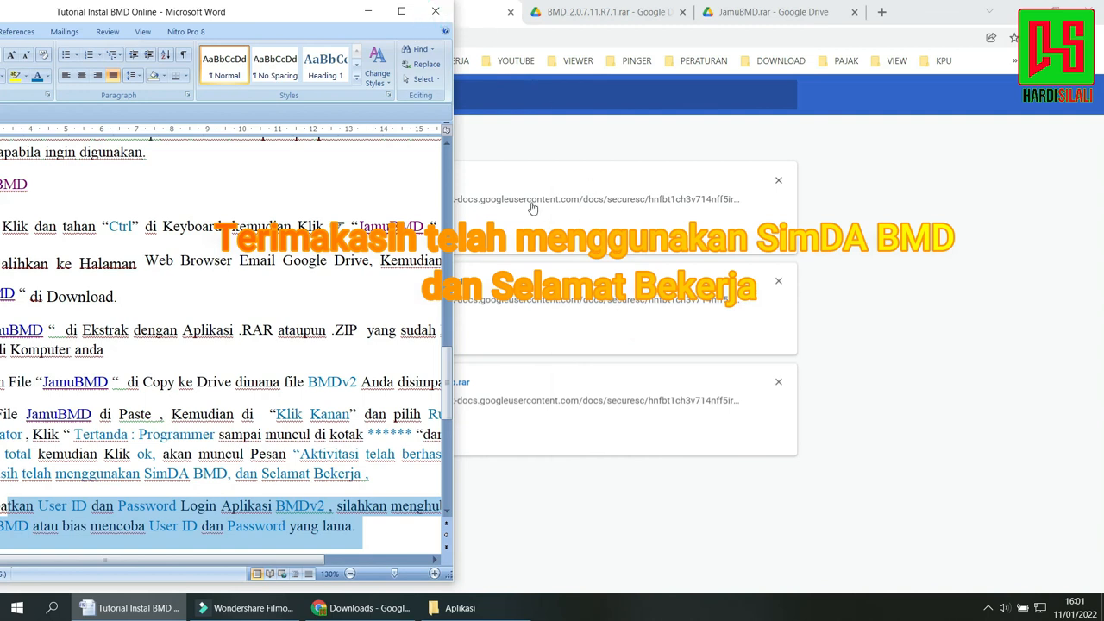
{"action": "key", "text": "alt+F4"}
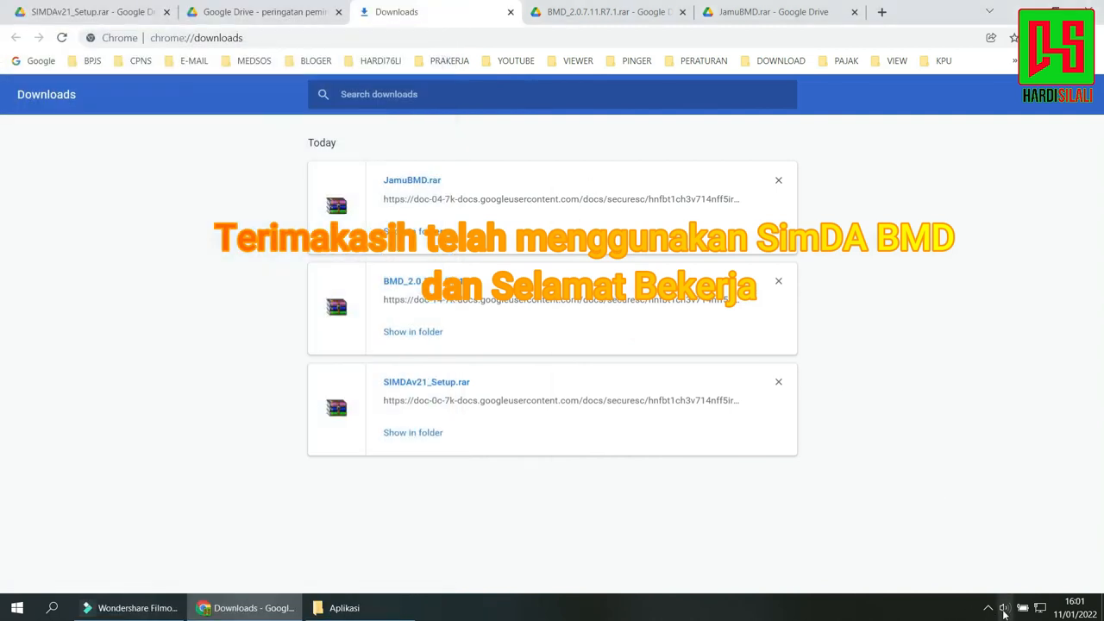
{"action": "left_click", "coordinate": [988, 607]}
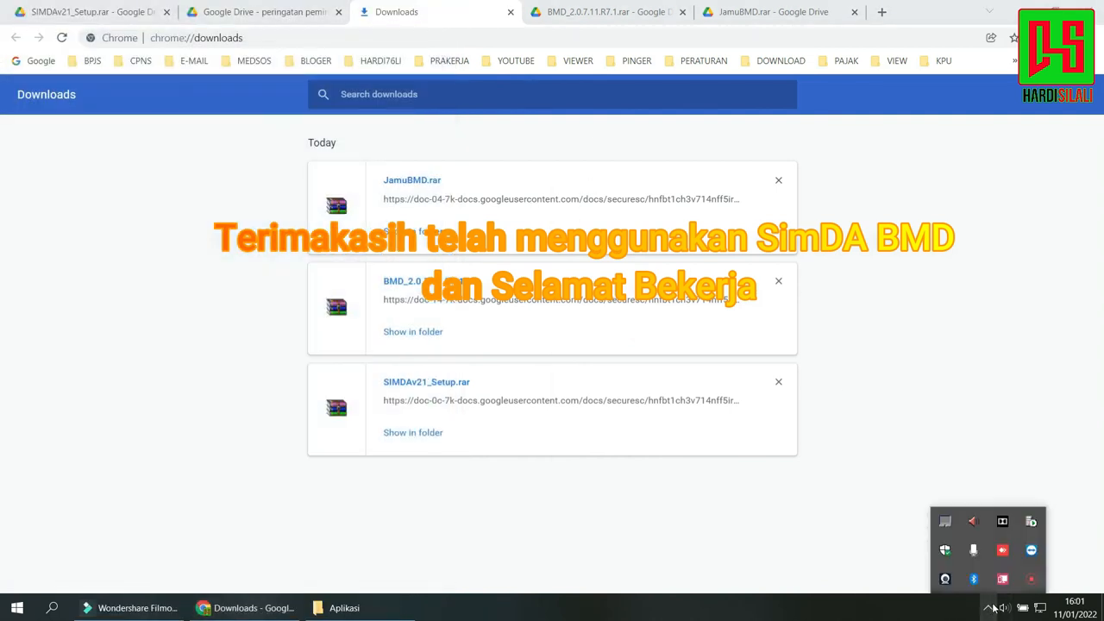